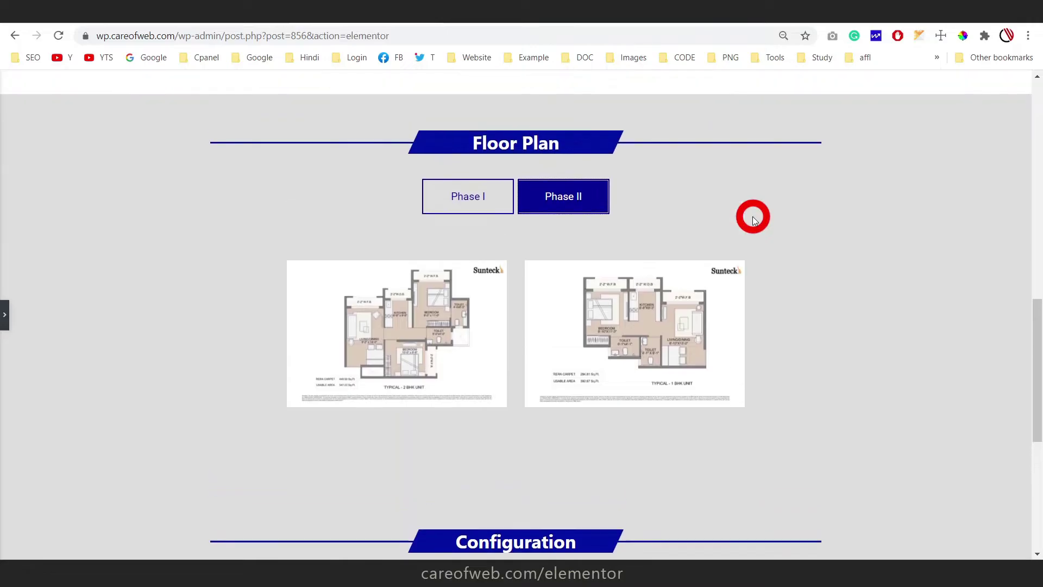
- Examine the Configuration section of the sample page by switching its table between Phase I and Phase II
scroll(763, 195, down, 2)
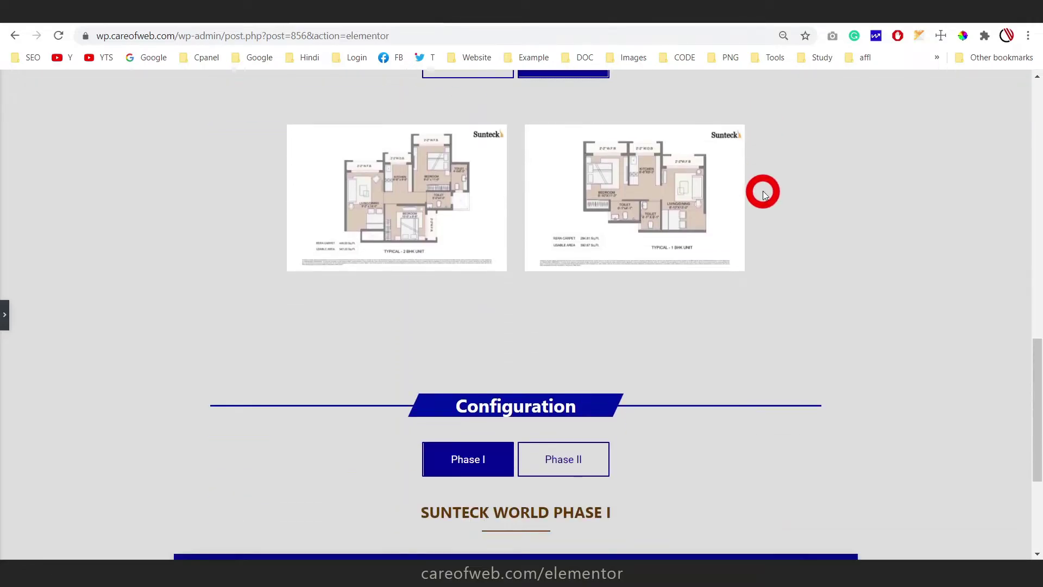
scroll(763, 195, down, 4)
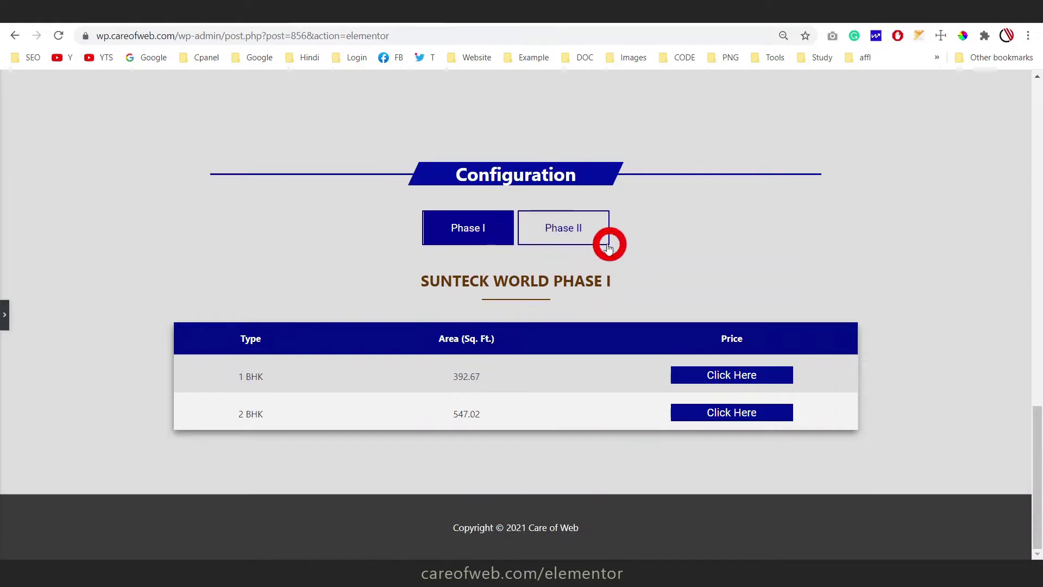
click(594, 227)
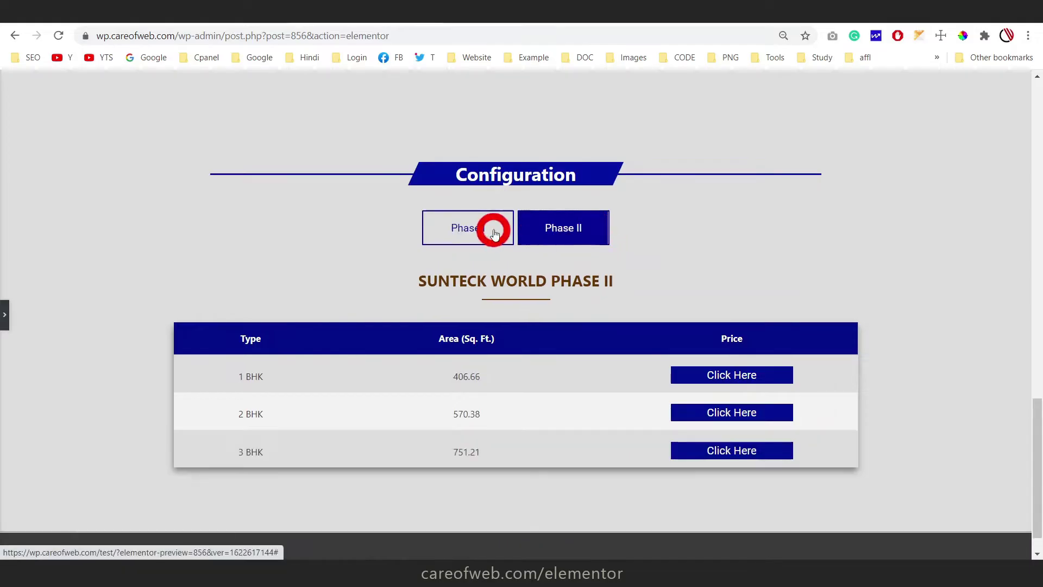
click(472, 230)
click(592, 229)
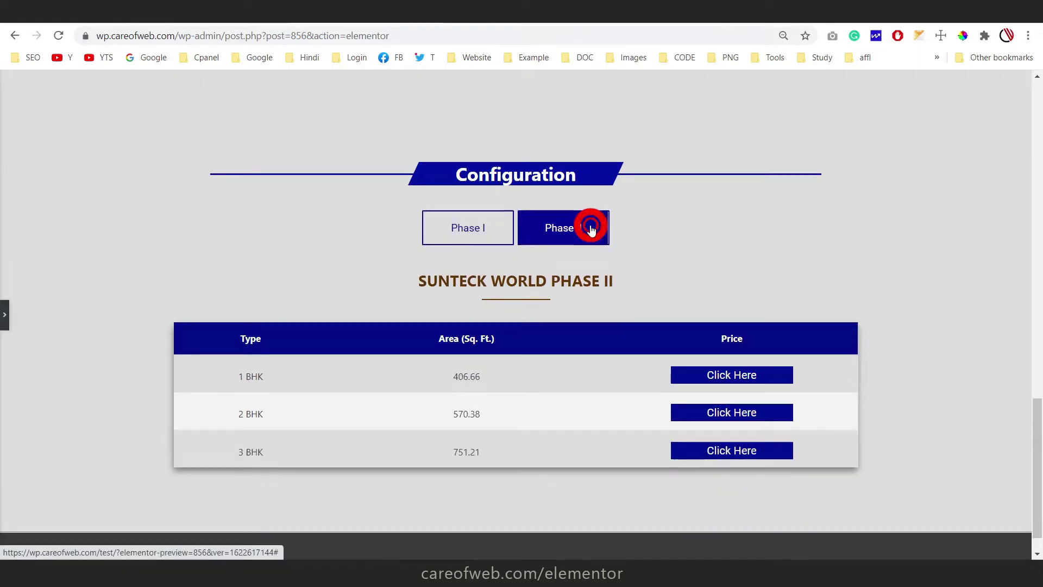
click(470, 237)
- Examine the Curriculum and Pricing section by switching through Grade 1-3, 4-5, 6-8, 9-10 and 11-12
scroll(598, 302, up, 15)
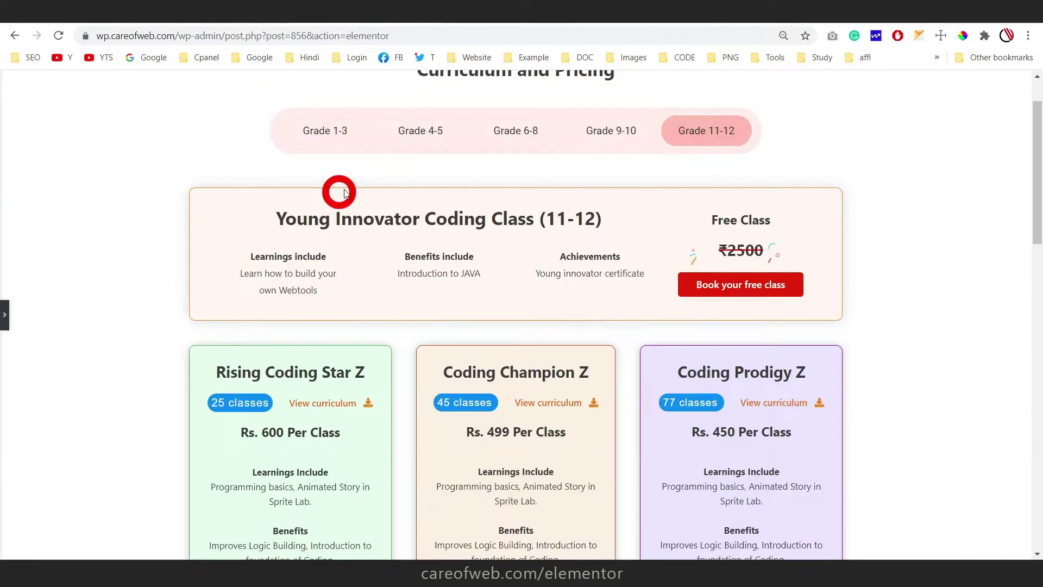
click(321, 131)
click(426, 130)
click(549, 134)
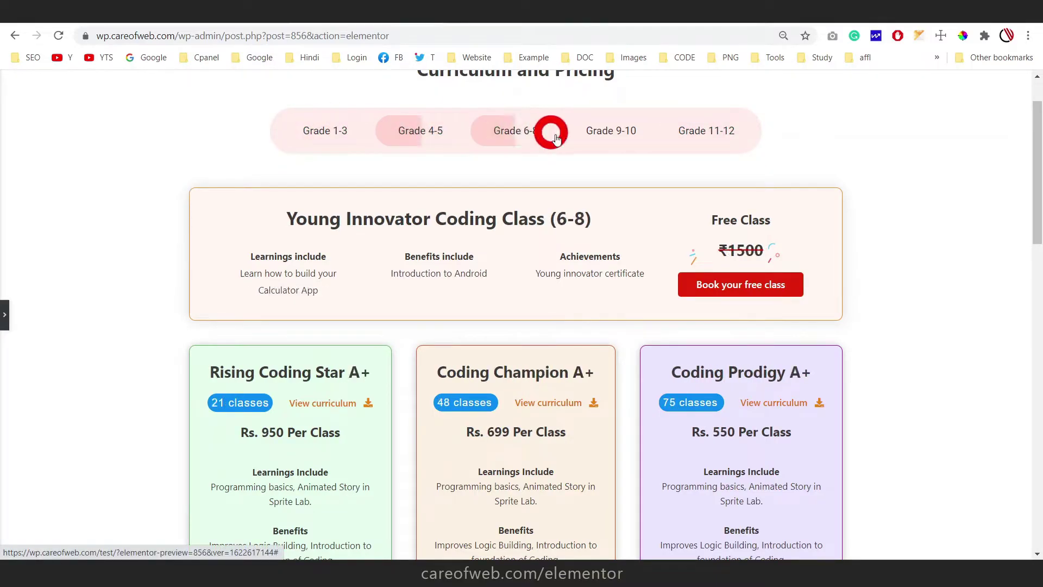
click(607, 134)
click(700, 131)
scroll(708, 196, up, 1)
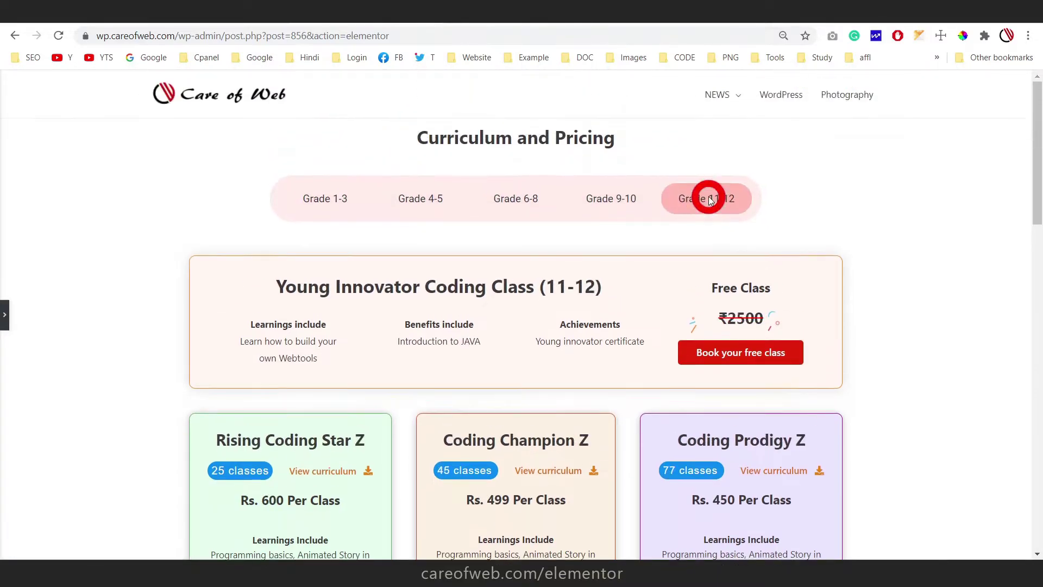
scroll(628, 280, down, 2)
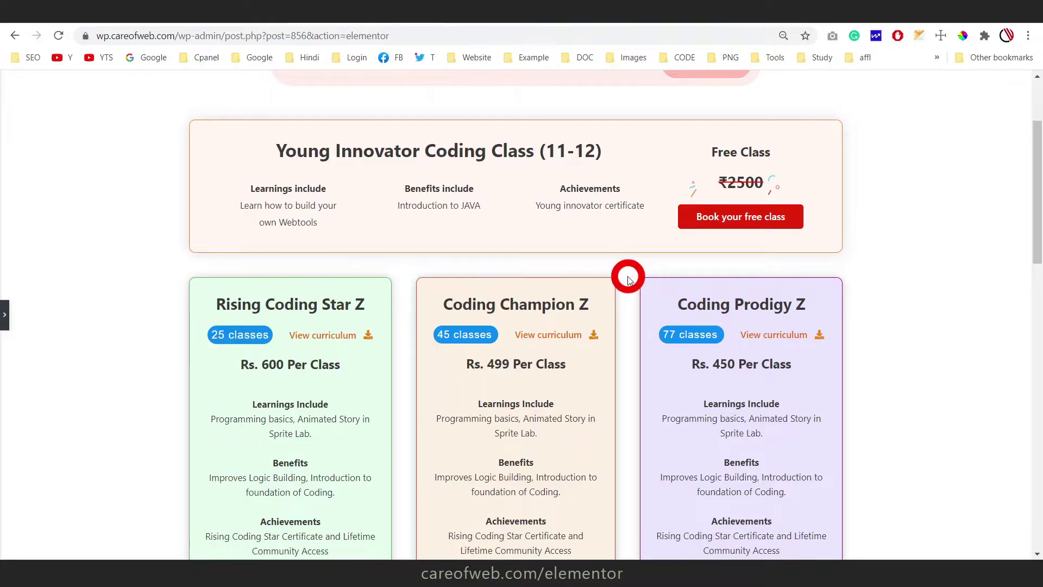
scroll(628, 279, up, 2)
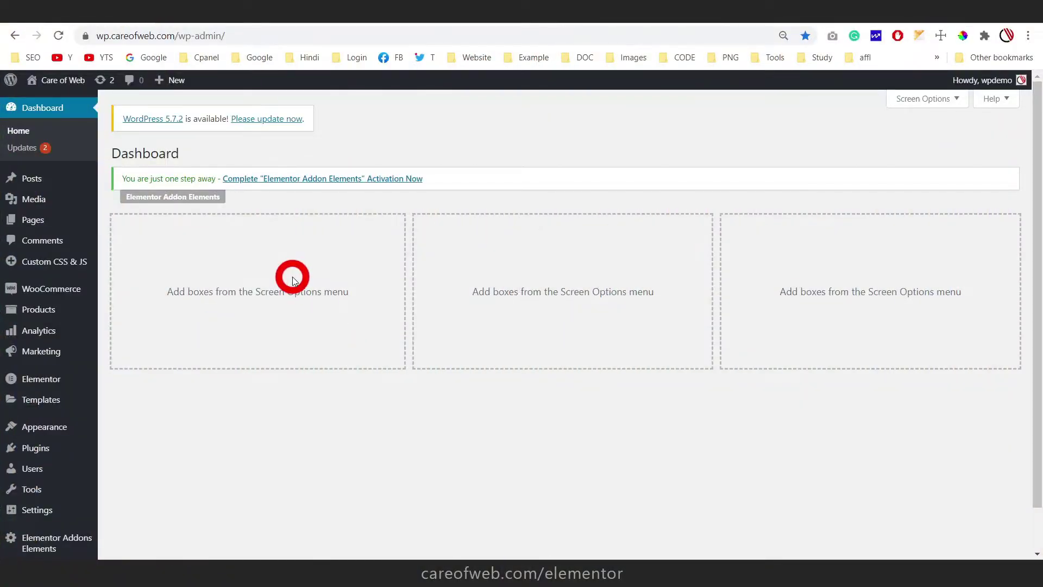
- Search the WordPress plugin directory for "Elementor addon Elements" and examine the matching plugin's entry
mouse_move(75, 437)
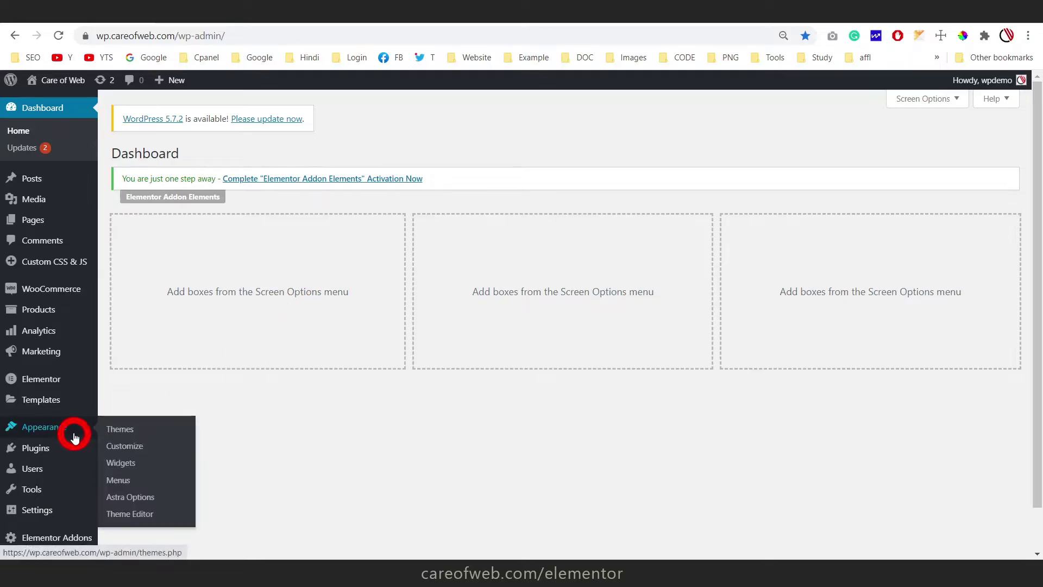
mouse_move(62, 384)
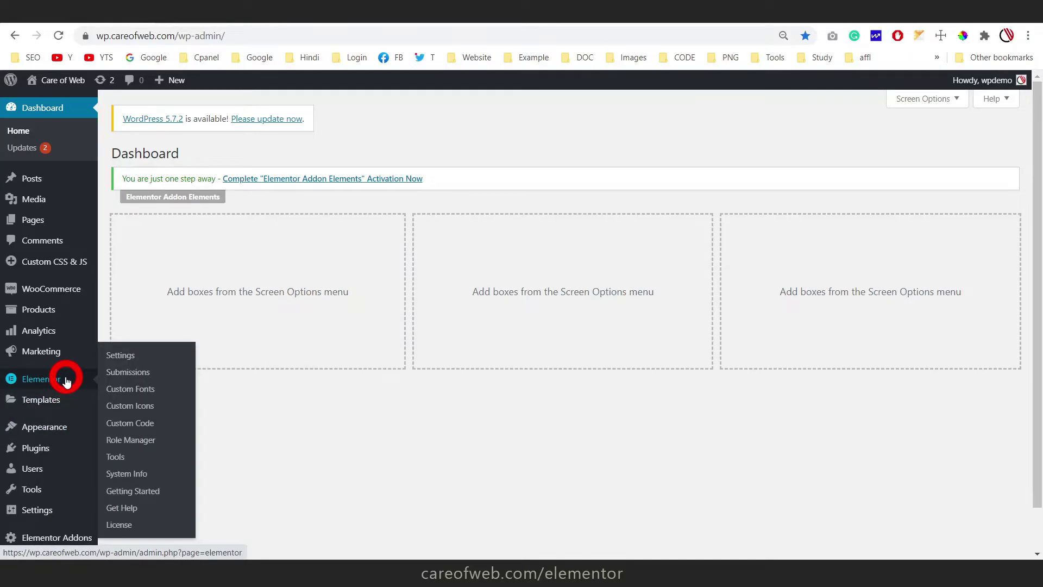
mouse_move(49, 449)
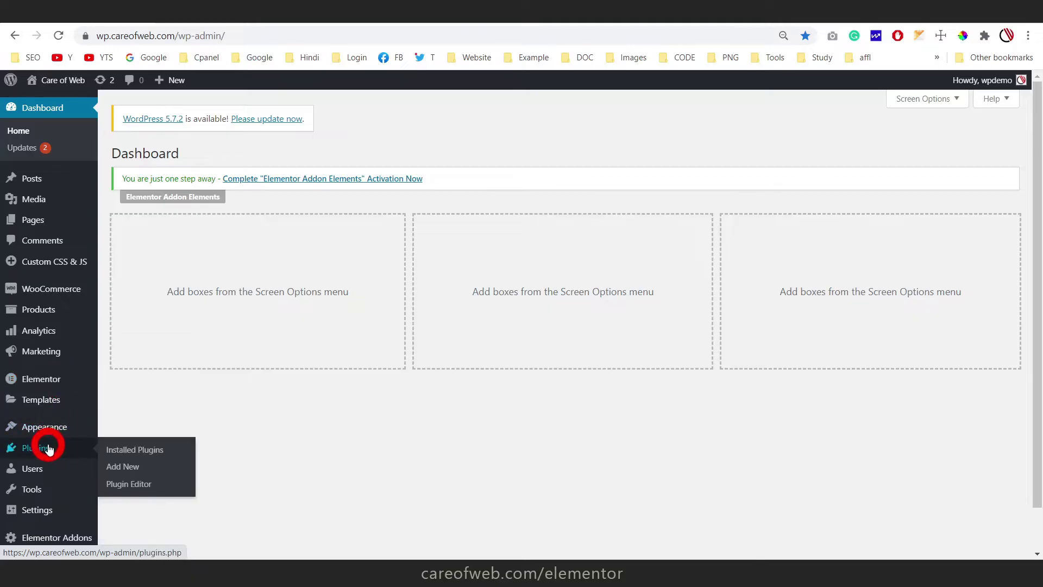
click(121, 473)
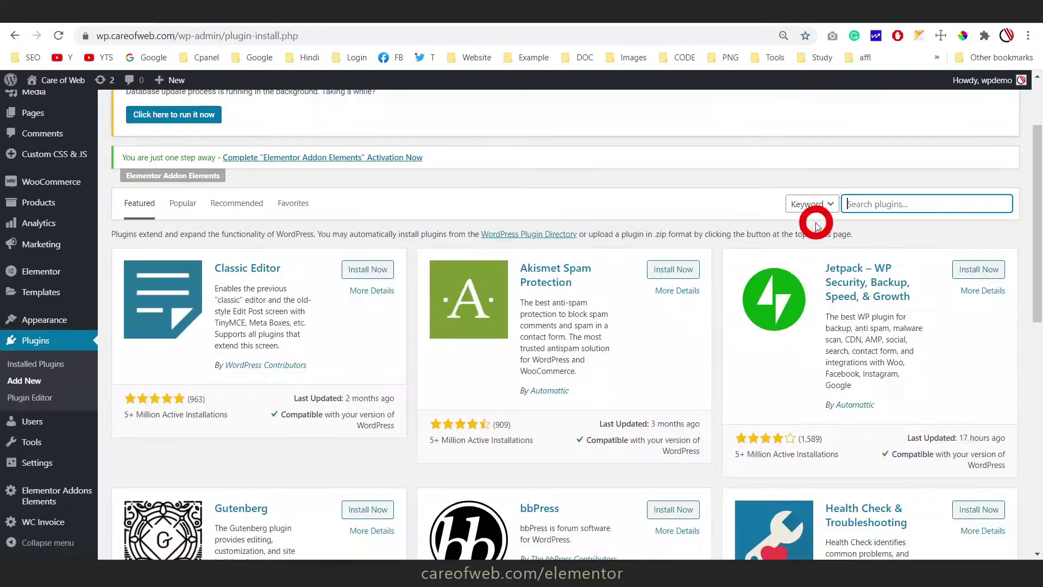
click(876, 199)
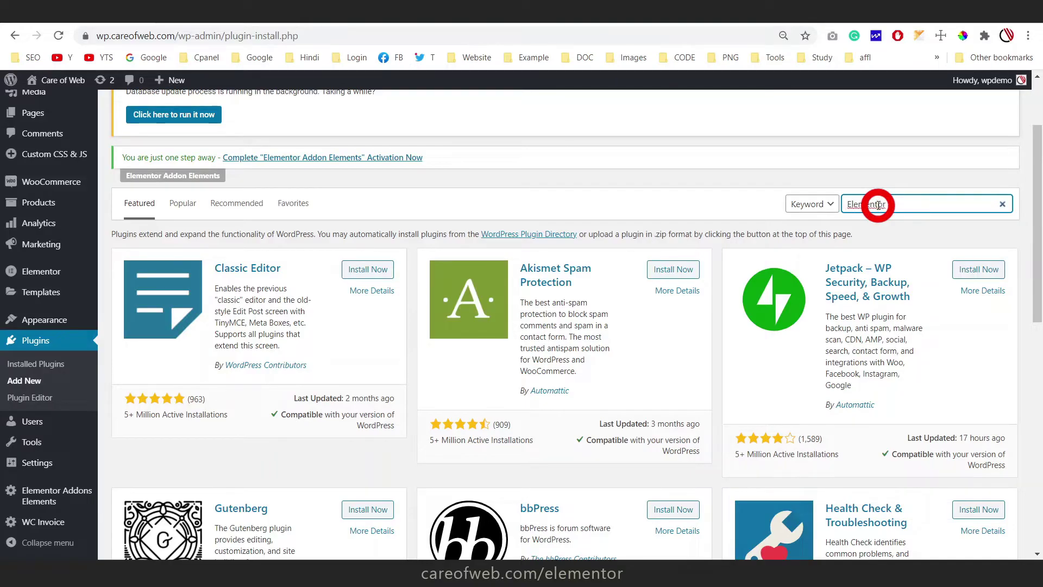
text(Elementor addon Elements)
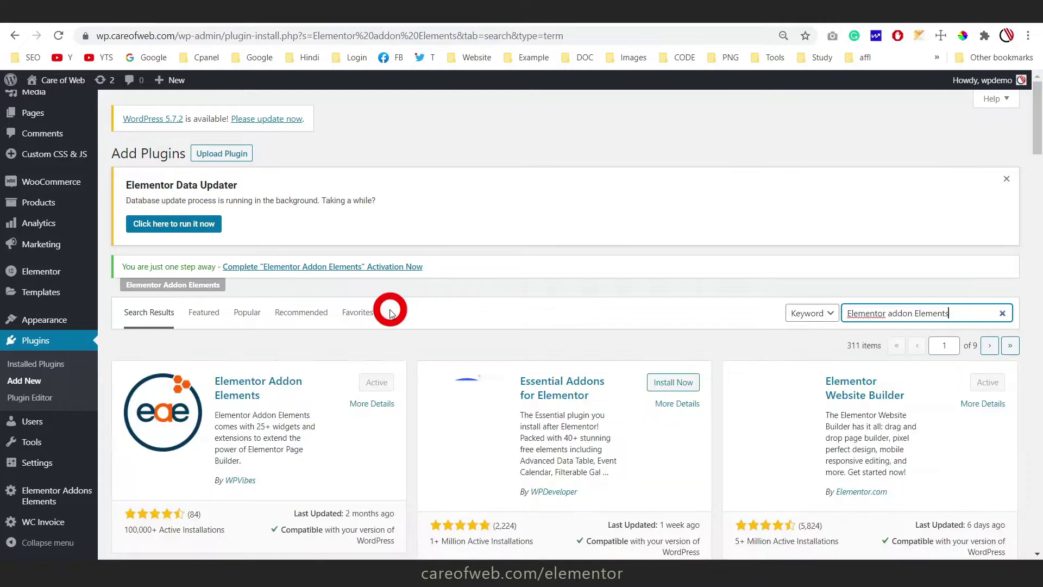
scroll(332, 341, down, 1)
scroll(326, 337, down, 1)
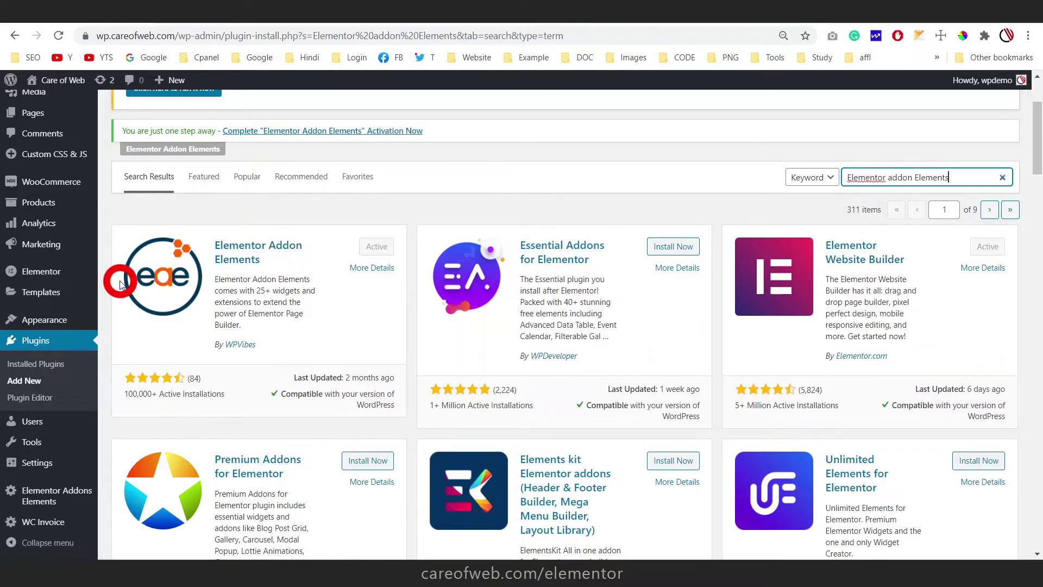
scroll(120, 282, up, 3)
scroll(120, 281, up, 1)
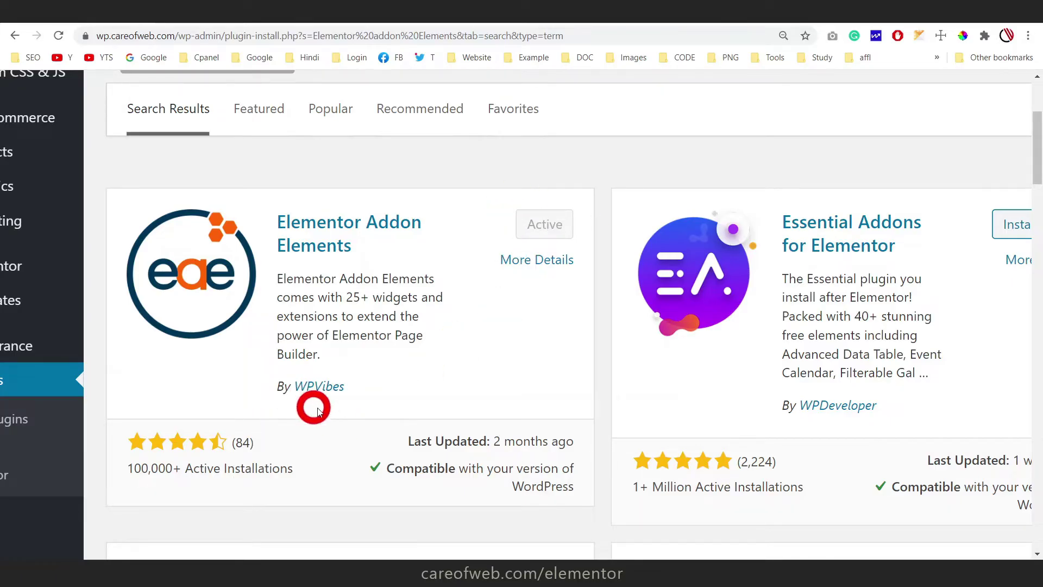
scroll(404, 380, down, 2)
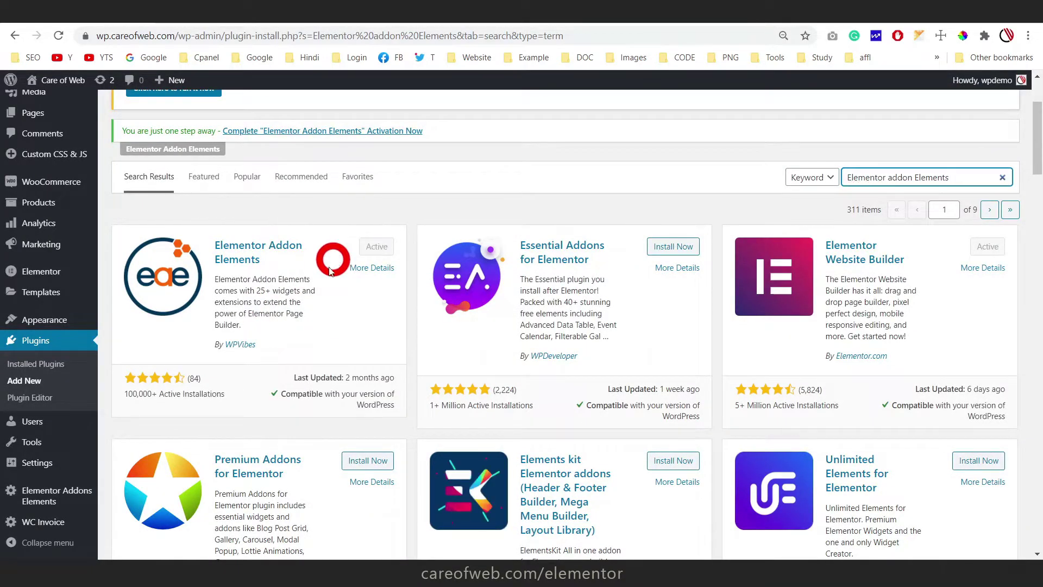
- In the Elementor Addons Elements settings, turn off Image Compare, Wrapper Link, Split Text, Twitter, Shape Separator and Thumbnail Slider
click(67, 495)
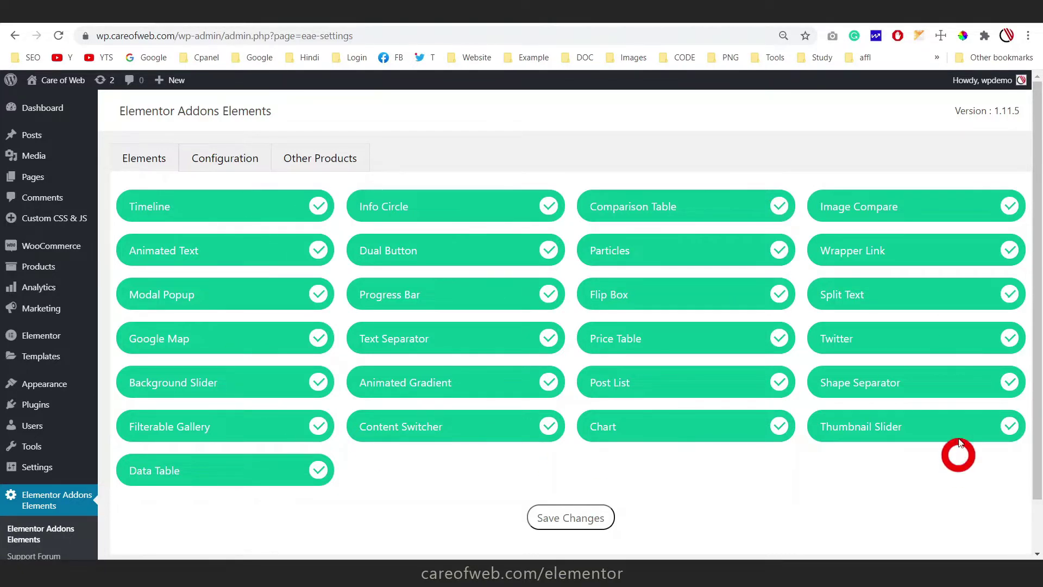
click(1011, 209)
click(1009, 250)
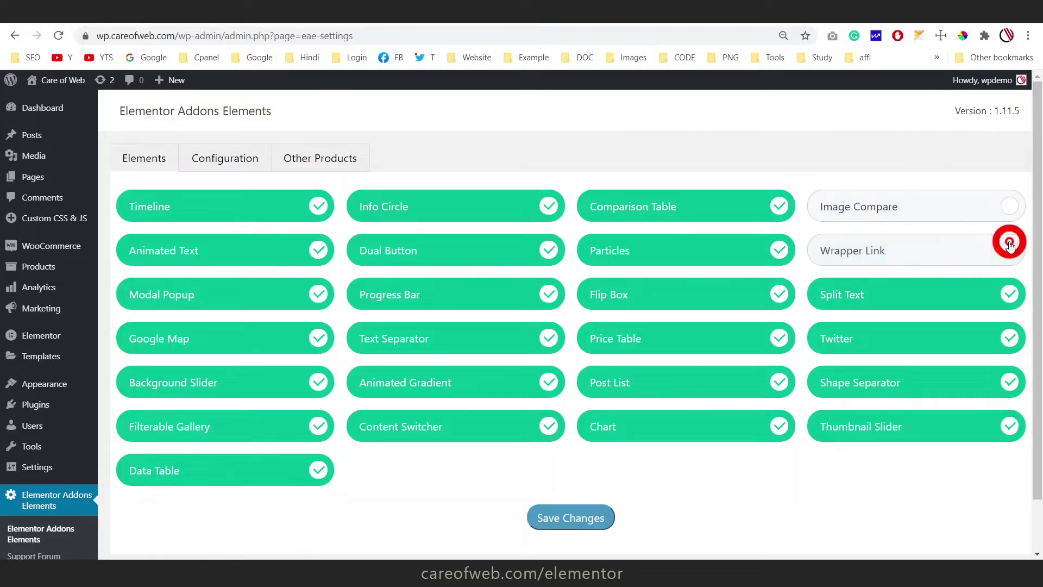
click(1008, 293)
click(1010, 338)
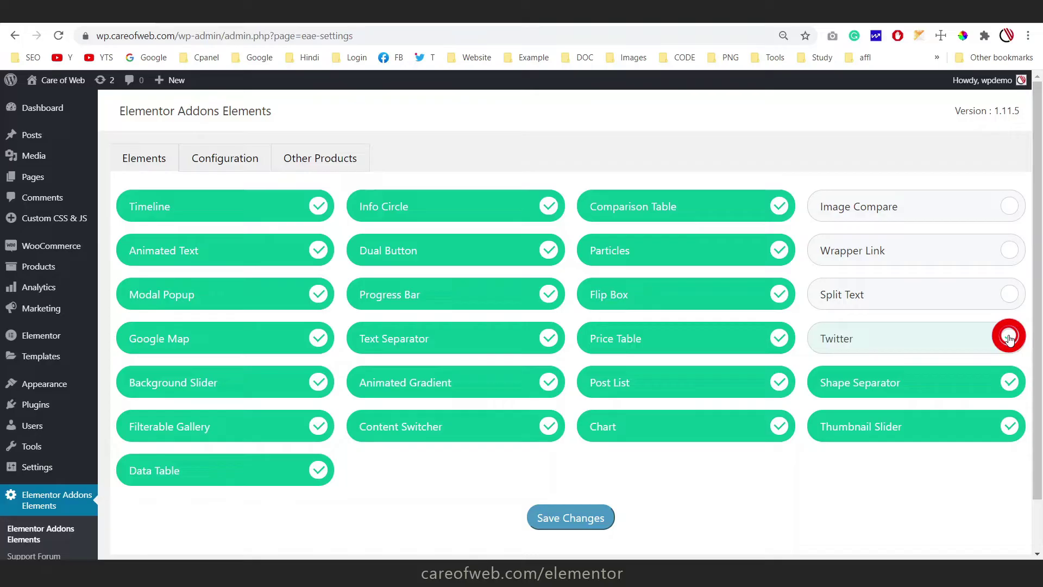
click(1010, 382)
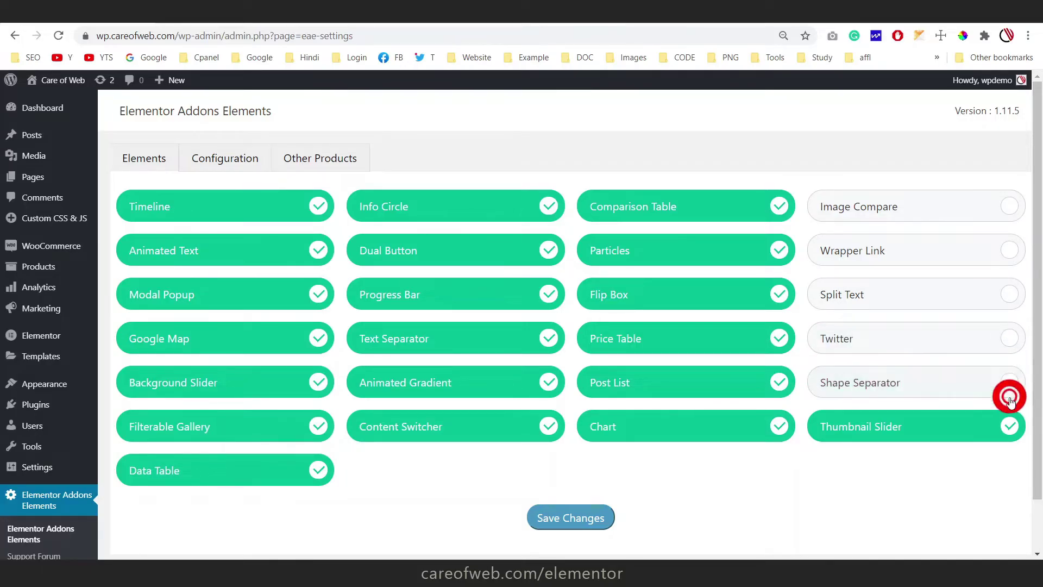
click(1008, 424)
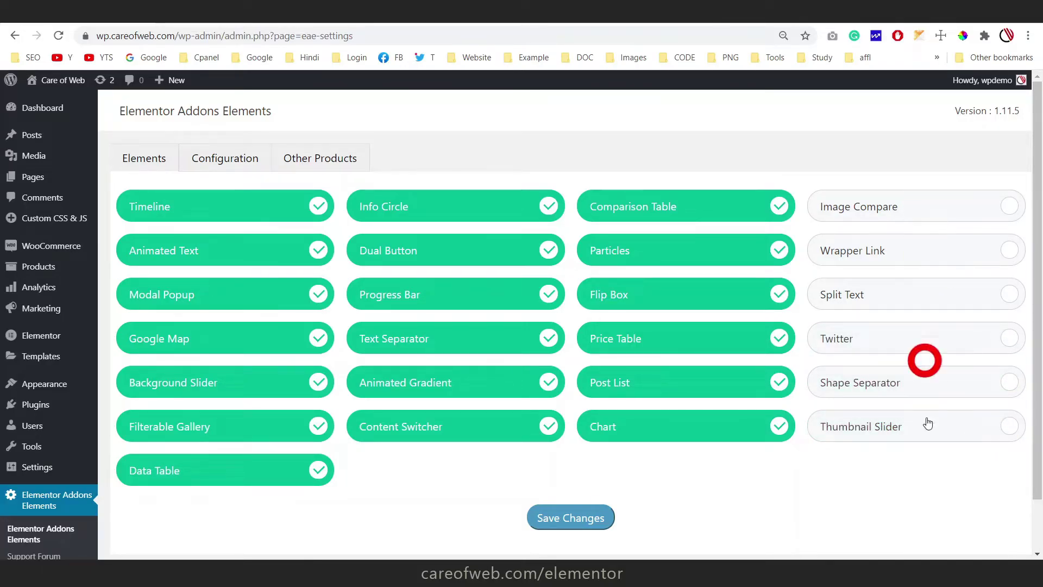
- Turn Image Compare, Wrapper Link, Split Text, Twitter, Shape Separator and Thumbnail Slider back on and save the changes
click(1009, 206)
click(1008, 250)
click(1009, 294)
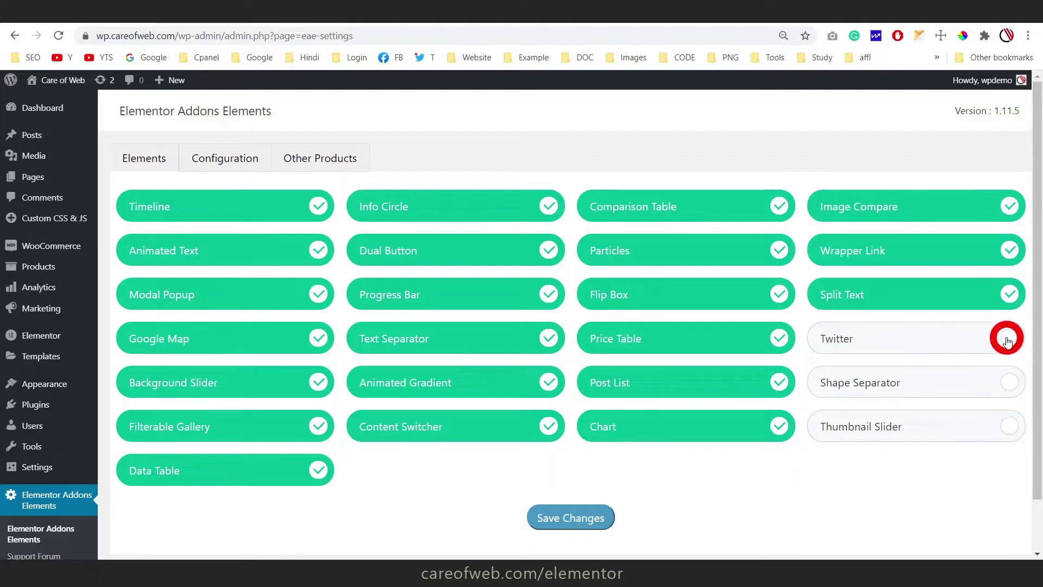
click(1006, 340)
click(1010, 383)
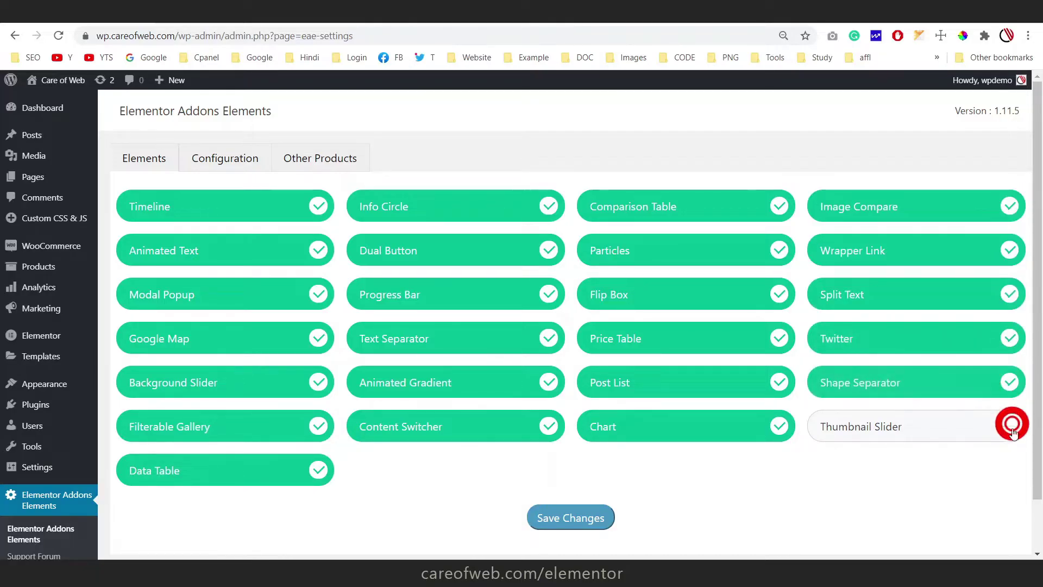
click(1009, 426)
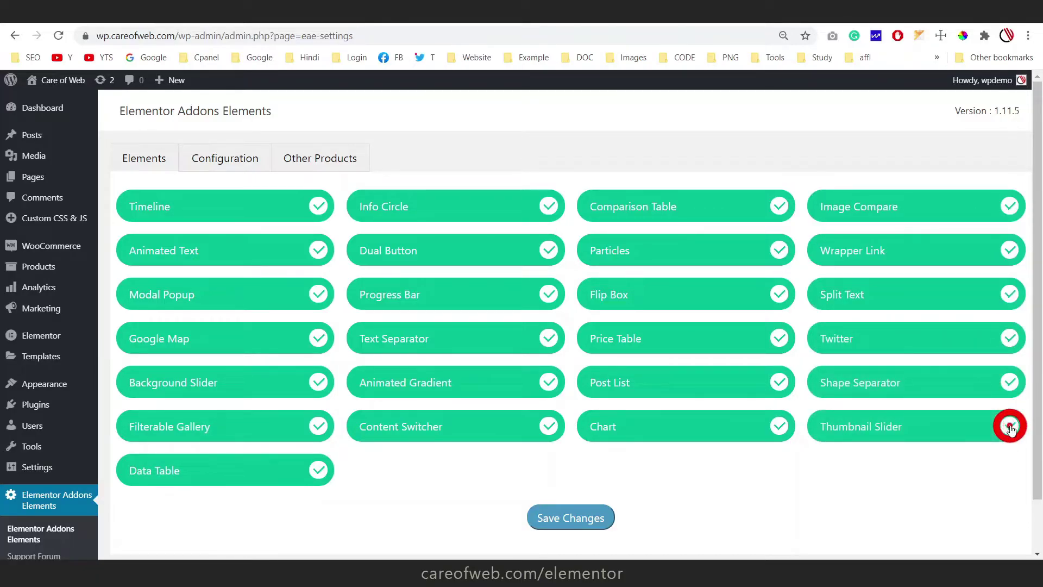
click(577, 519)
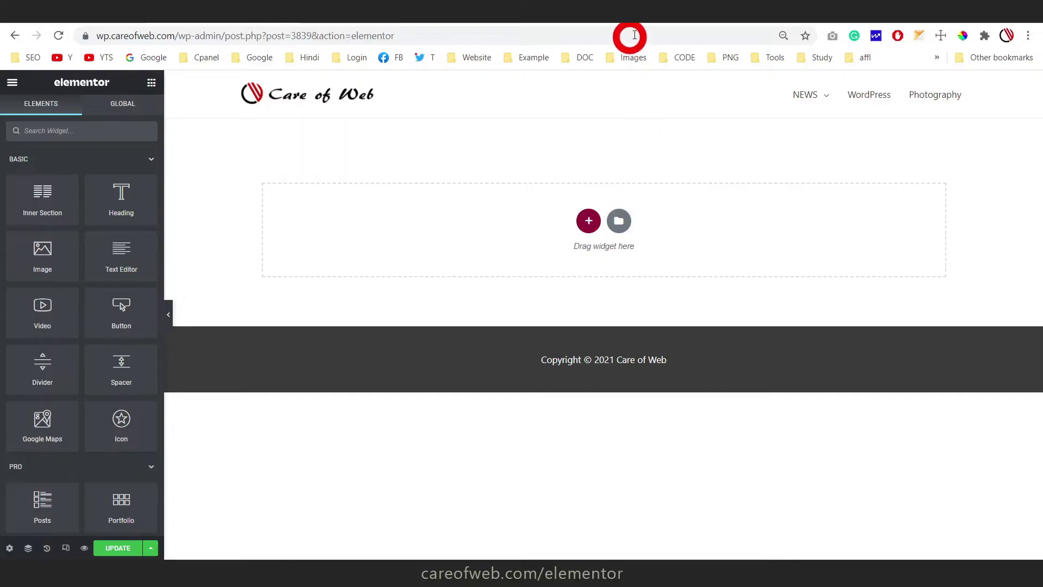
- Examine the grade switcher on codingal.com and the Configuration phase switcher on sunteckworld.com as design references
click(647, 19)
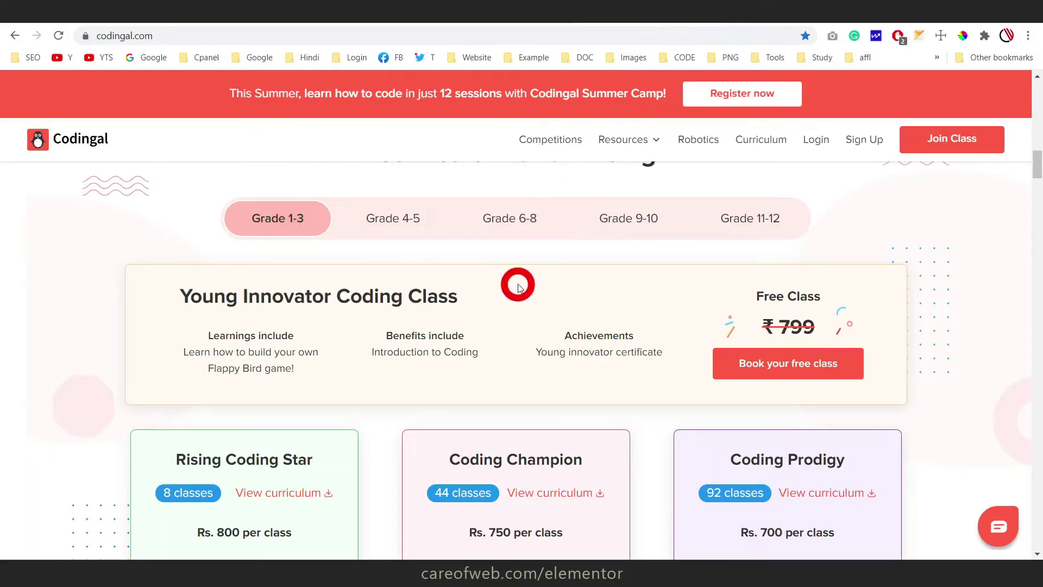
scroll(516, 285, down, 4)
scroll(517, 288, up, 5)
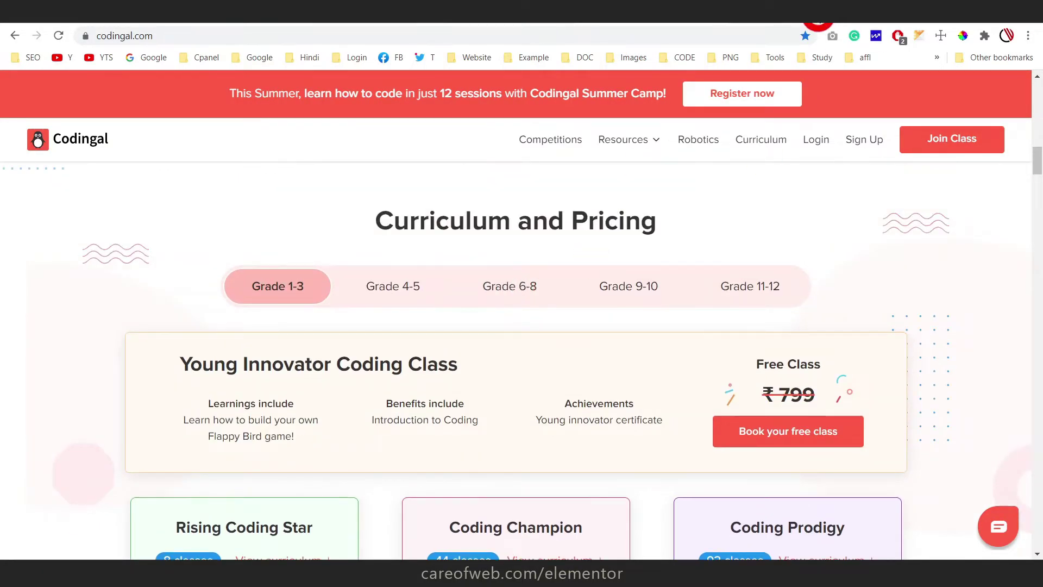
click(815, 15)
scroll(732, 220, up, 15)
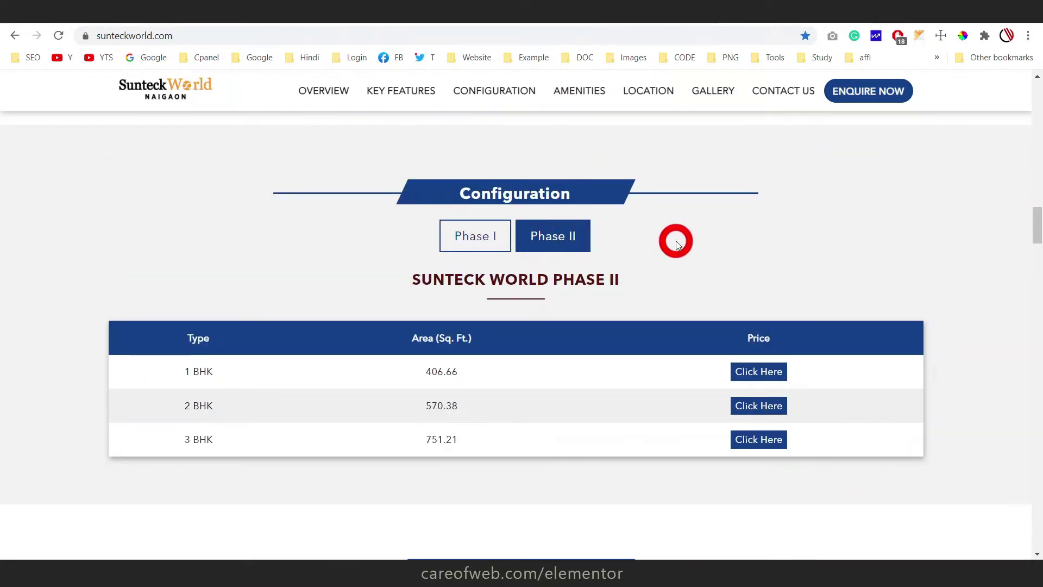
- Return to the blank Elementor page and add a single-column section
click(231, 17)
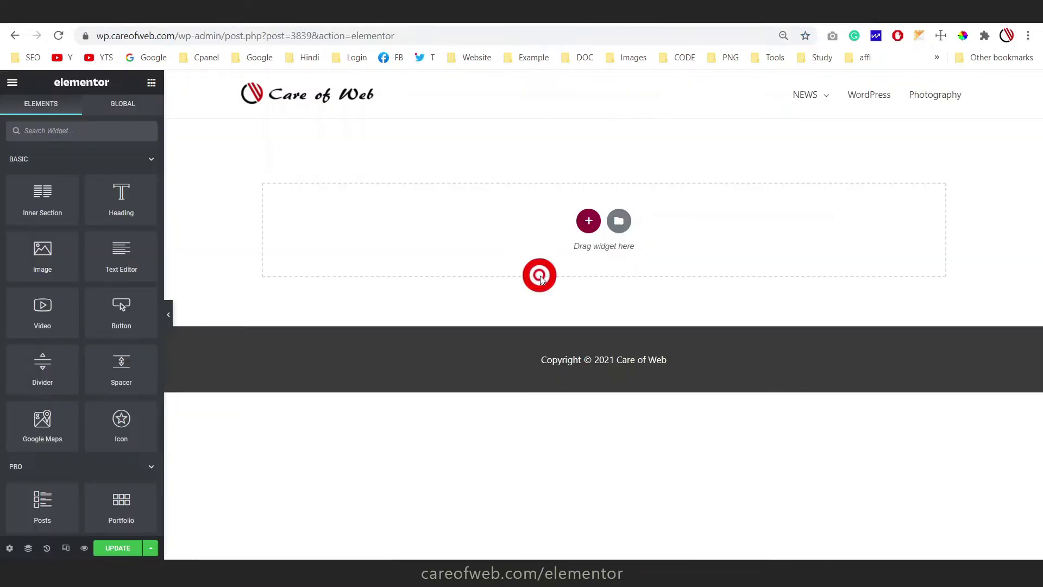
click(588, 222)
click(442, 254)
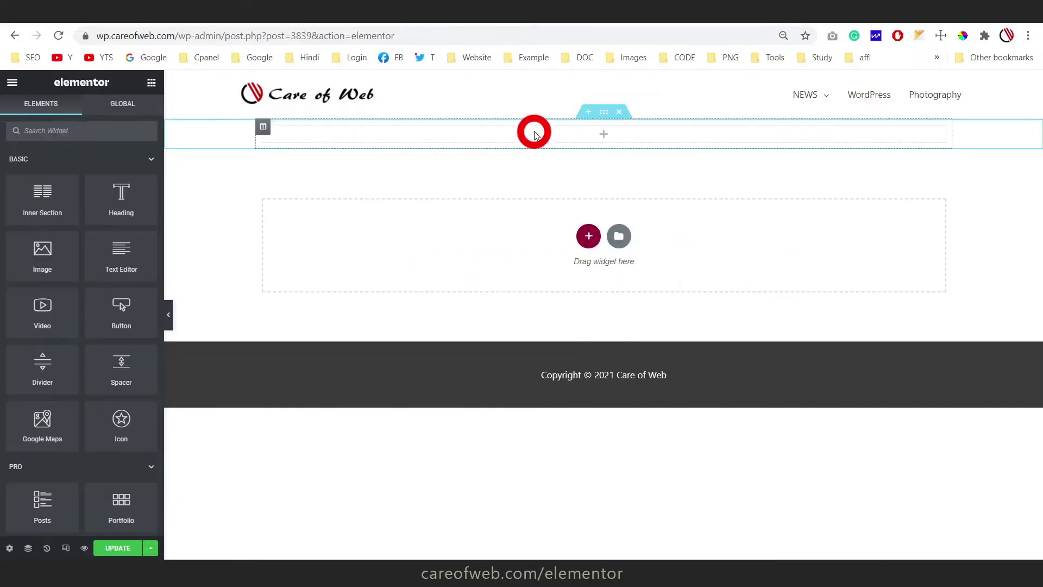
- Add the EAE - Content Switcher widget from the Elementor Addon Elements group to the empty section
scroll(6, 183, down, 20)
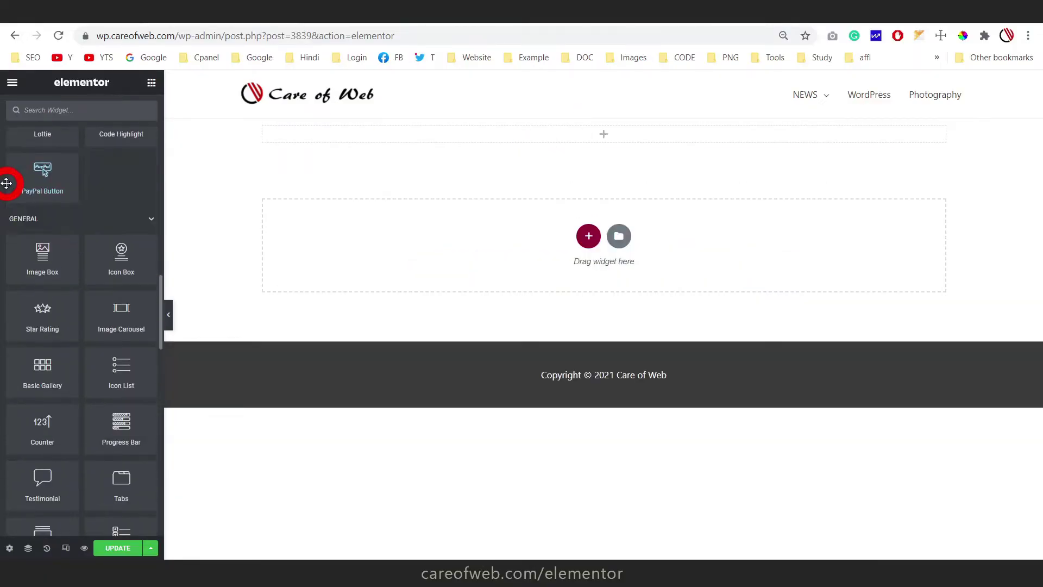
scroll(6, 185, up, 3)
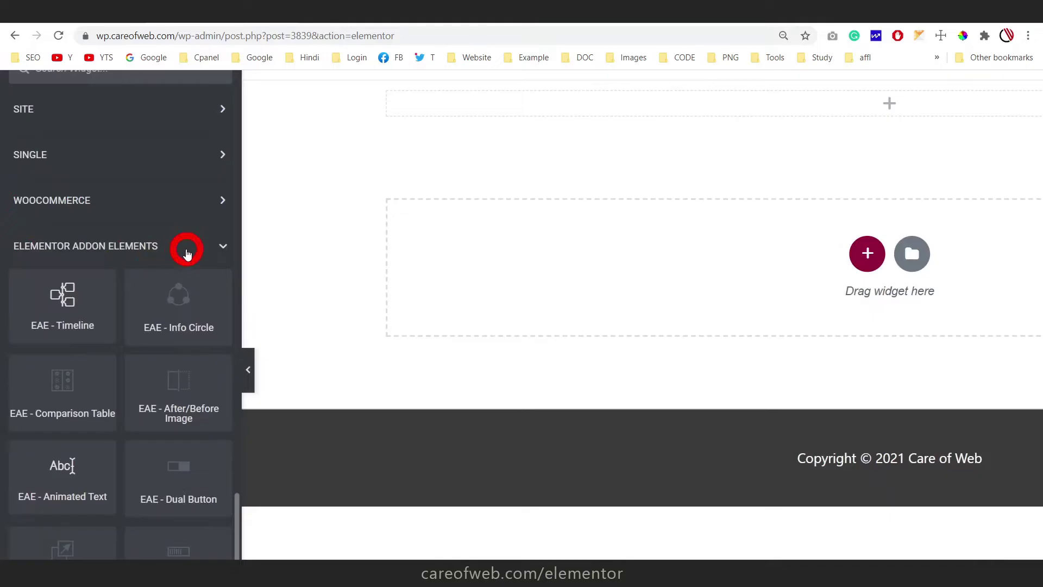
scroll(186, 251, down, 1)
scroll(88, 238, down, 4)
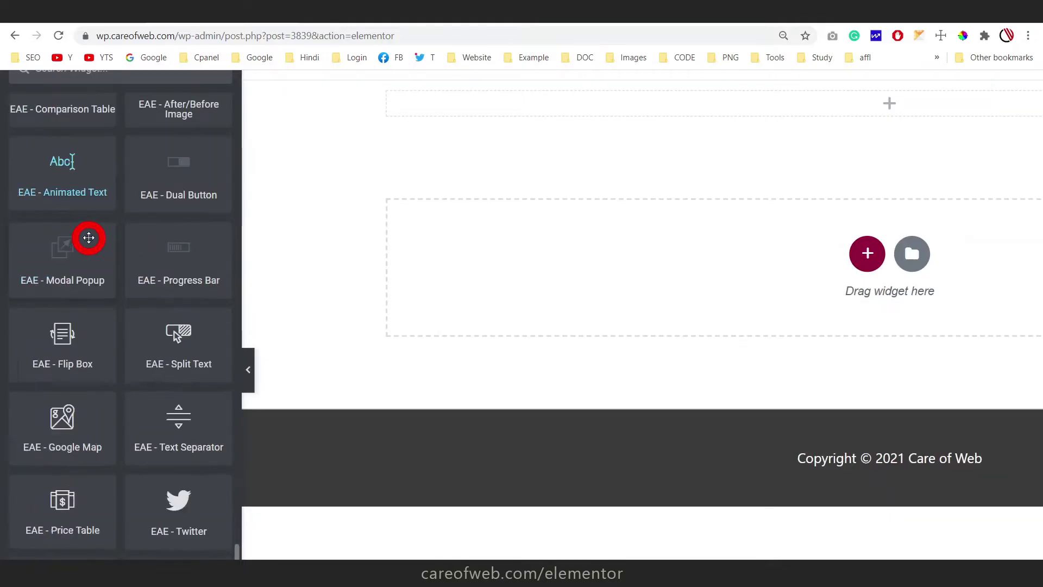
scroll(88, 237, down, 2)
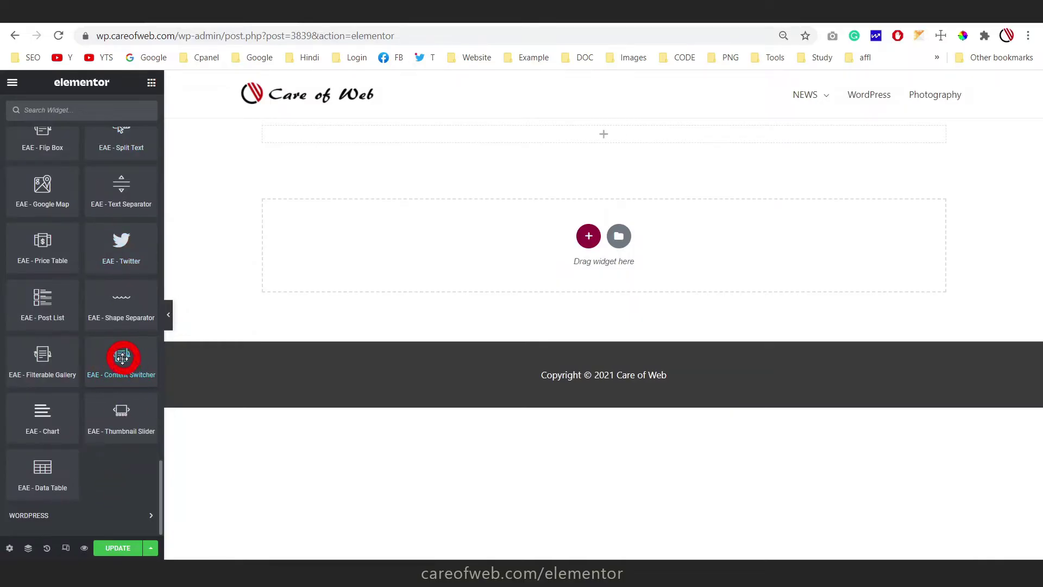
drag(121, 357, 104, 351)
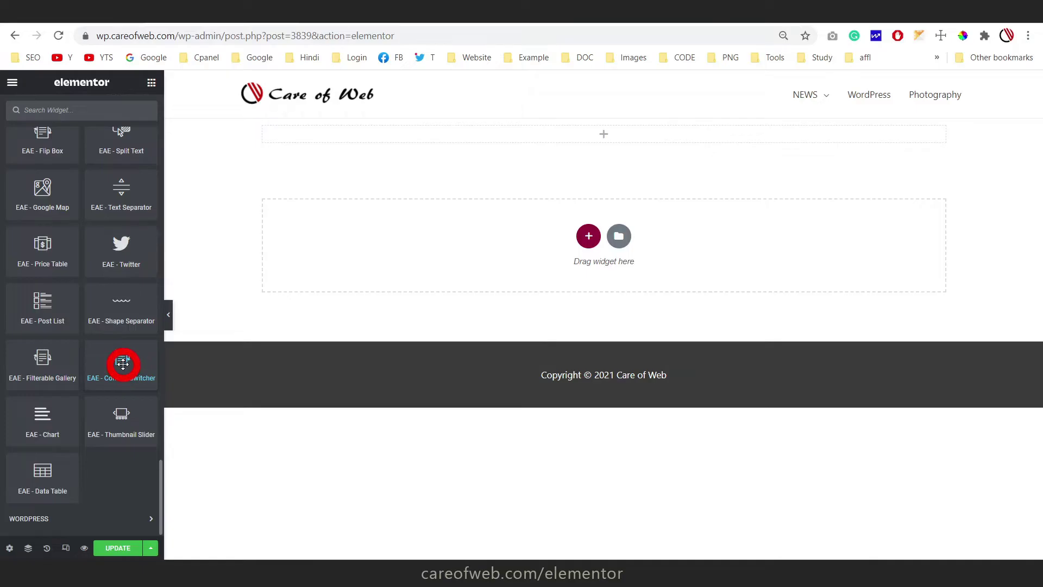
drag(123, 364, 552, 137)
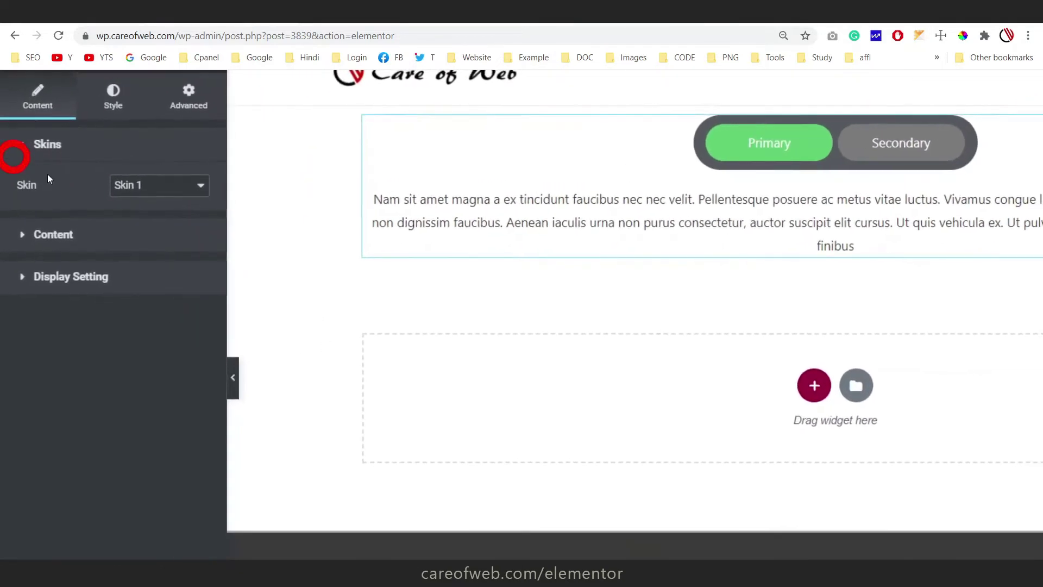
- Review the skin options available for the content switcher, keeping Skin 1
click(168, 190)
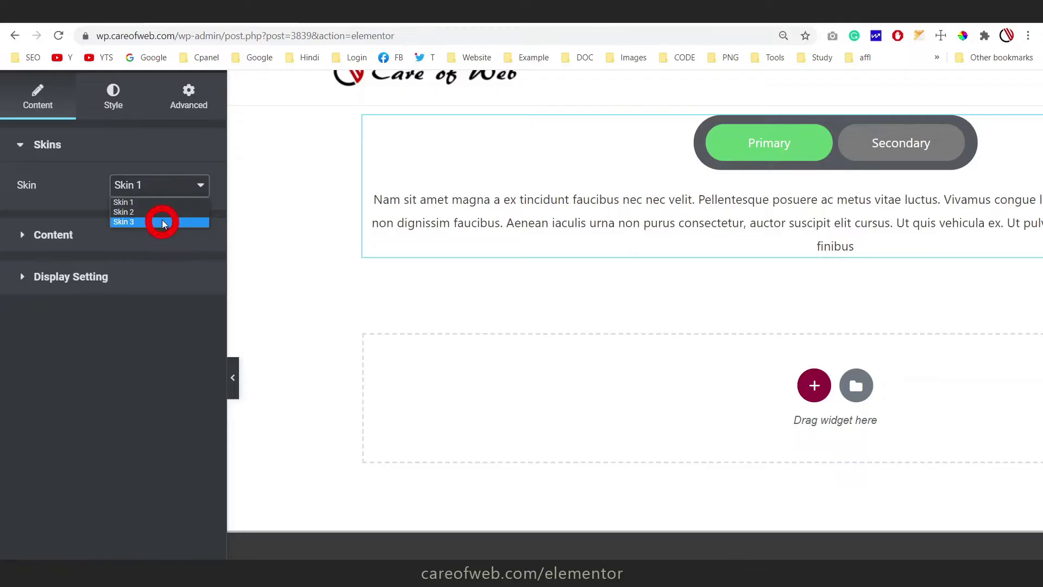
click(169, 189)
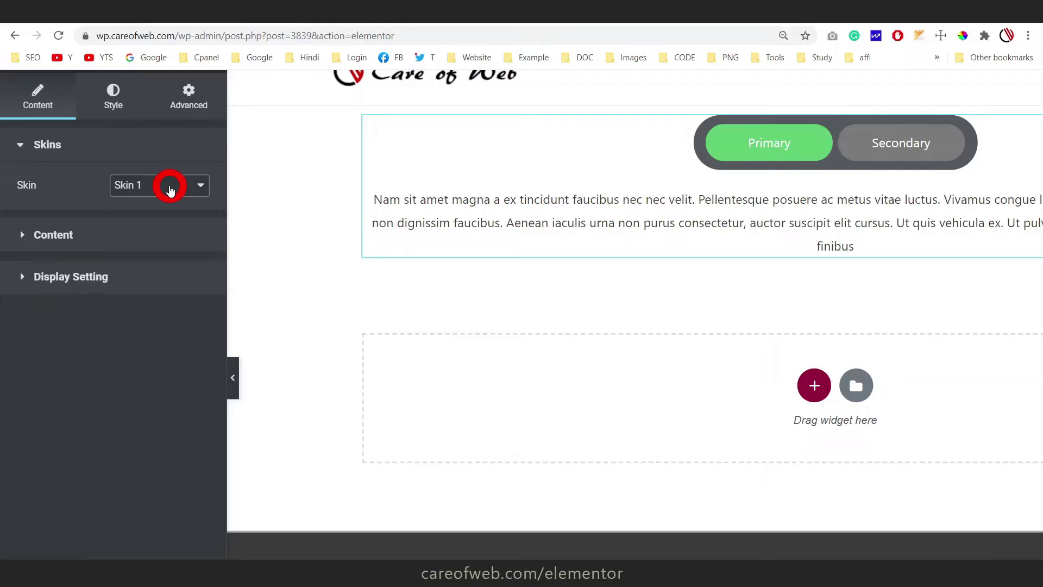
click(509, 106)
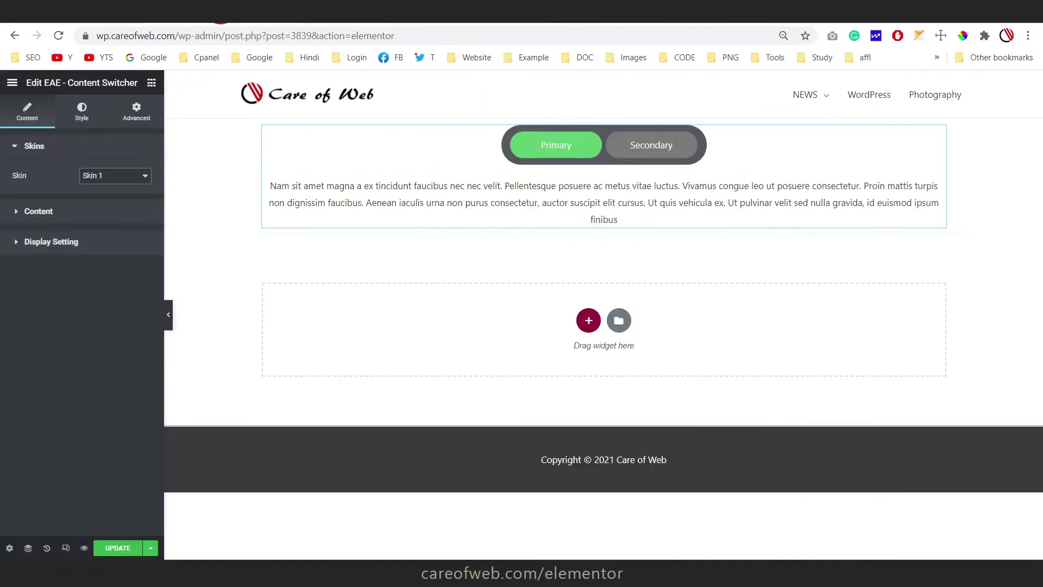
click(96, 174)
- Change the title of the content switcher's Primary item to "Grade 1-3"
click(15, 212)
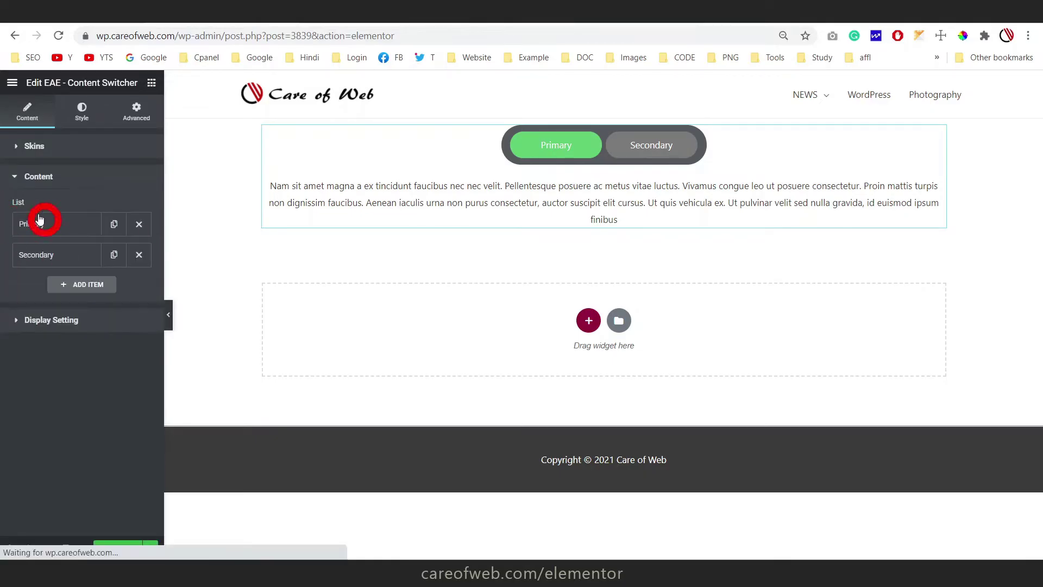
click(74, 225)
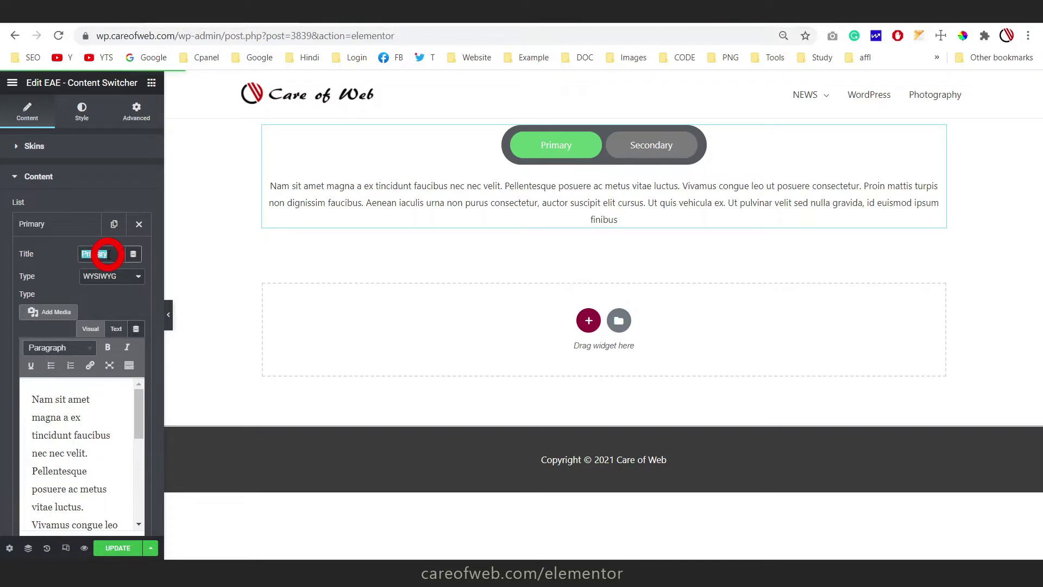
text(Grade 1-3)
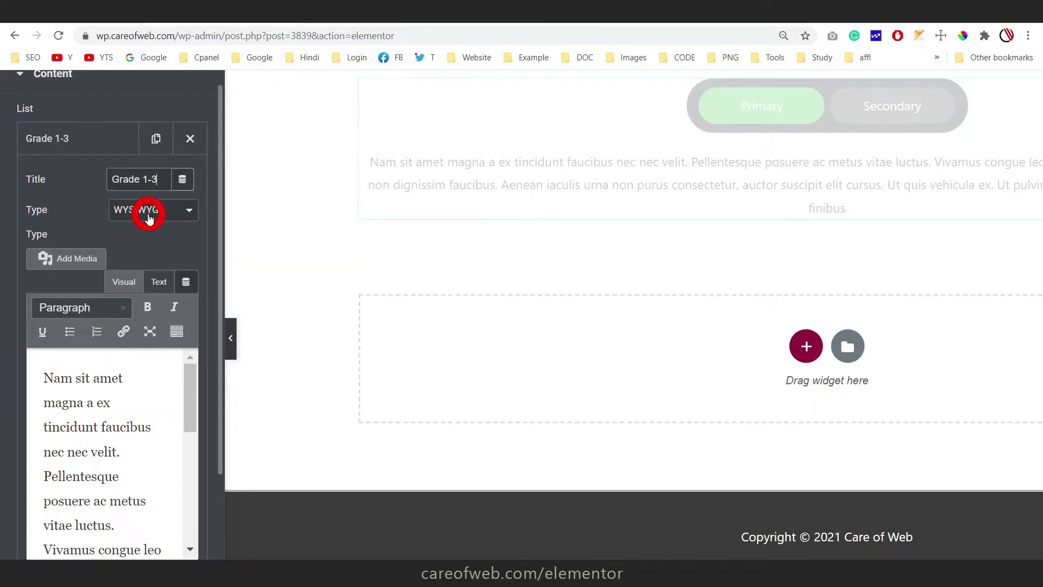
- Examine the Grade 1-3 item's content type options and its WYSIWYG editor in visual and text modes
scroll(120, 219, down, 1)
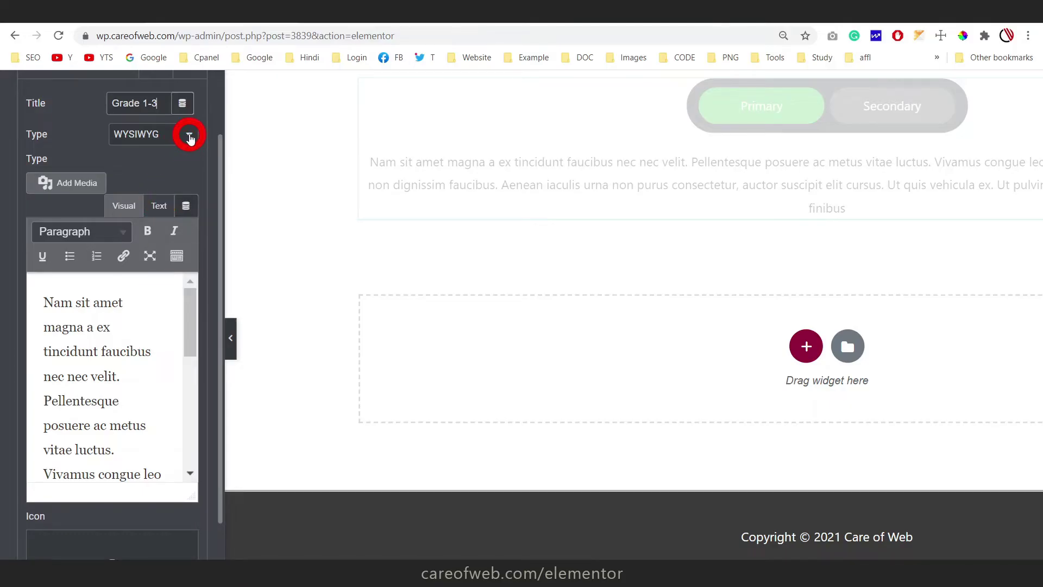
click(189, 136)
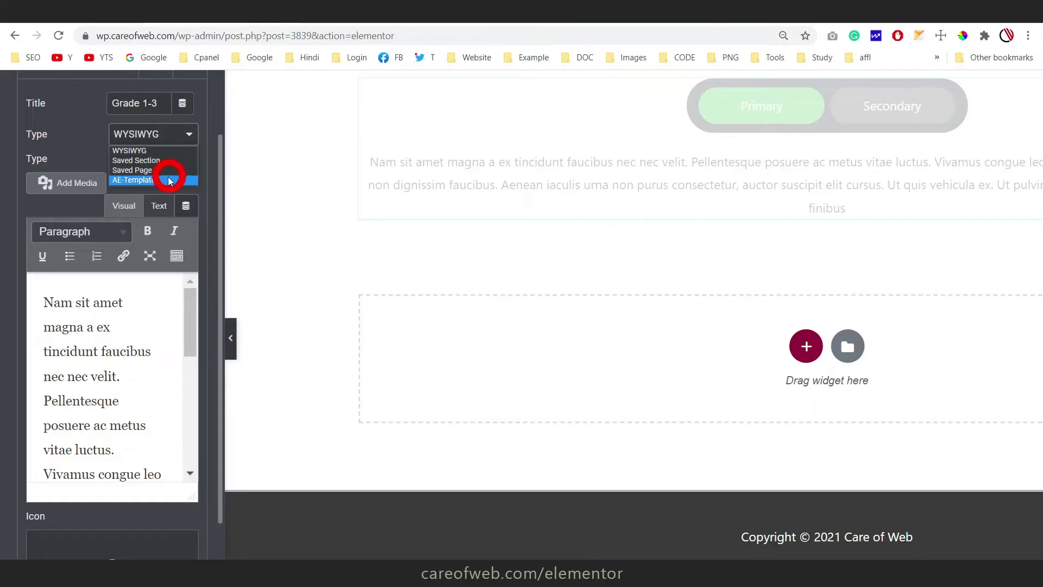
scroll(170, 183, up, 1)
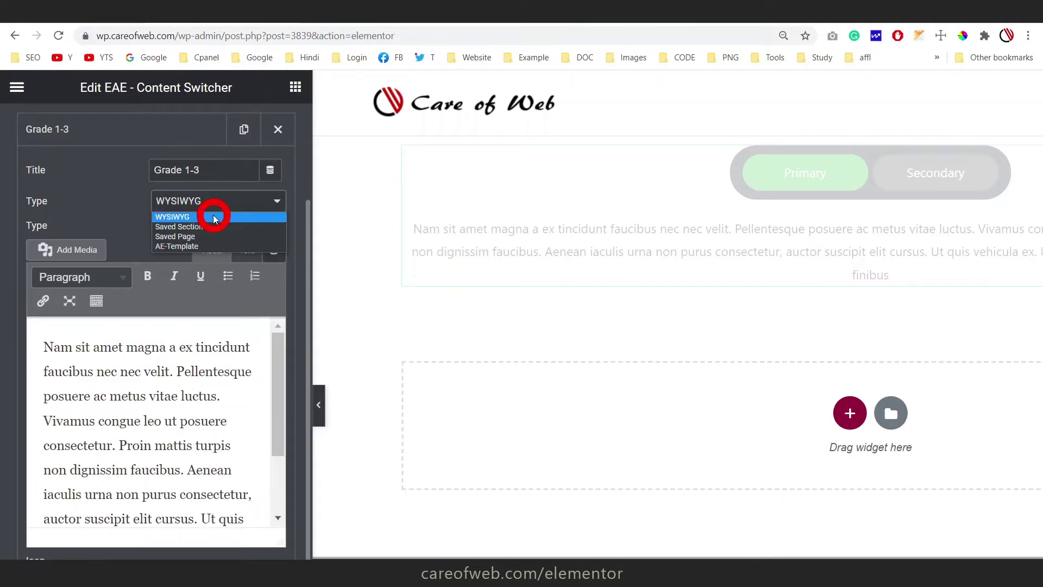
click(128, 385)
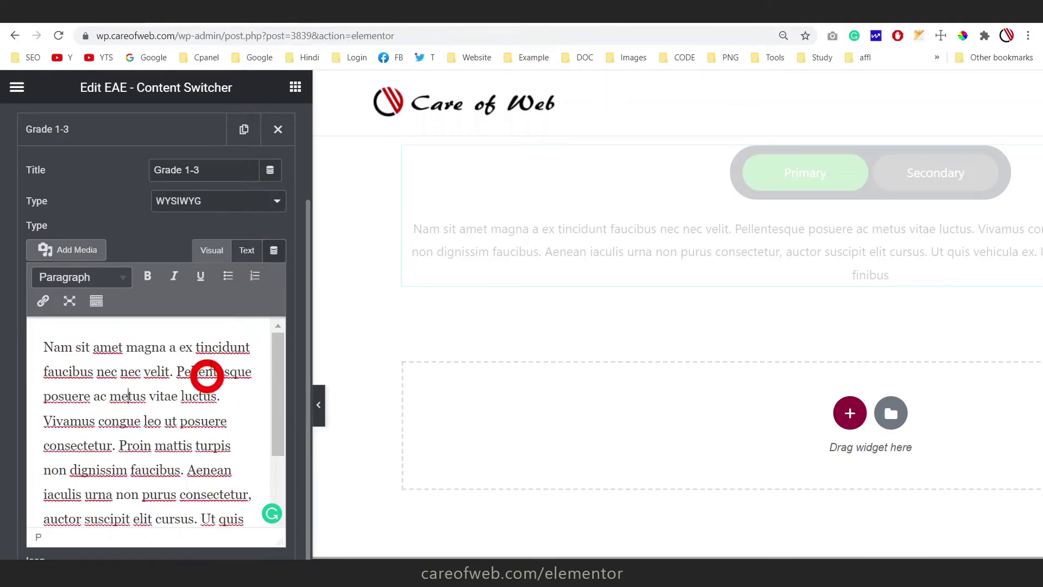
click(249, 251)
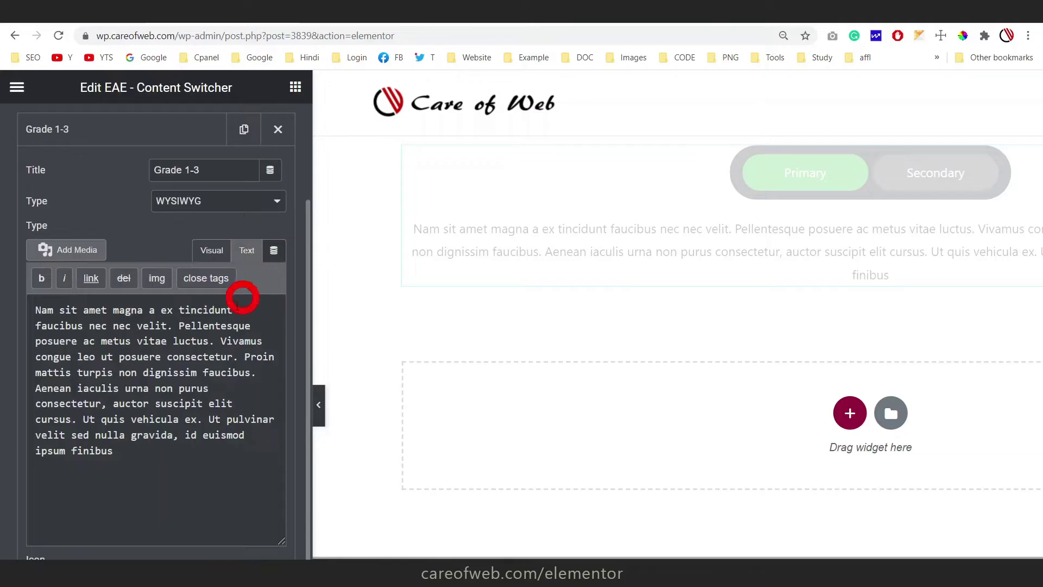
drag(36, 310, 191, 478)
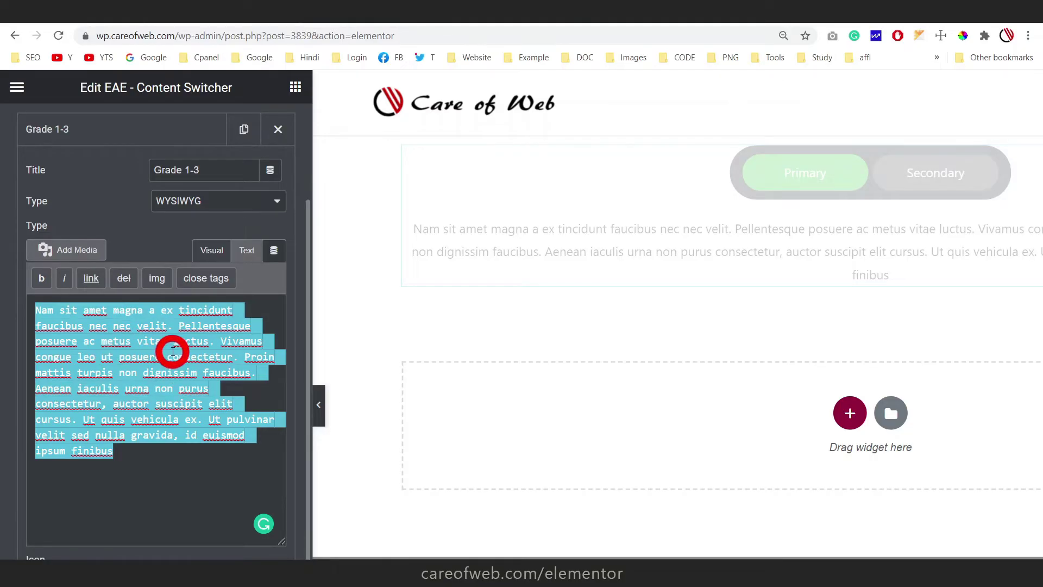
click(211, 250)
key(ctrl+minus)
- Set the Grade 1-3 item's content type to Saved Section
click(182, 173)
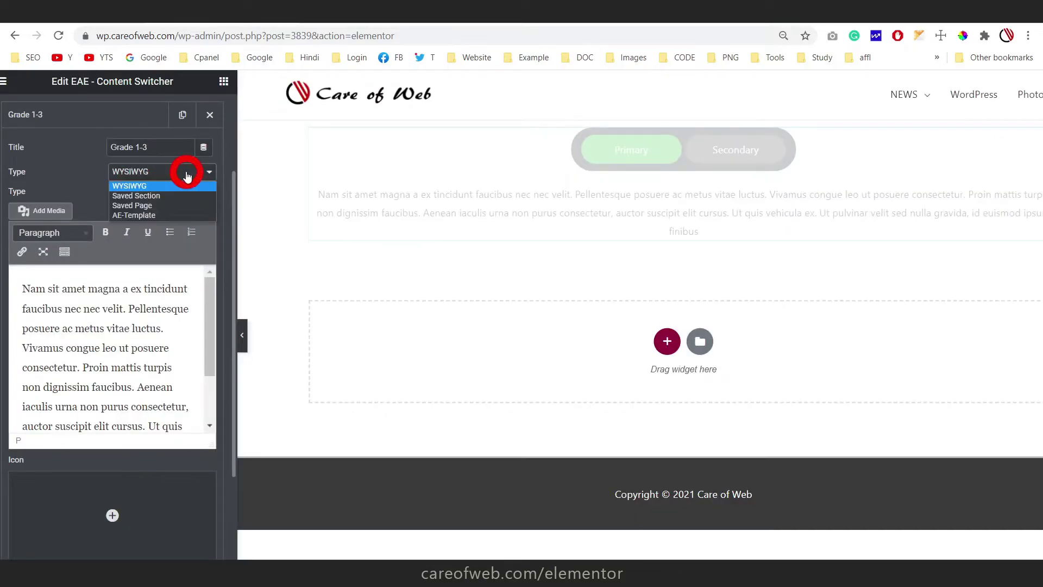
click(174, 196)
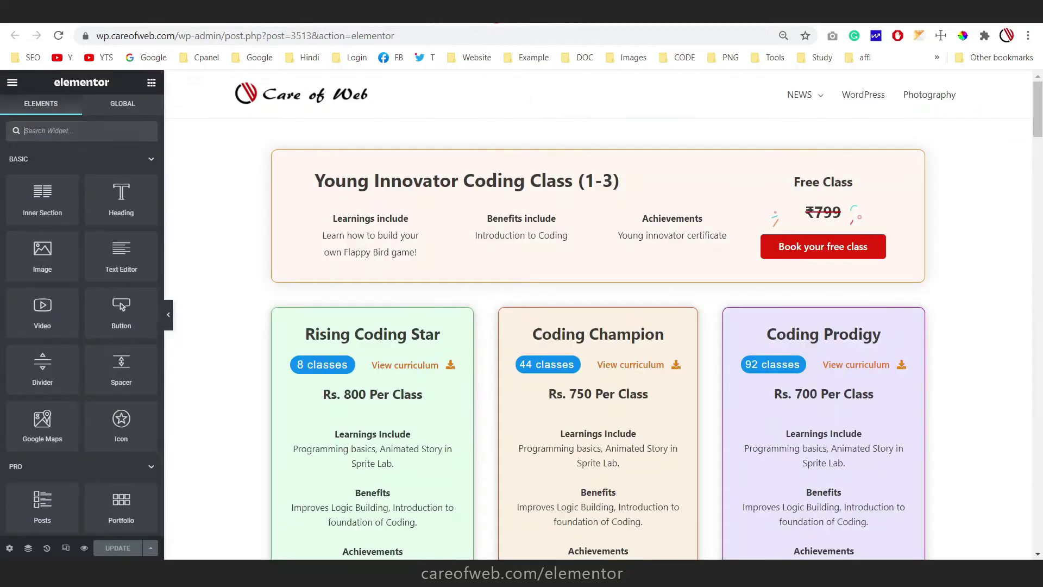
click(683, 206)
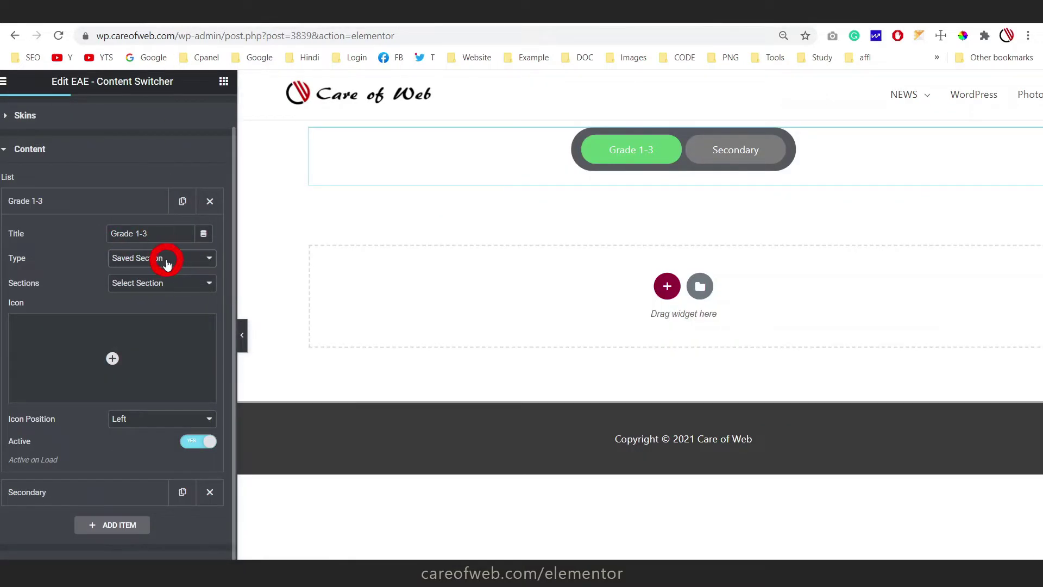
- Switch to the page with the coding class pricing design and add a single-column section above its existing content
click(519, 19)
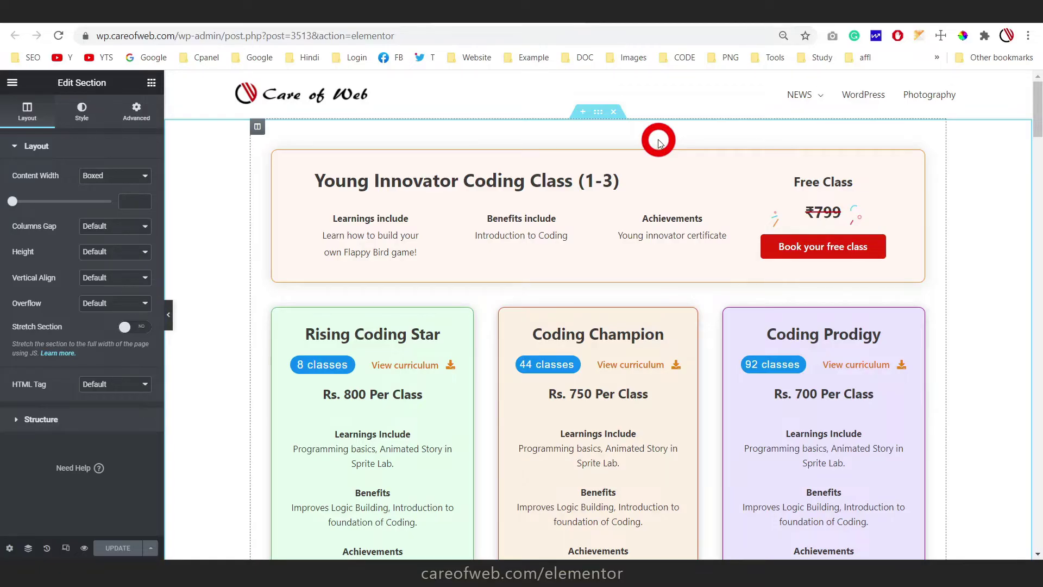
click(619, 130)
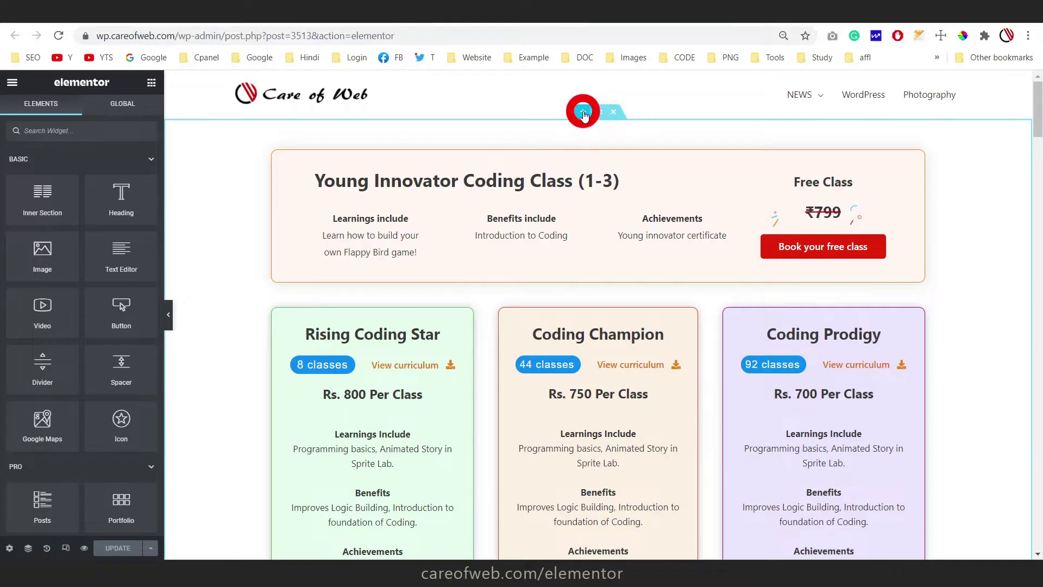
click(583, 113)
click(583, 175)
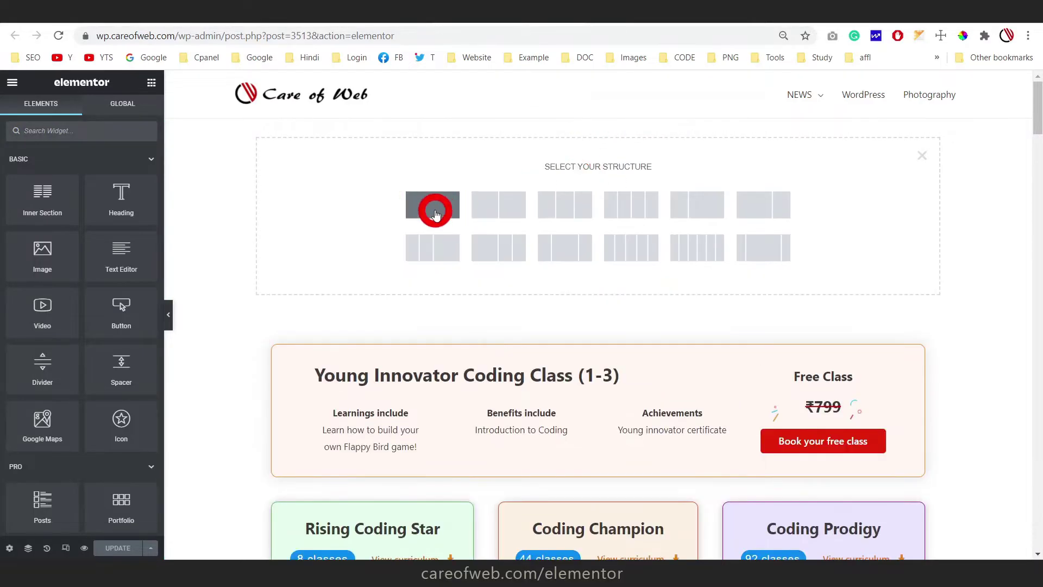
click(438, 210)
click(538, 131)
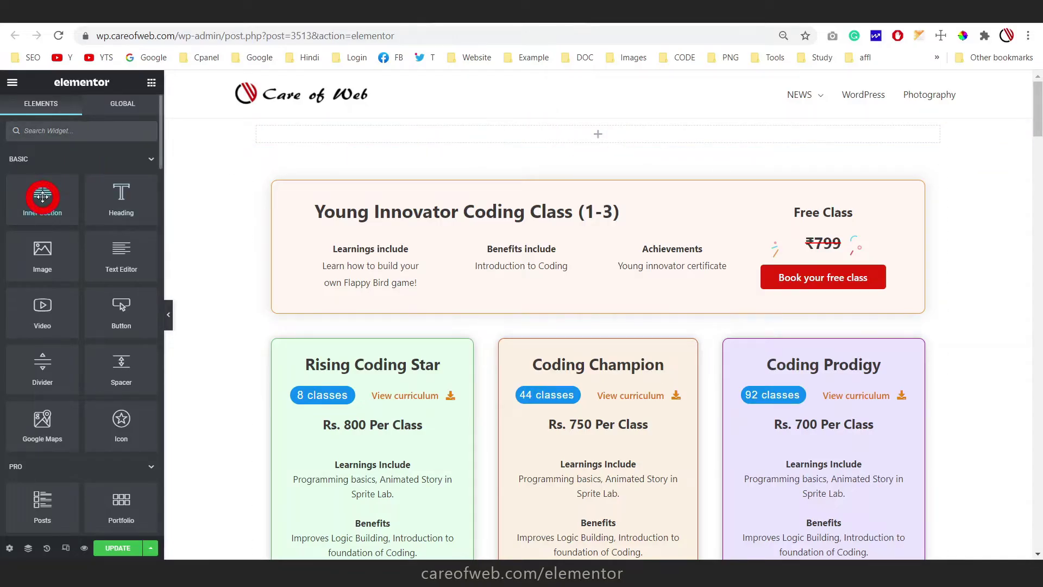
- Add two stacked inner sections to the new section and duplicate a column in the lower one to make three columns
drag(39, 198, 433, 132)
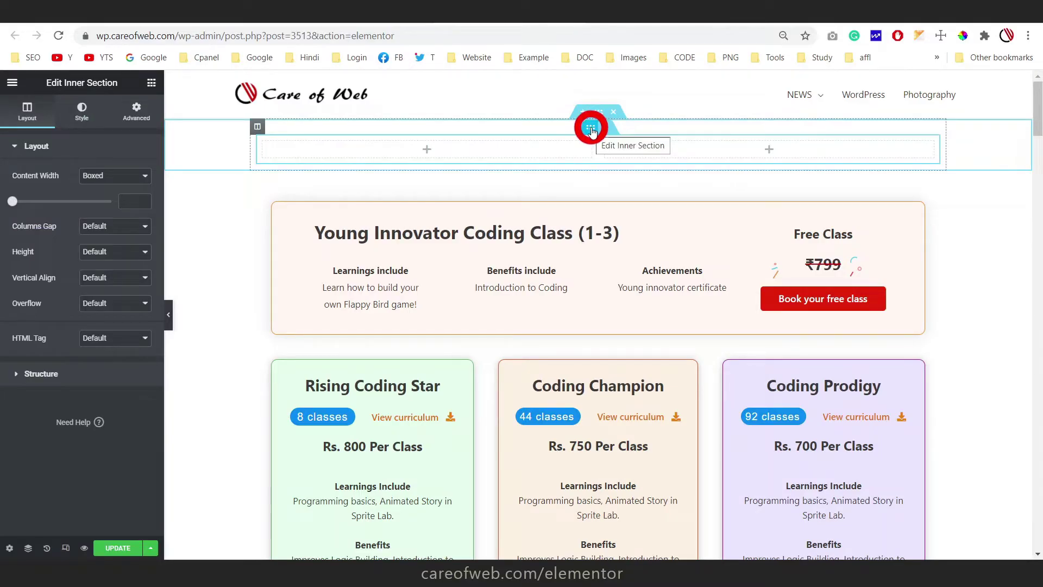
click(591, 130)
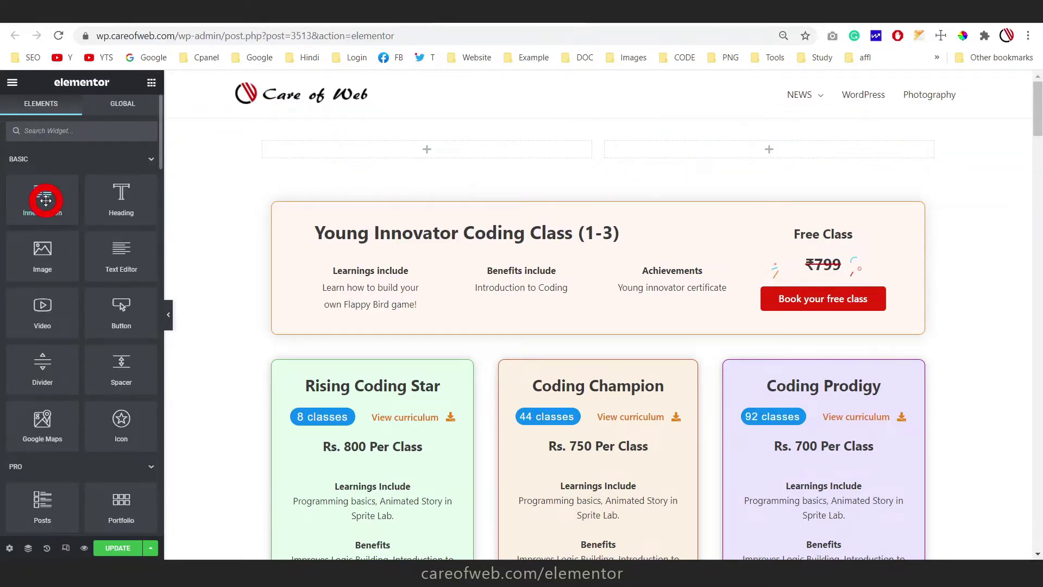
drag(46, 201, 508, 160)
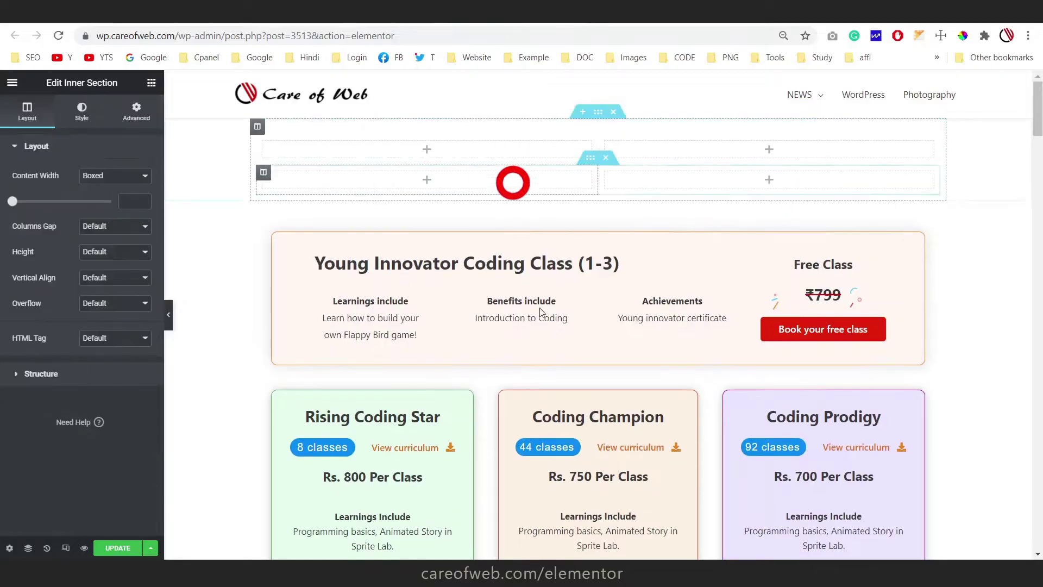
right_click(259, 175)
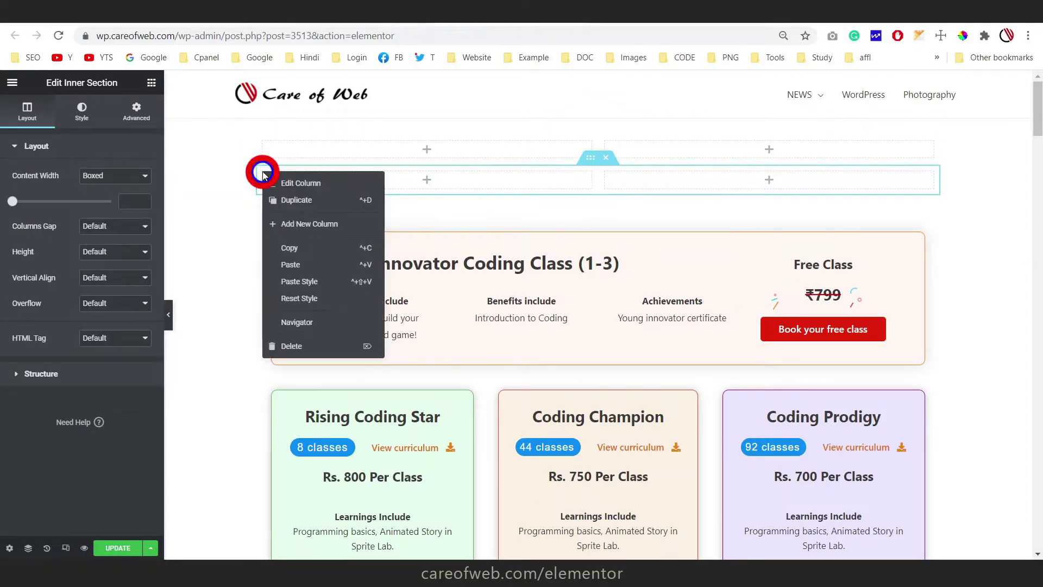
click(298, 201)
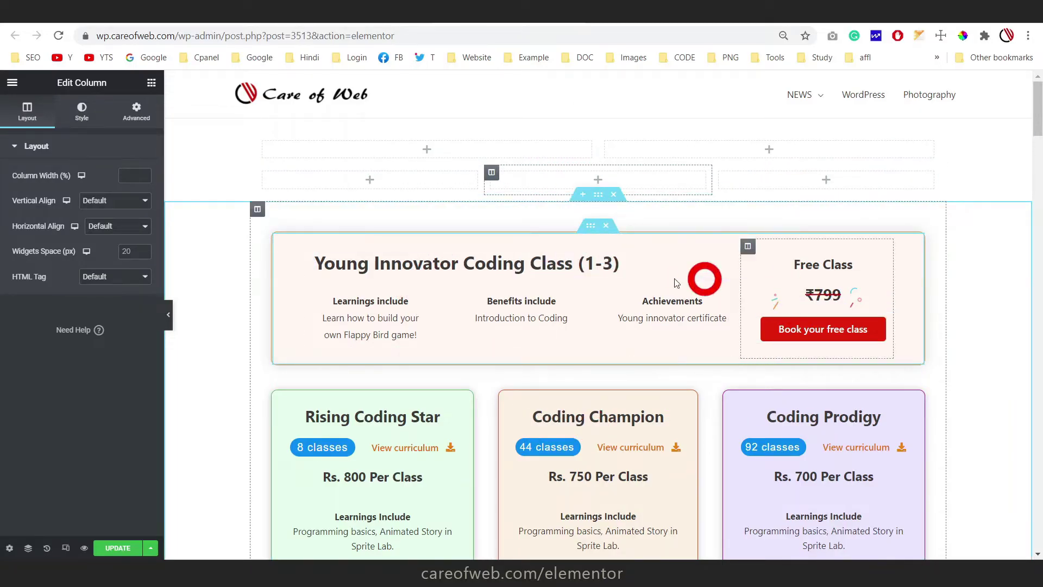
- Check the column widths of the Young Innovator card and widen the upper inner section's first column to a similar proportion
click(310, 246)
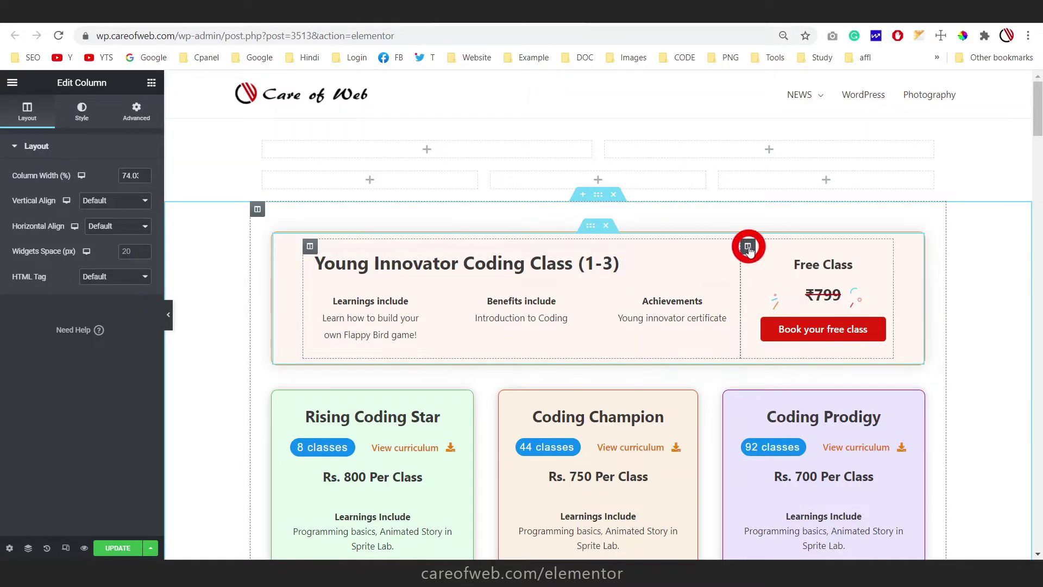
click(748, 247)
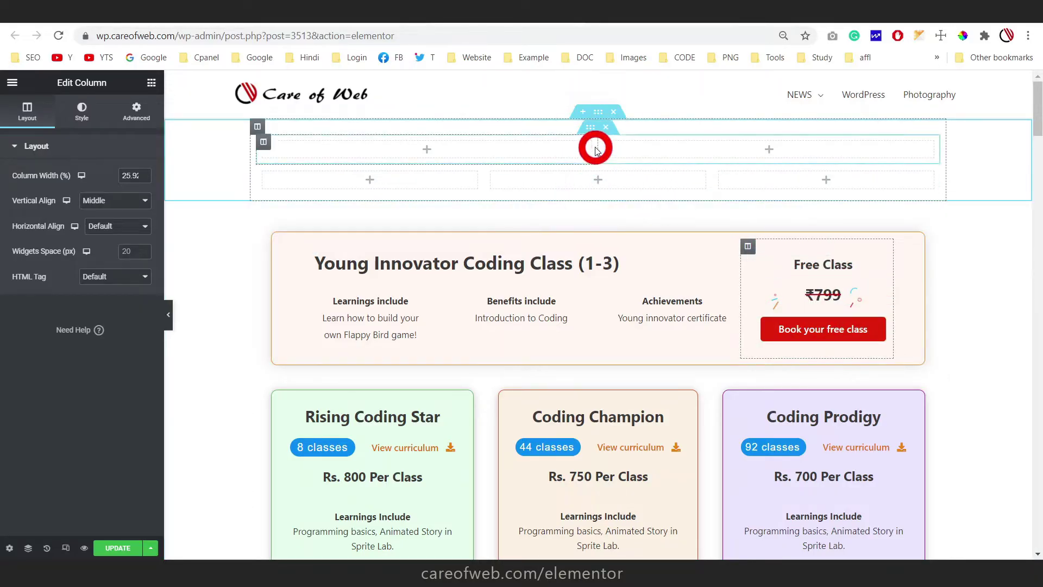
drag(598, 146, 703, 149)
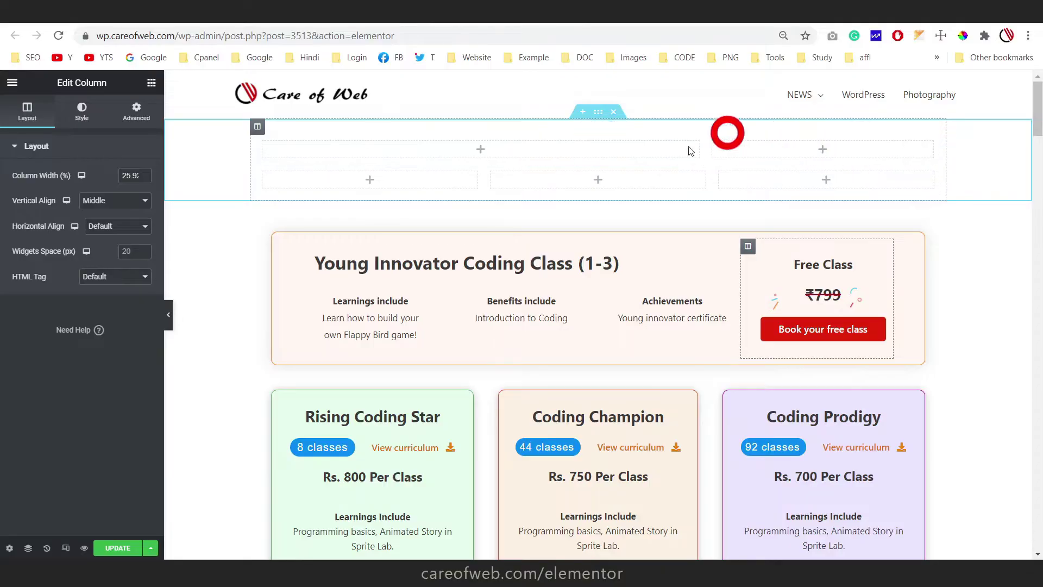
- Start saving the new section above the pricing cards to the library as a template
click(597, 112)
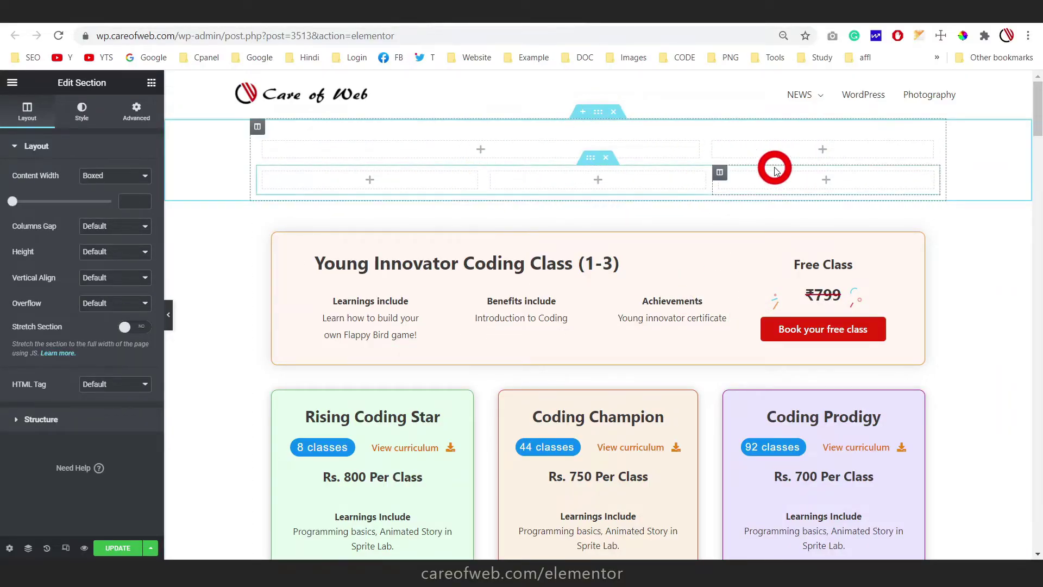
right_click(598, 113)
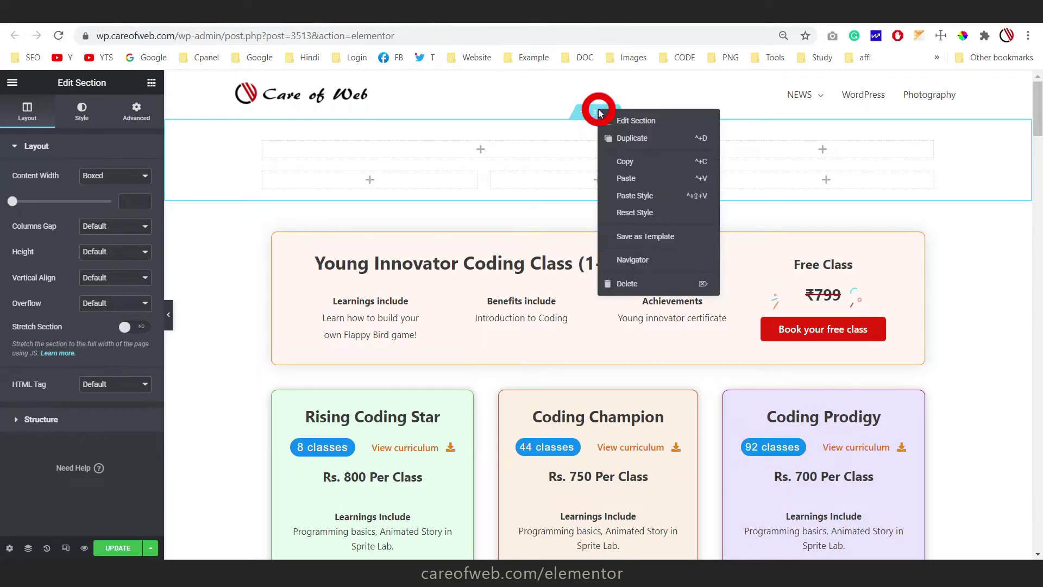
click(641, 238)
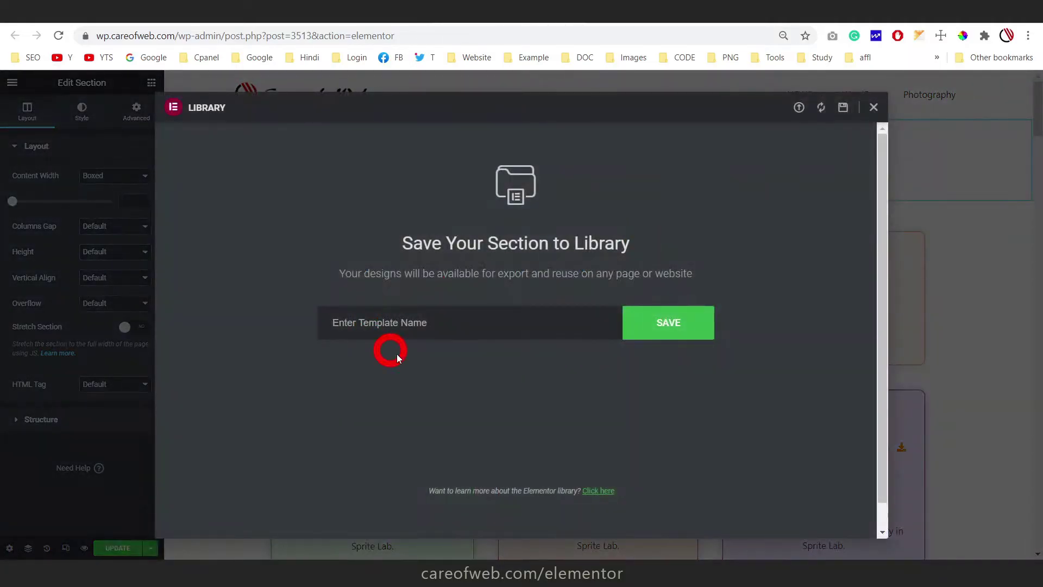
click(452, 321)
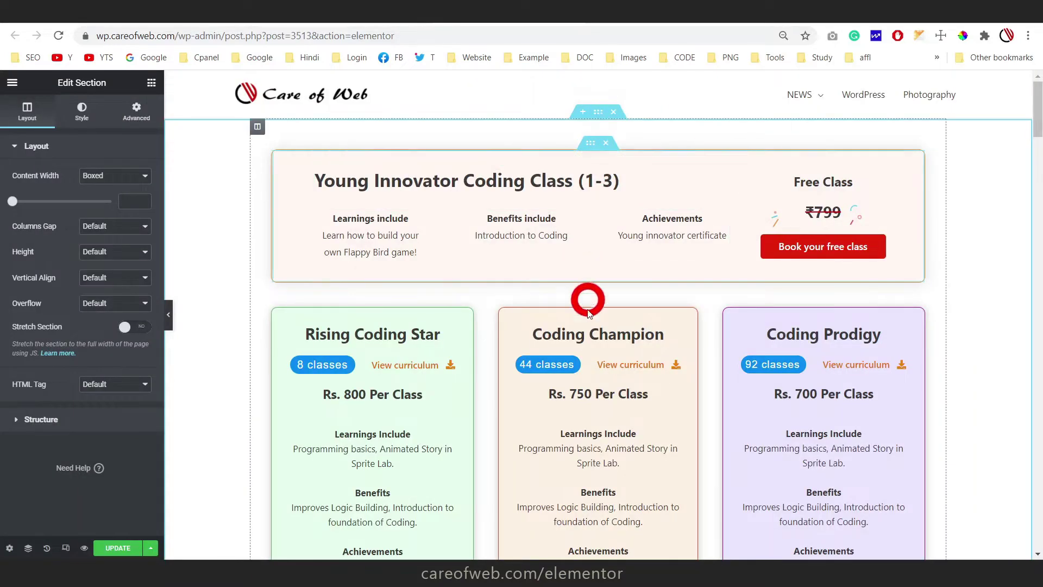
- Look through the finished coding class pricing sections for the grade ranges from 1-3 to 11-12
scroll(670, 245, down, 3)
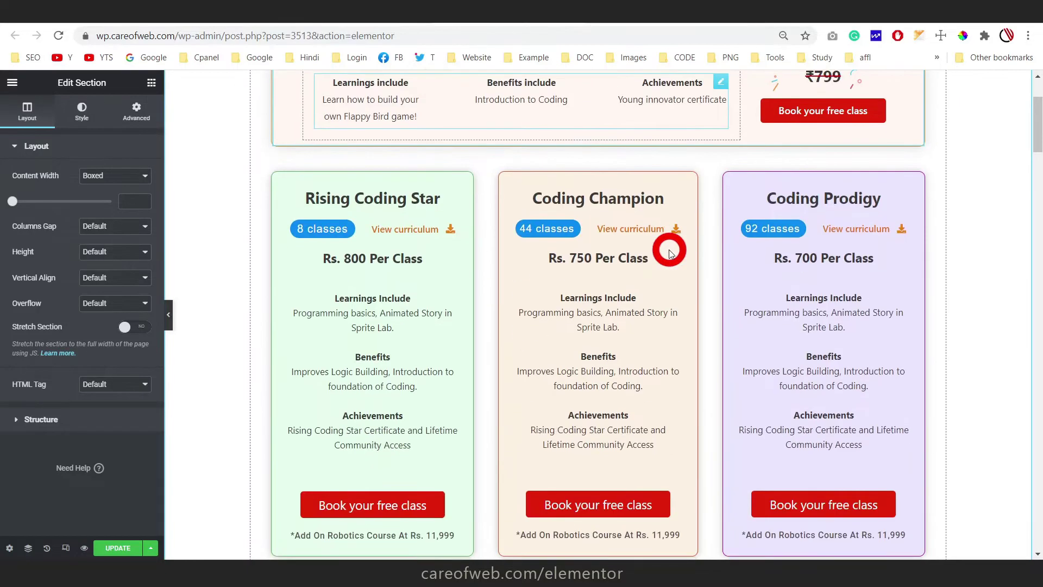
scroll(671, 244, up, 3)
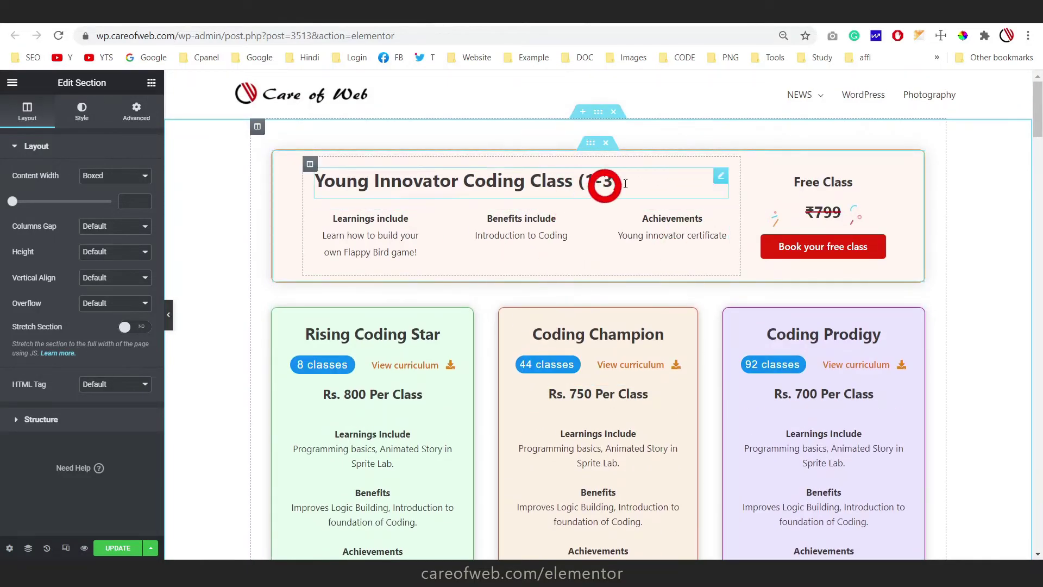
scroll(631, 185, down, 10)
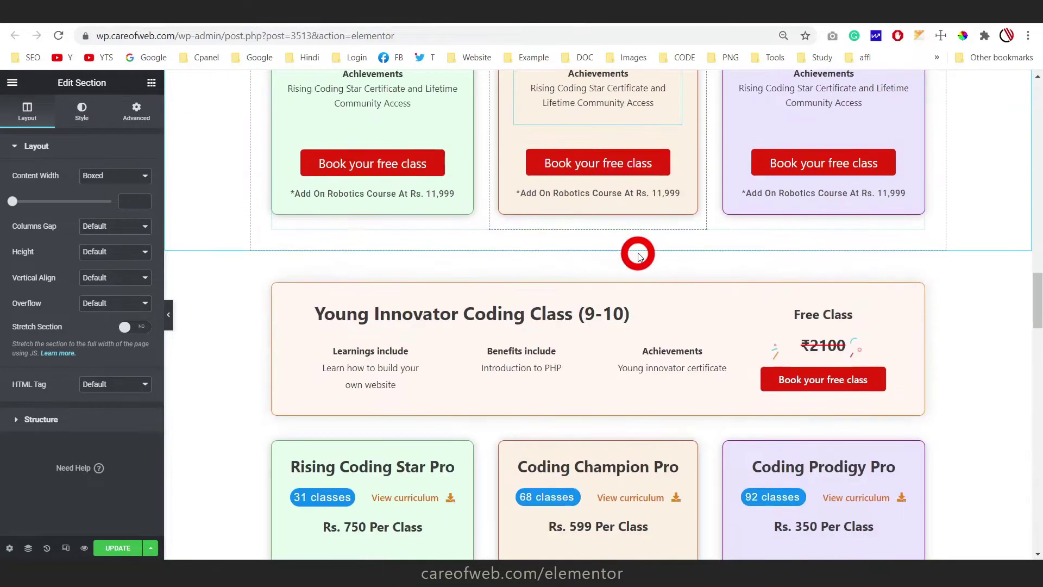
scroll(666, 315, down, 15)
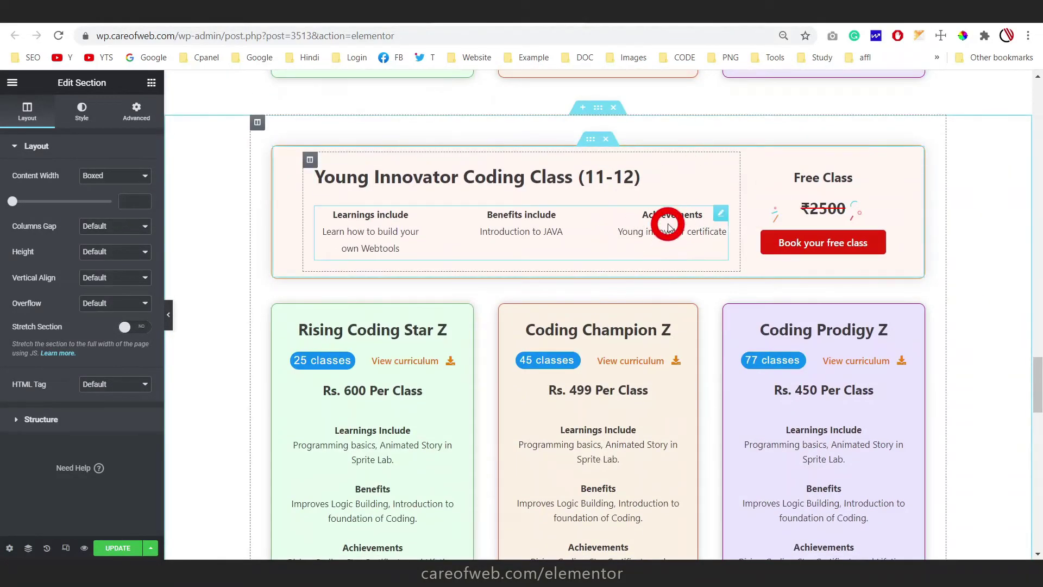
scroll(668, 223, down, 6)
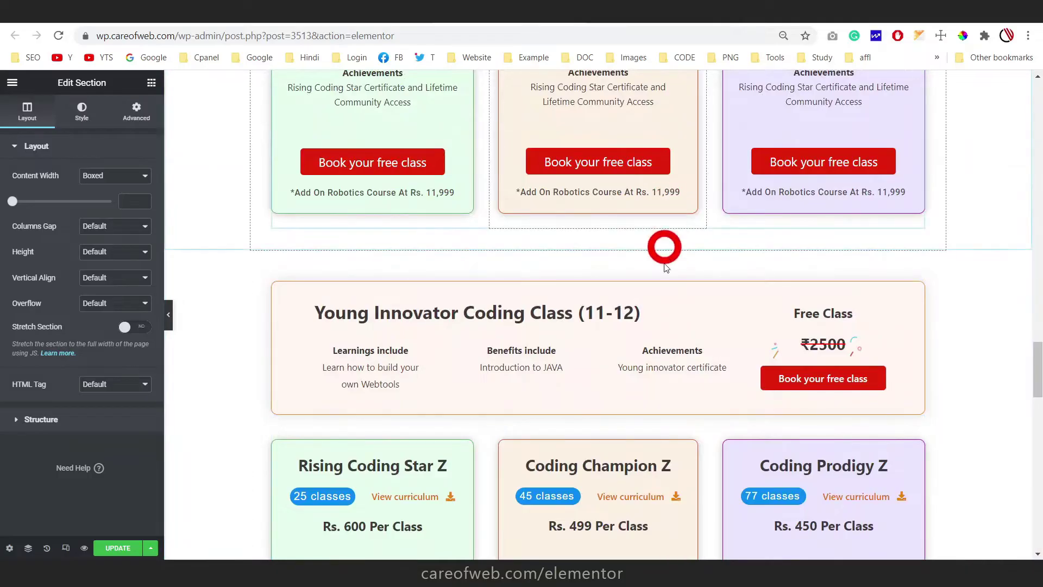
scroll(659, 302, down, 3)
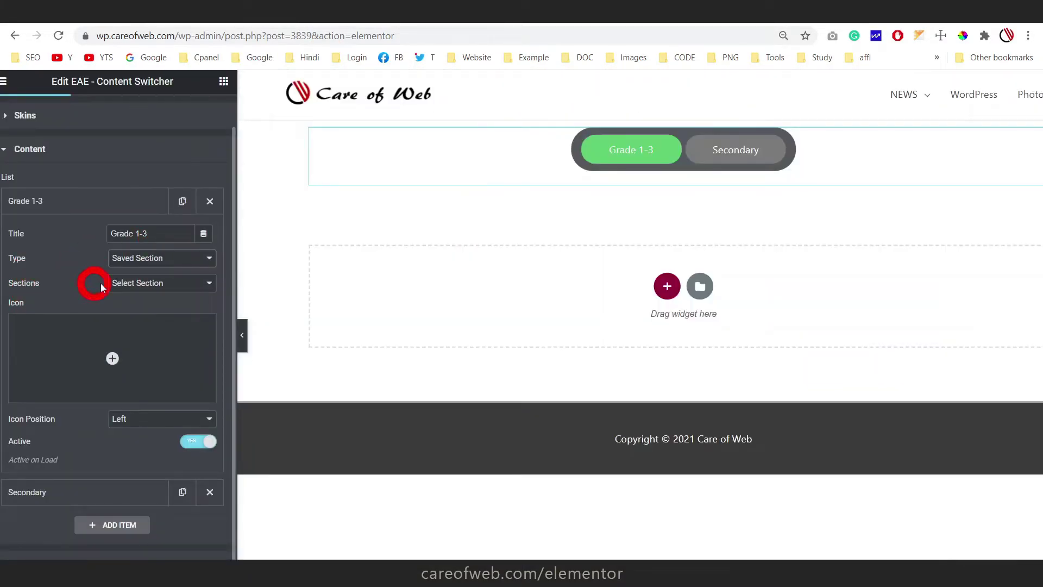
- Switch to the Content Switcher page and assign the saved section Coadding 1 to 3 to the Grade 1-3 item
click(169, 283)
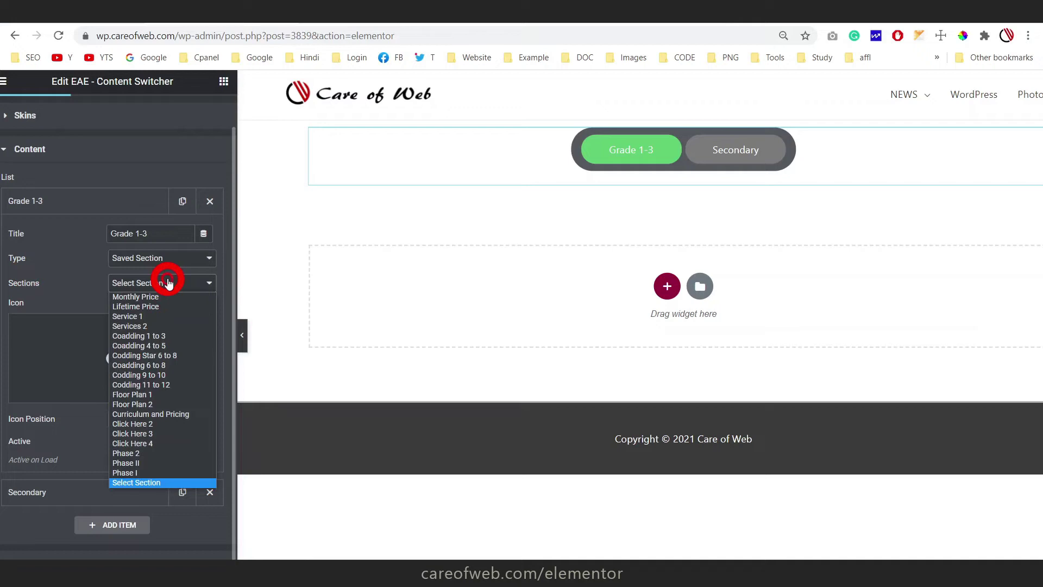
click(172, 341)
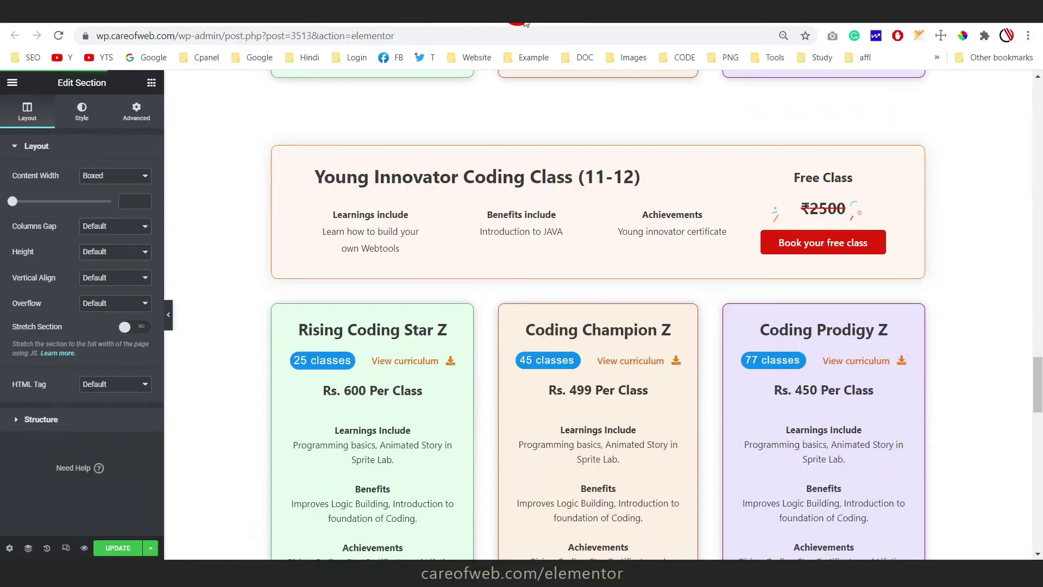
scroll(629, 205, up, 10)
scroll(628, 205, up, 15)
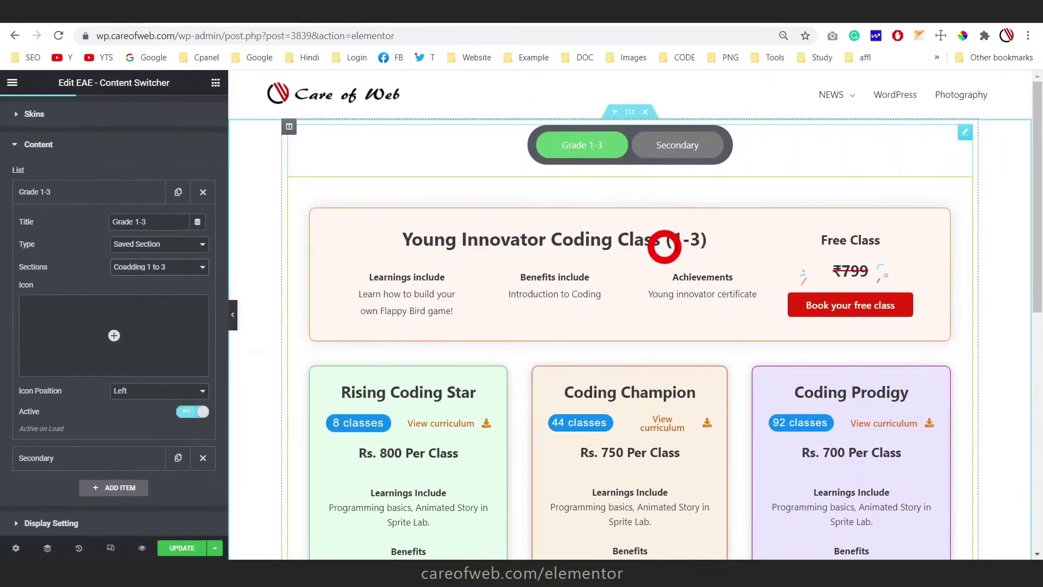
- Set the content width of the section holding the content switcher to Full Width
click(630, 111)
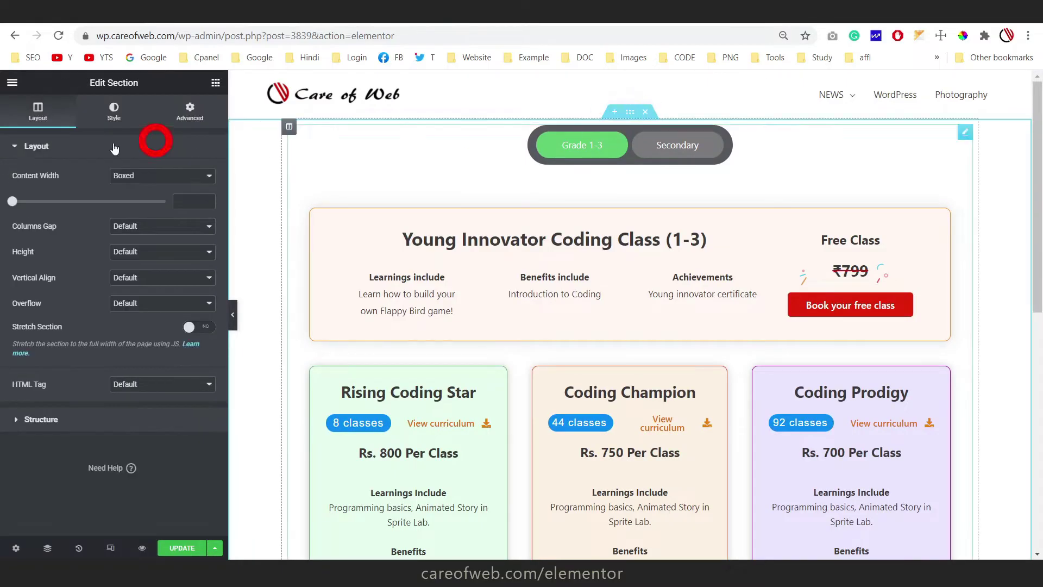
click(169, 176)
click(148, 199)
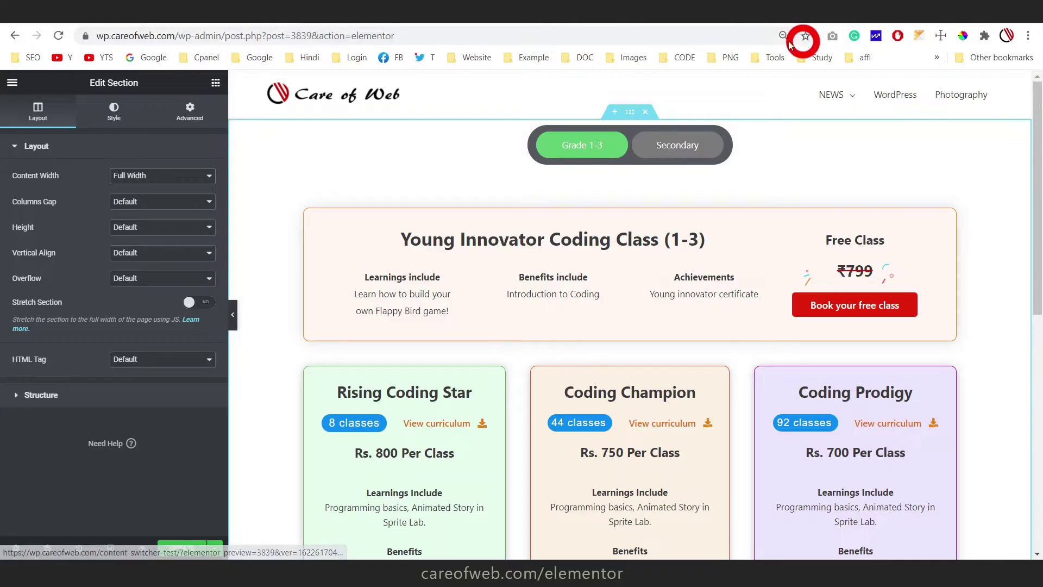
- Check the grade labels on the Codingal reference page and retitle the switcher's Secondary item as Grade 4-5
key(ctrl+Tab)
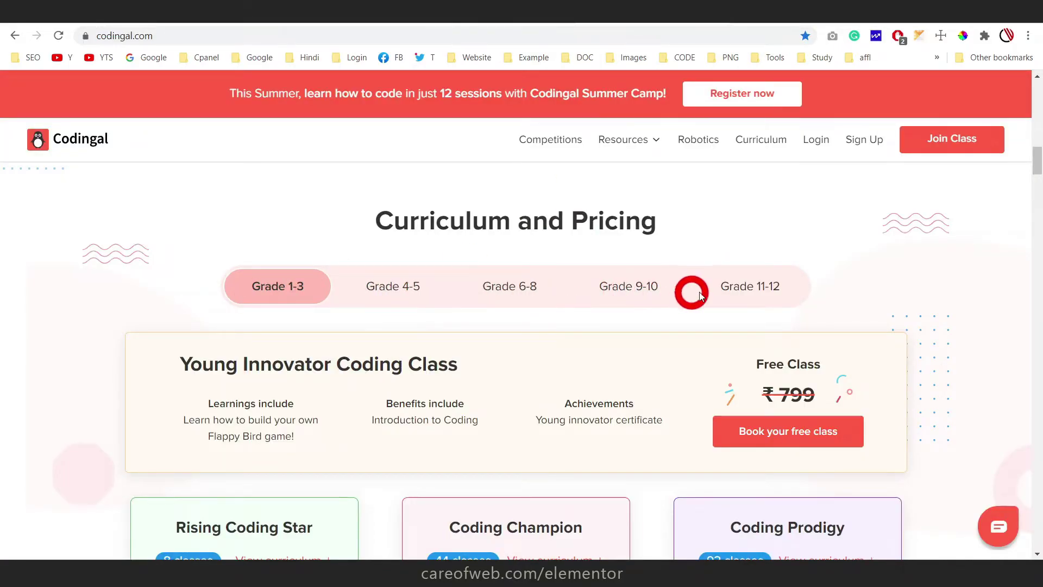
click(268, 12)
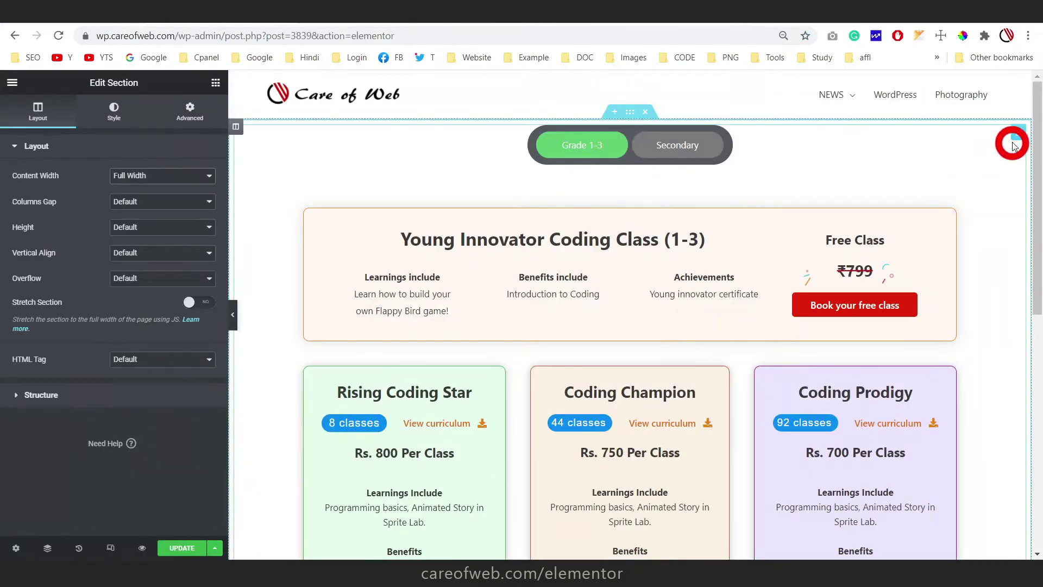
click(1018, 132)
click(32, 212)
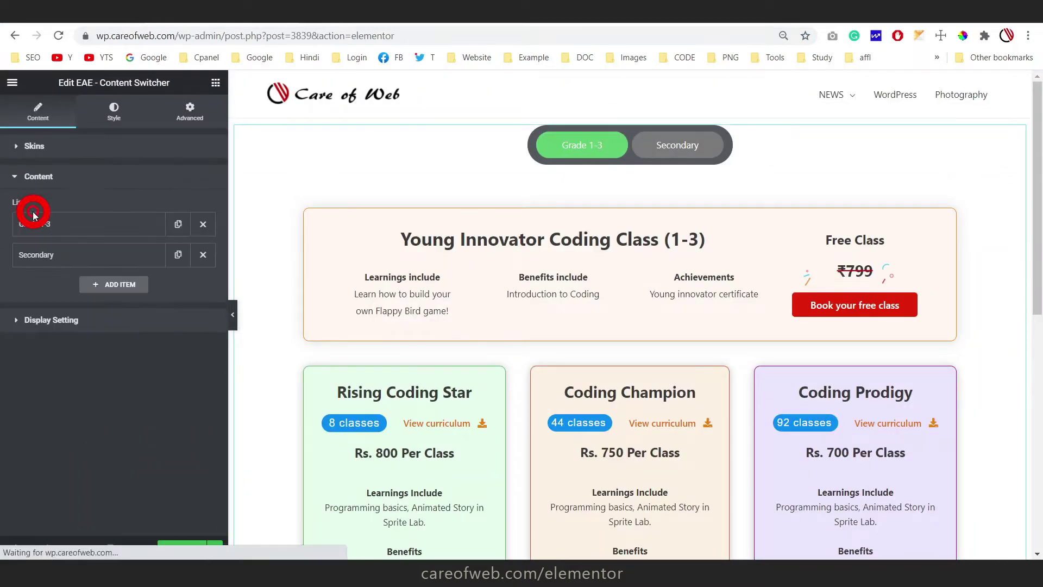
click(119, 251)
double_click(157, 283)
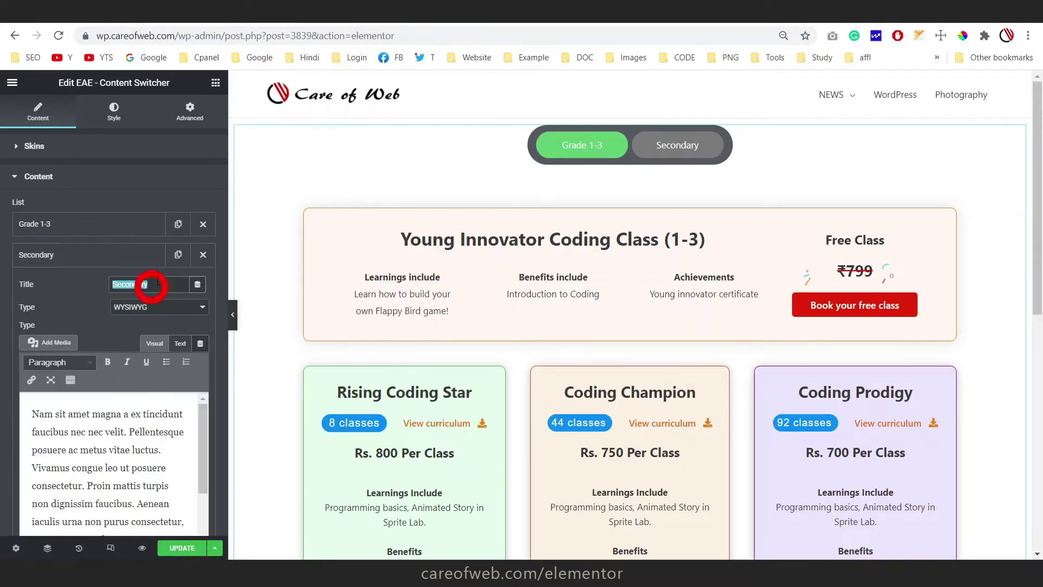
text(Grade 4-5)
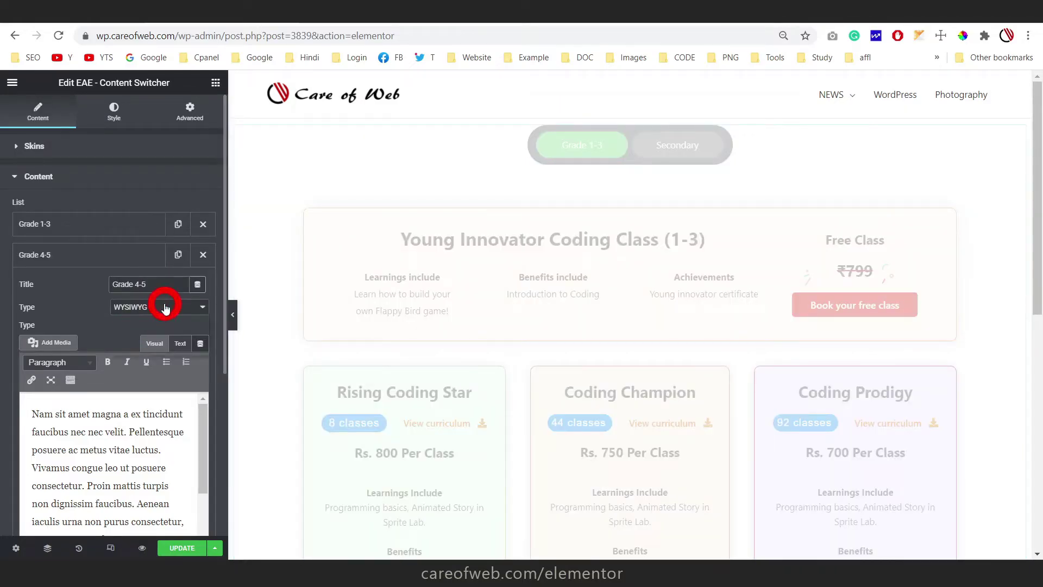
- Set the Grade 4-5 item's type to Saved Section with Coadding 4 to 5 and preview its content
click(165, 309)
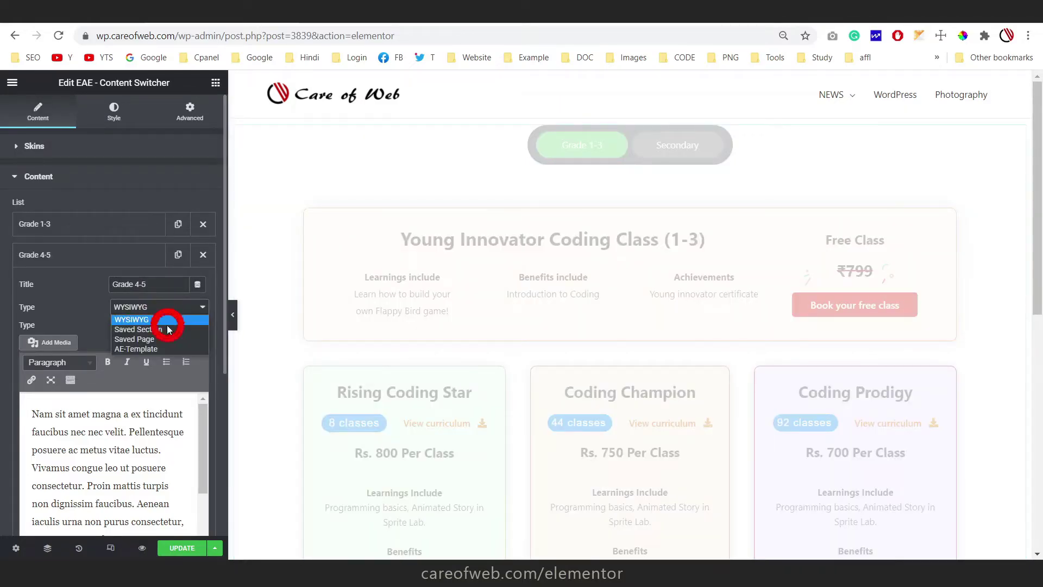
click(167, 330)
scroll(82, 302, down, 1)
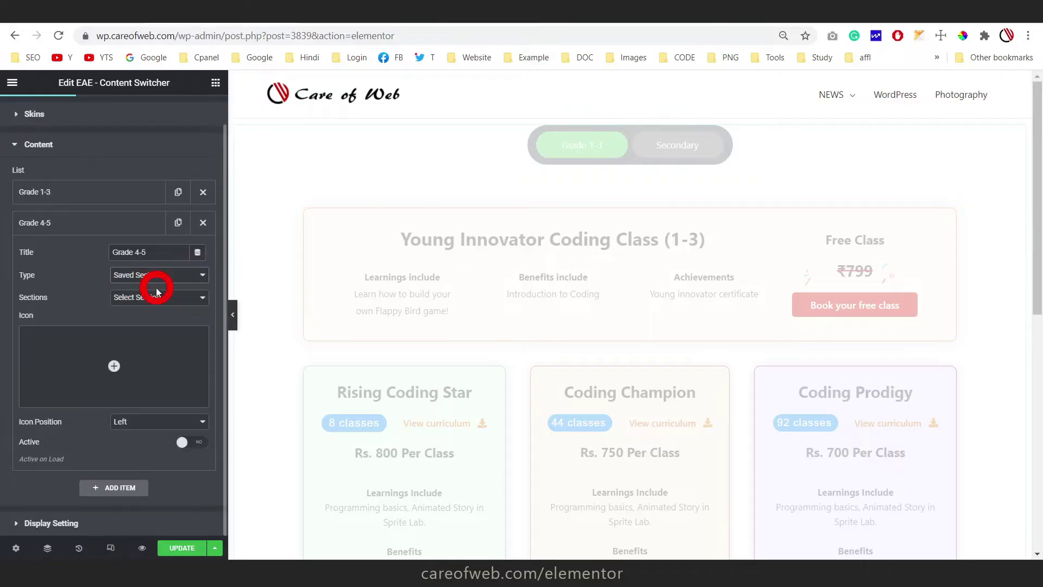
click(163, 297)
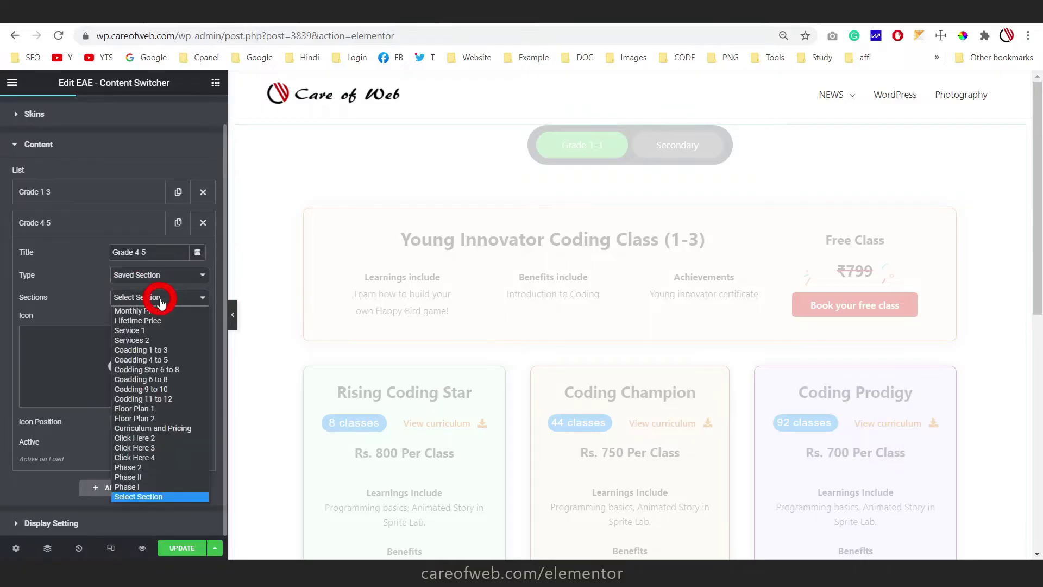
click(190, 361)
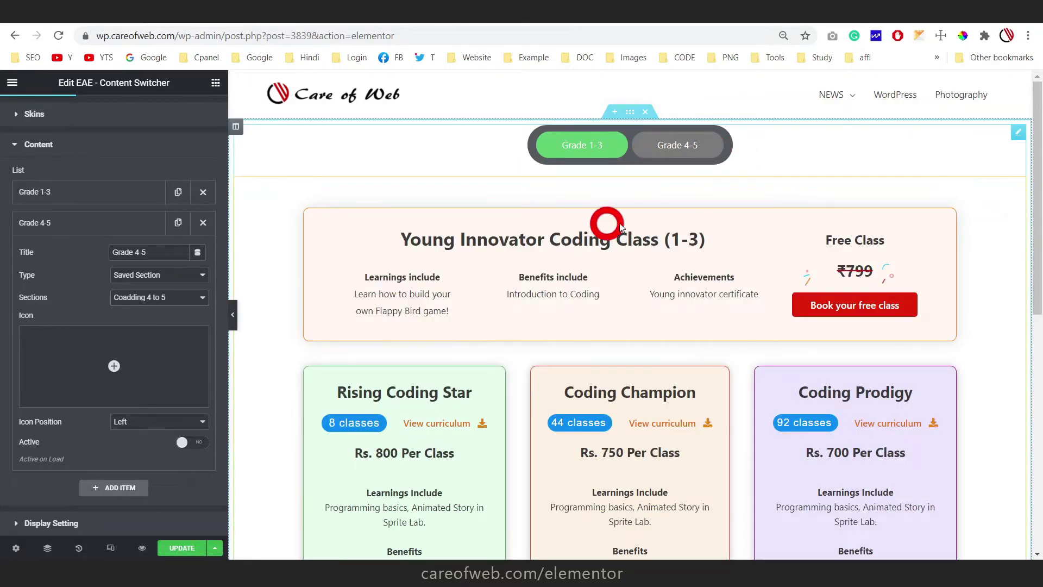
click(677, 144)
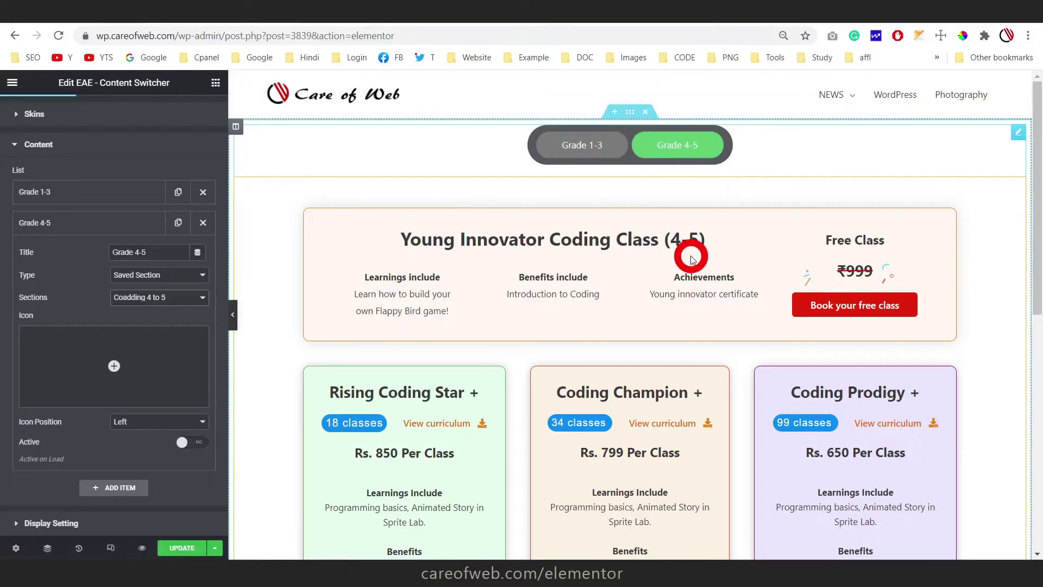
- Duplicate the Grade 4-5 item, title the copy Grade 6-8 and assign it the saved section Coadding 6 to 8
click(115, 227)
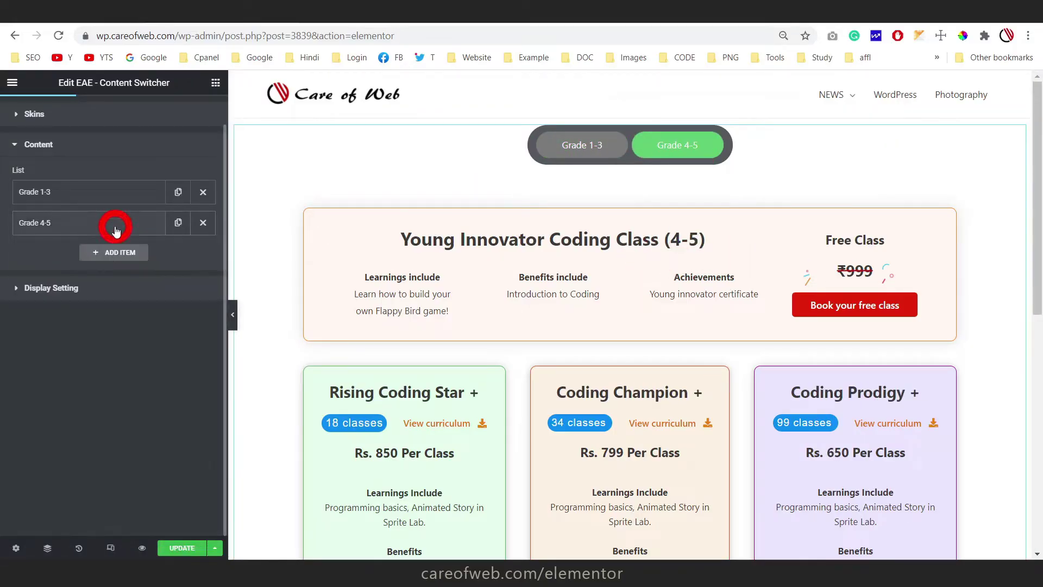
click(183, 223)
click(112, 288)
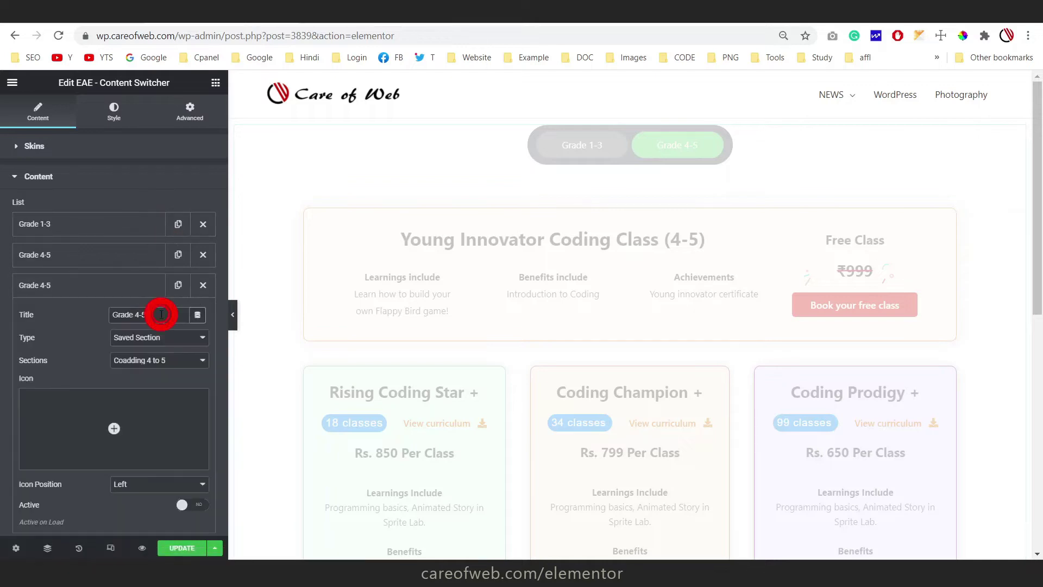
click(161, 314)
key(BackSpace)
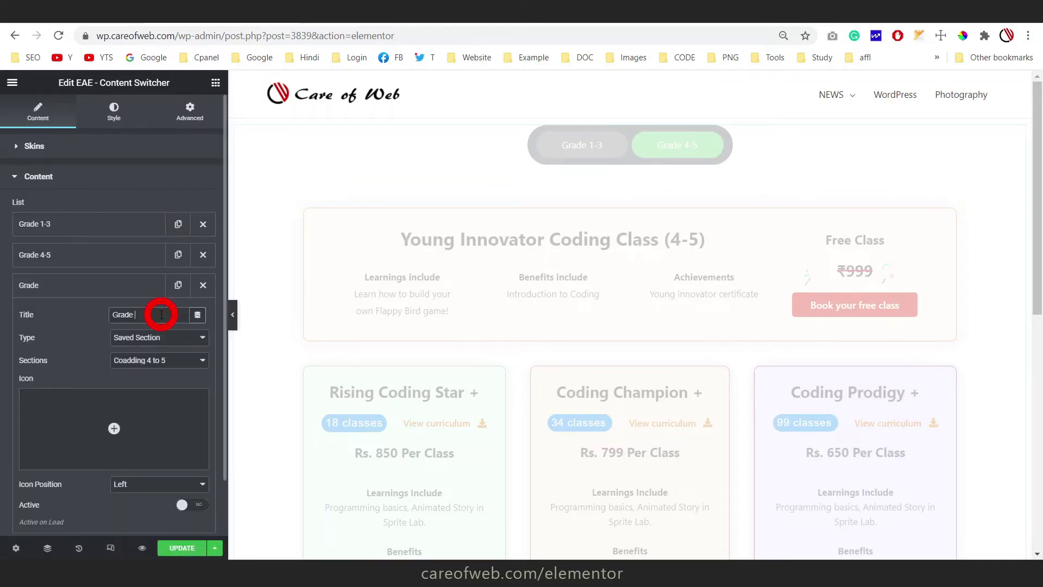
click(151, 365)
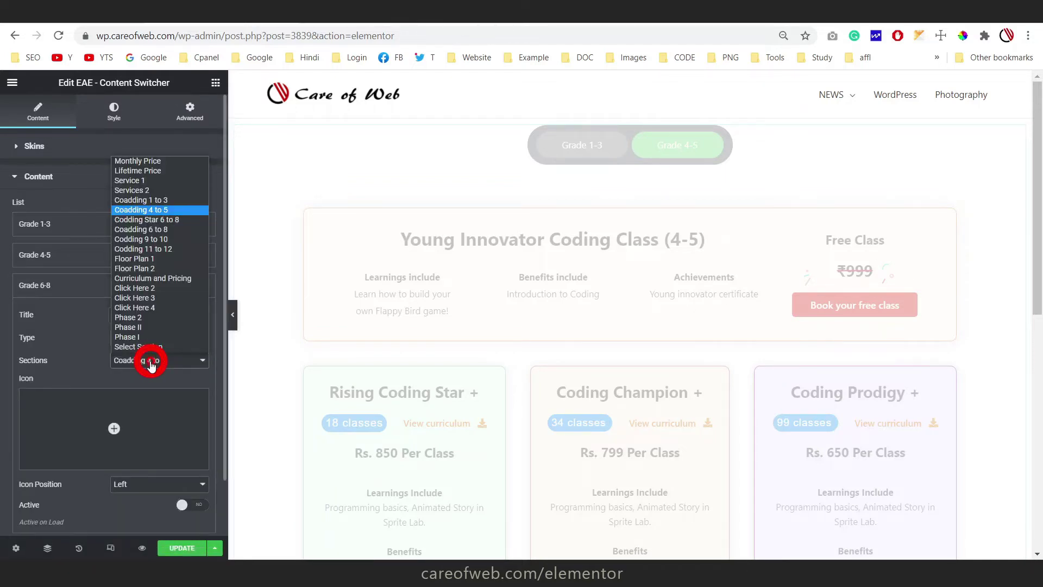
click(173, 231)
click(138, 286)
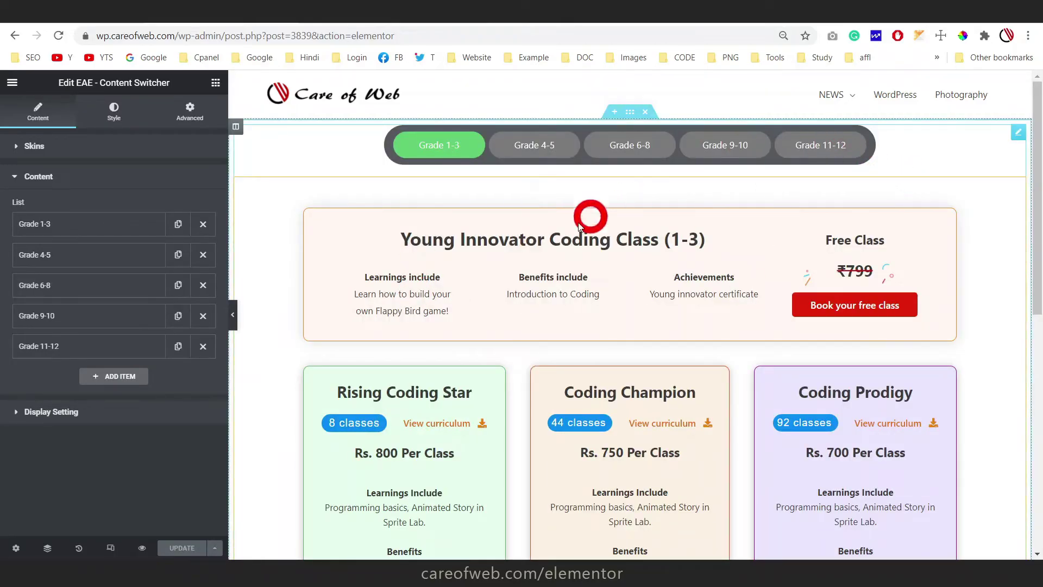
- Preview the switcher's content for Grade 4-5, Grade 6-8, Grade 9-10 and Grade 11-12
click(541, 148)
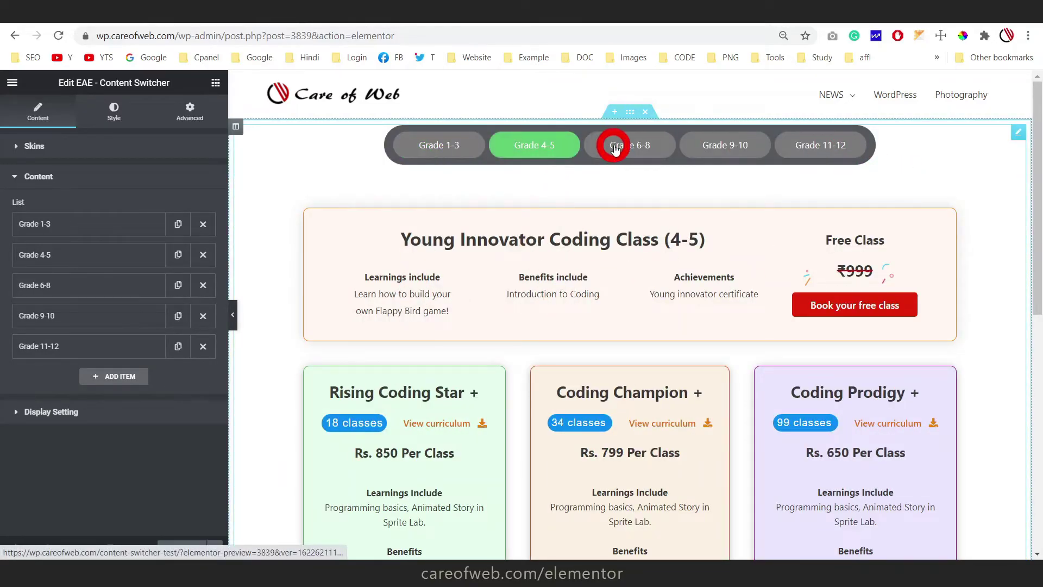
click(632, 147)
click(730, 143)
click(842, 142)
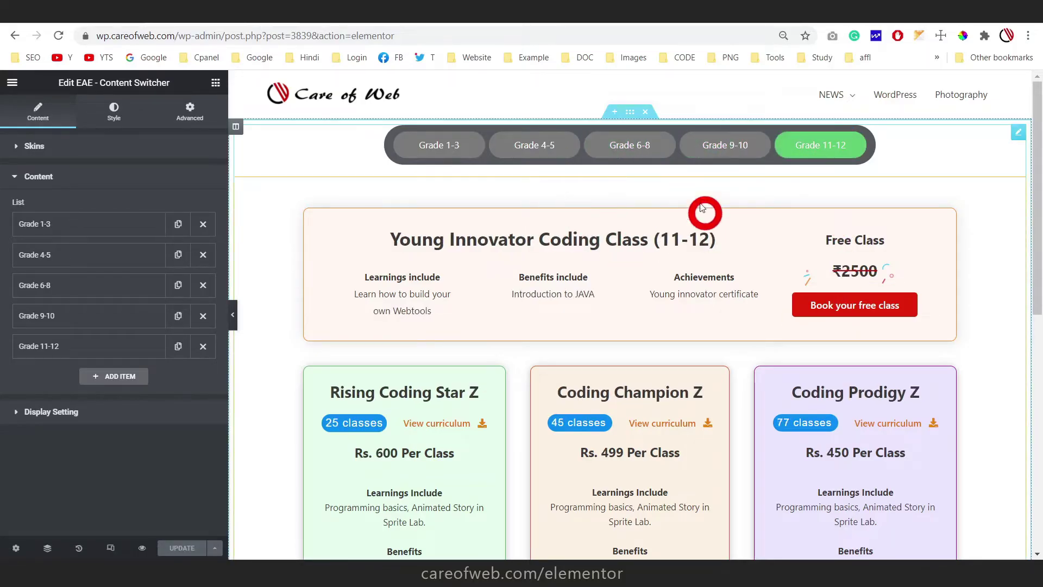
- Set the switcher section's top and bottom margins to 75 px and compare the layout with the Codingal reference page
click(629, 111)
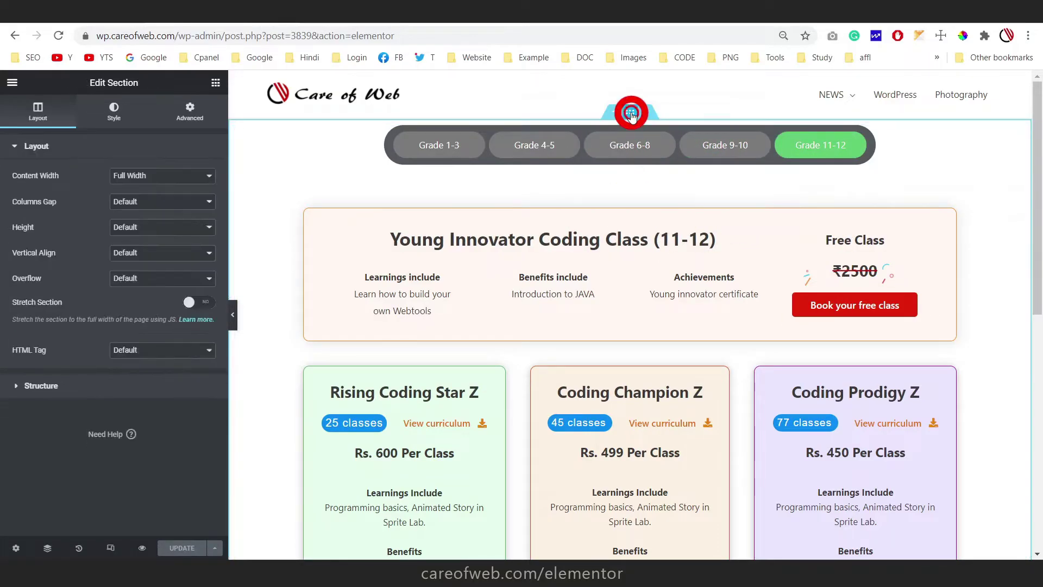
click(193, 113)
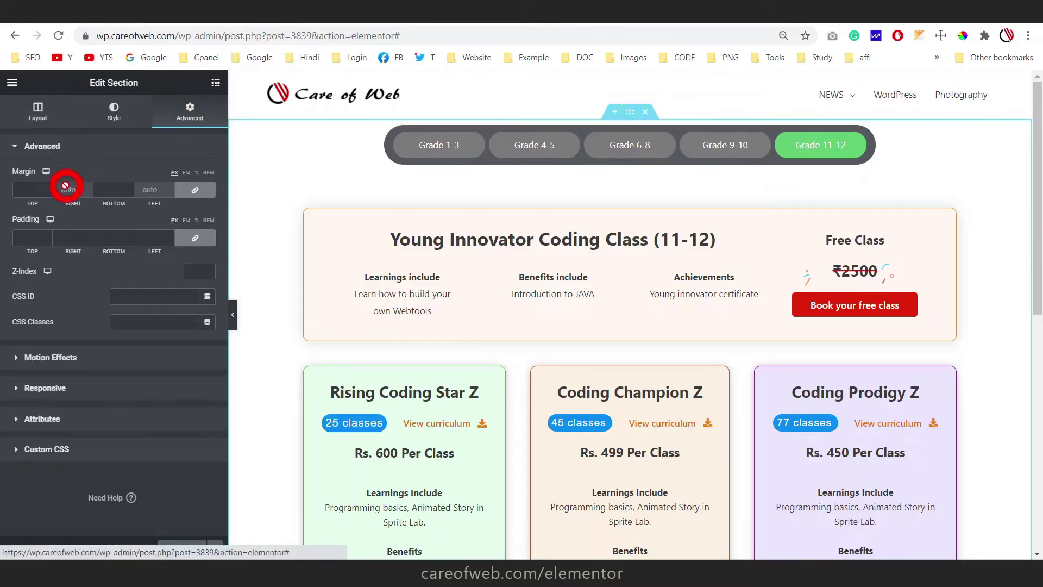
click(31, 189)
text(1)
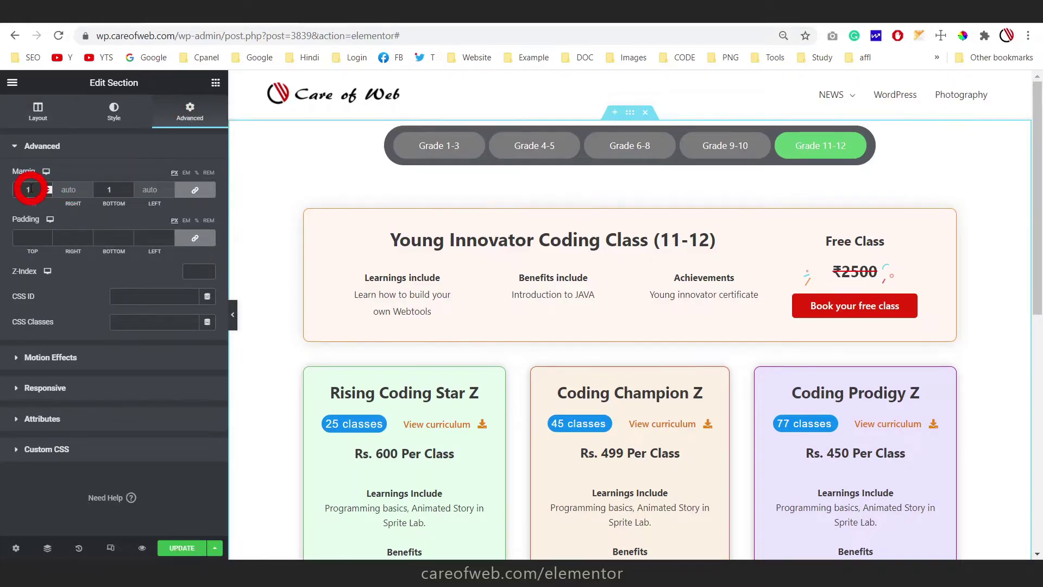
text(52)
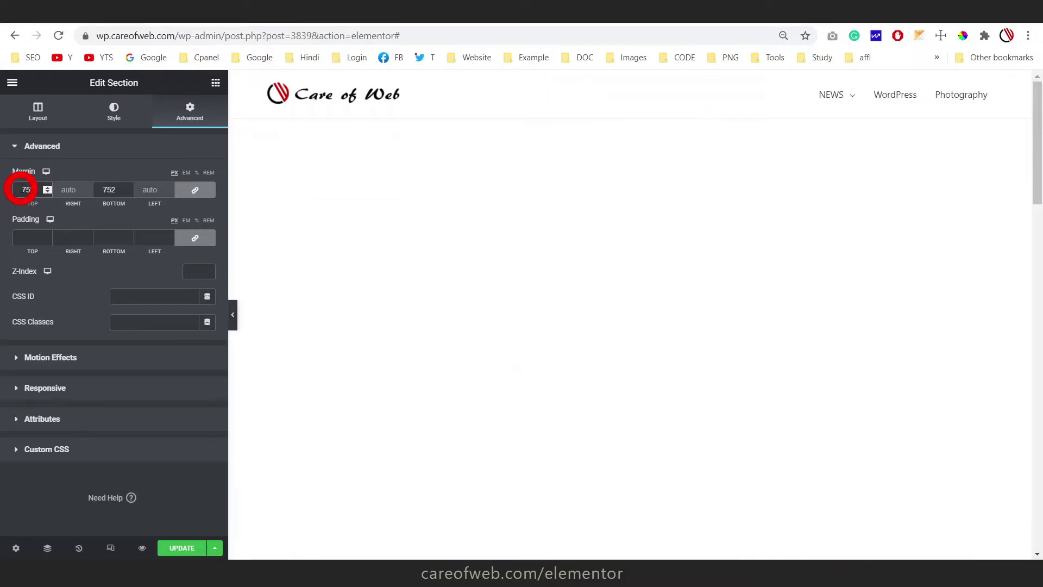
key(BackSpace)
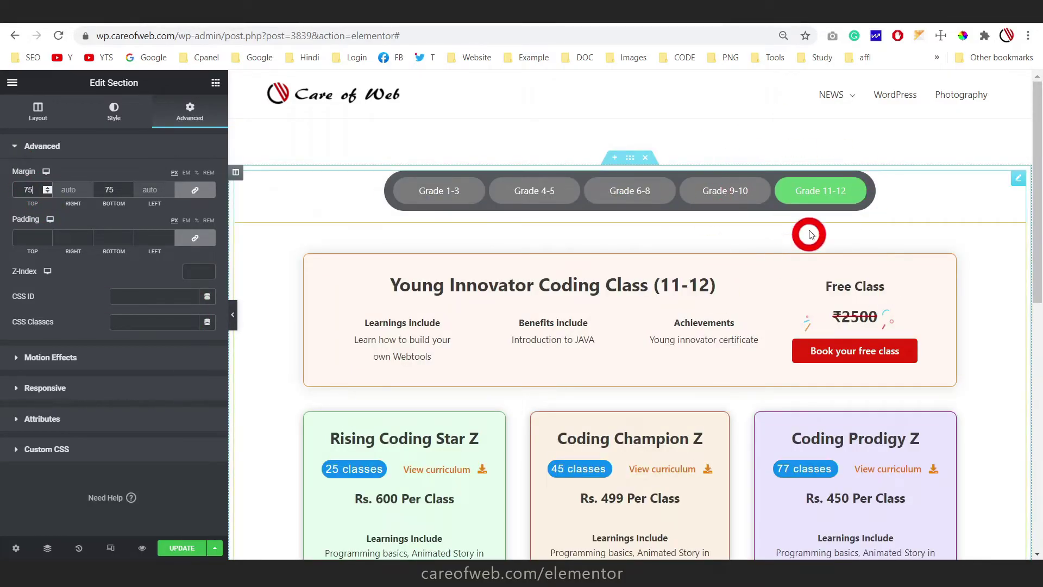
click(577, 24)
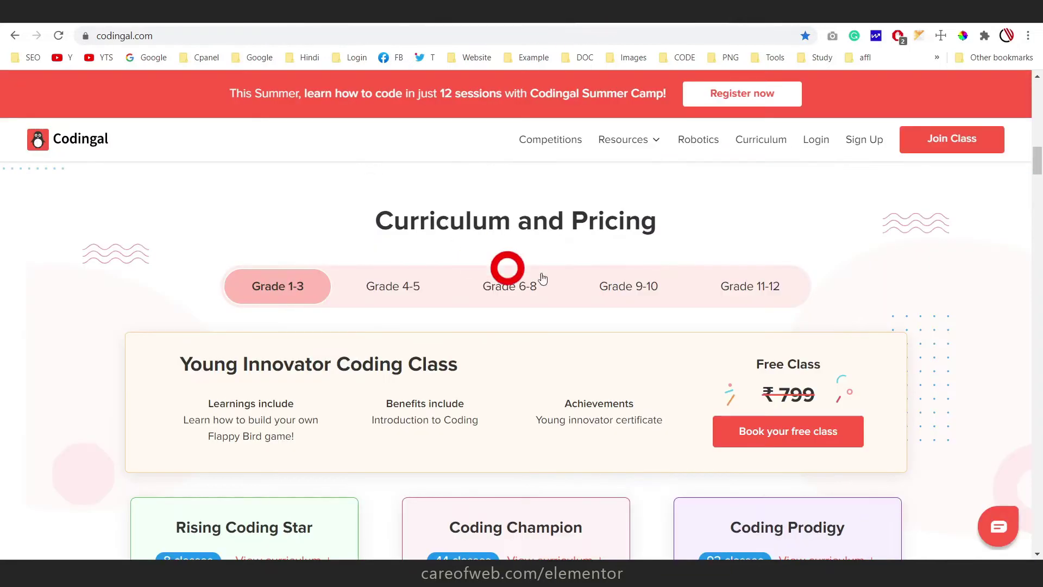
click(261, 23)
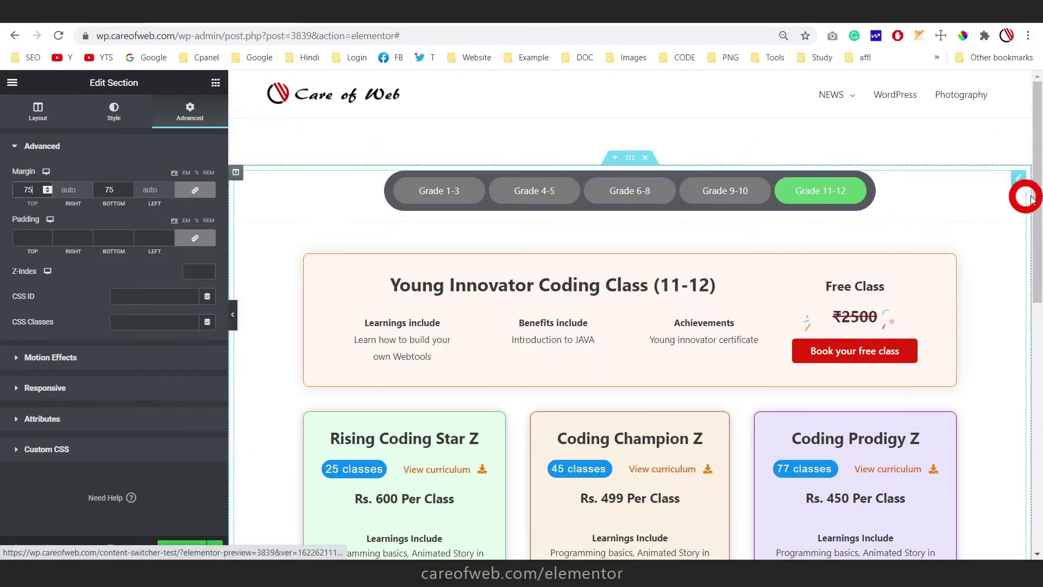
- Try left and right switch alignment in the switcher's display settings, restore center alignment and test the space above the content
click(1015, 181)
click(26, 418)
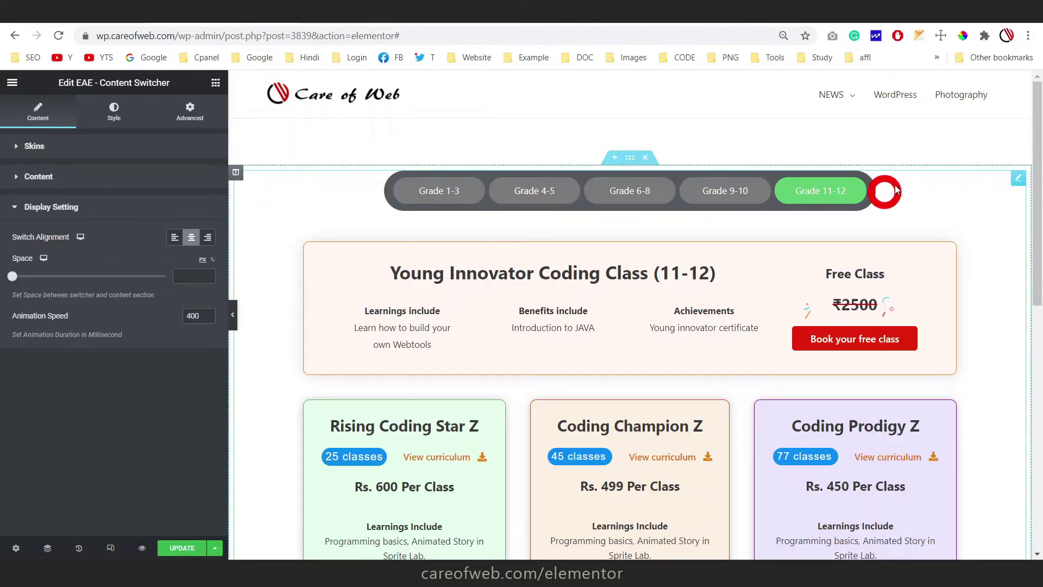
click(175, 240)
click(207, 239)
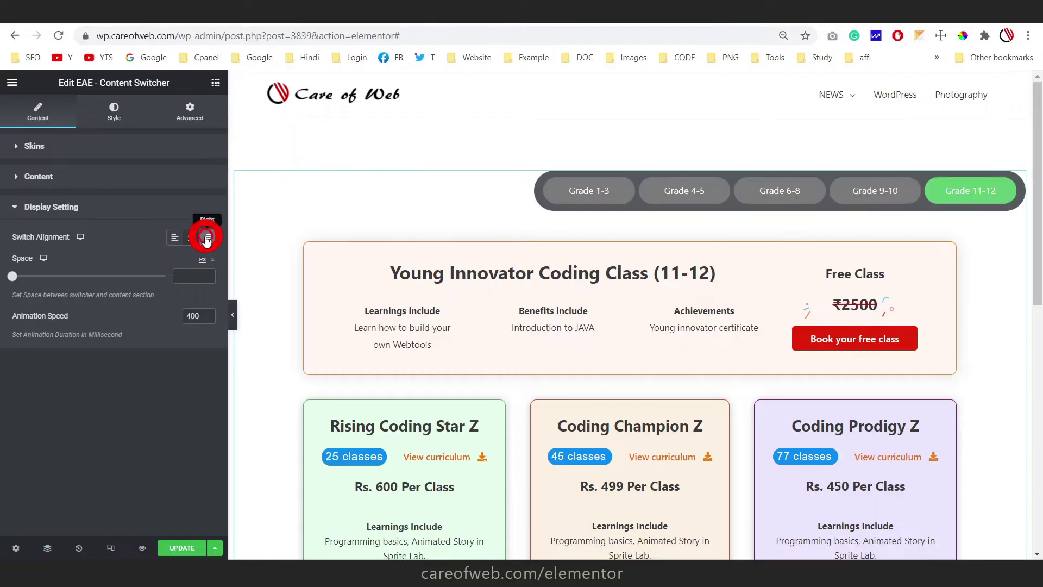
click(190, 239)
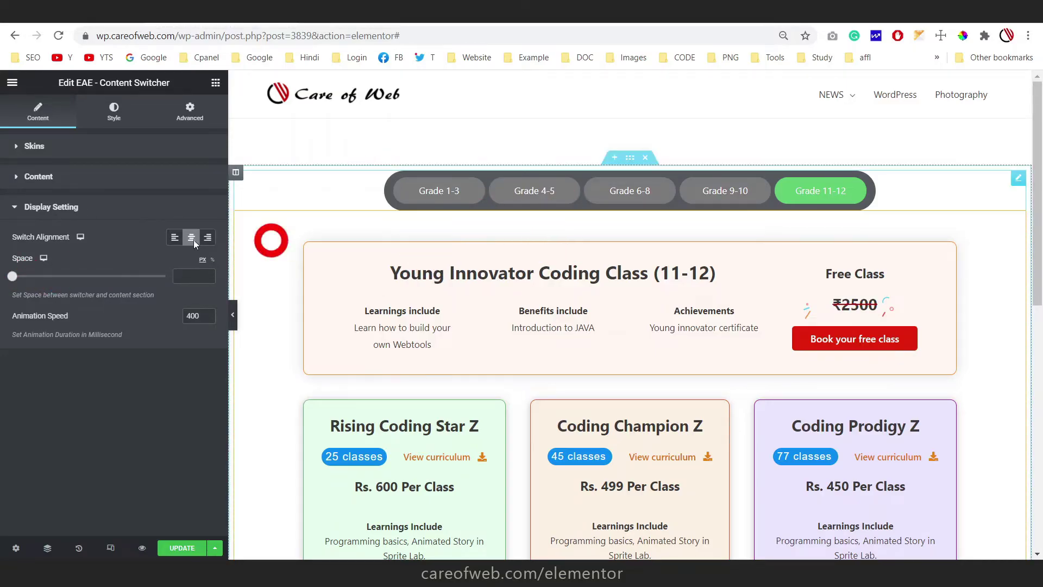
mouse_move(13, 278)
mouse_down()
mouse_move(97, 277)
mouse_move(3, 286)
mouse_up()
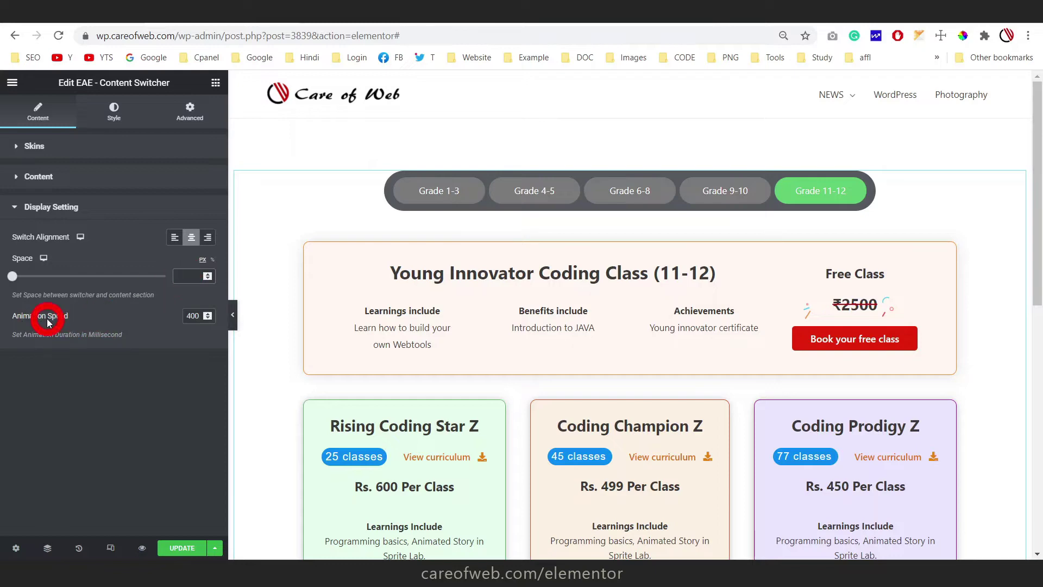
- Set the switcher's animation speed to 100 milliseconds and test the transitions between the grade tabs
click(617, 193)
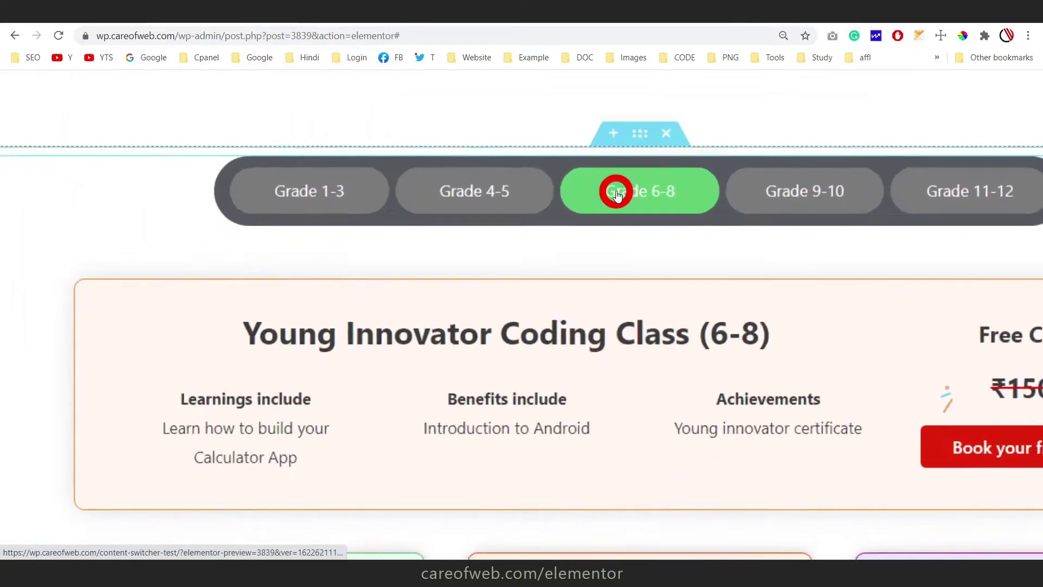
click(714, 192)
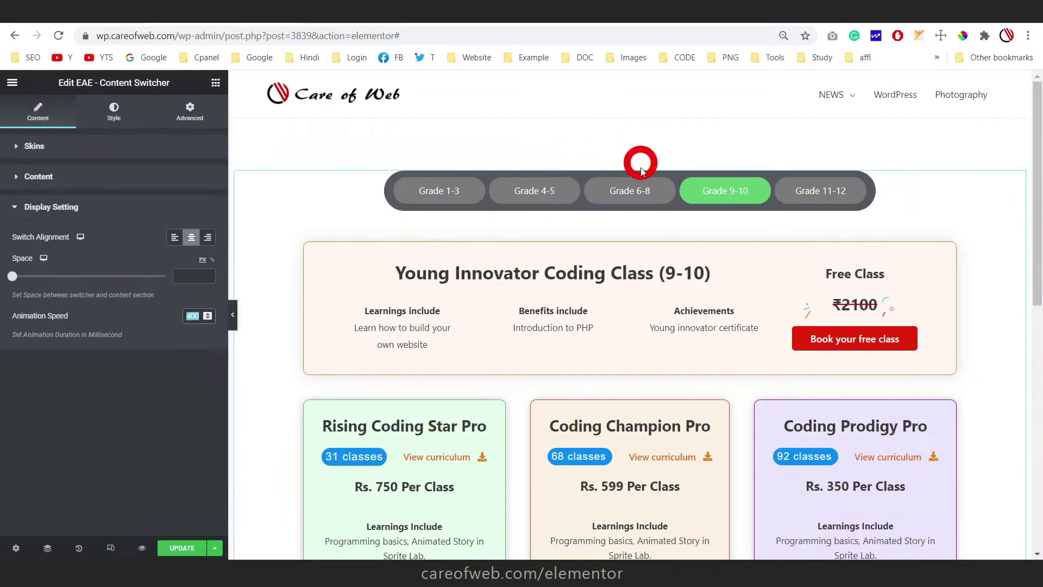
click(642, 190)
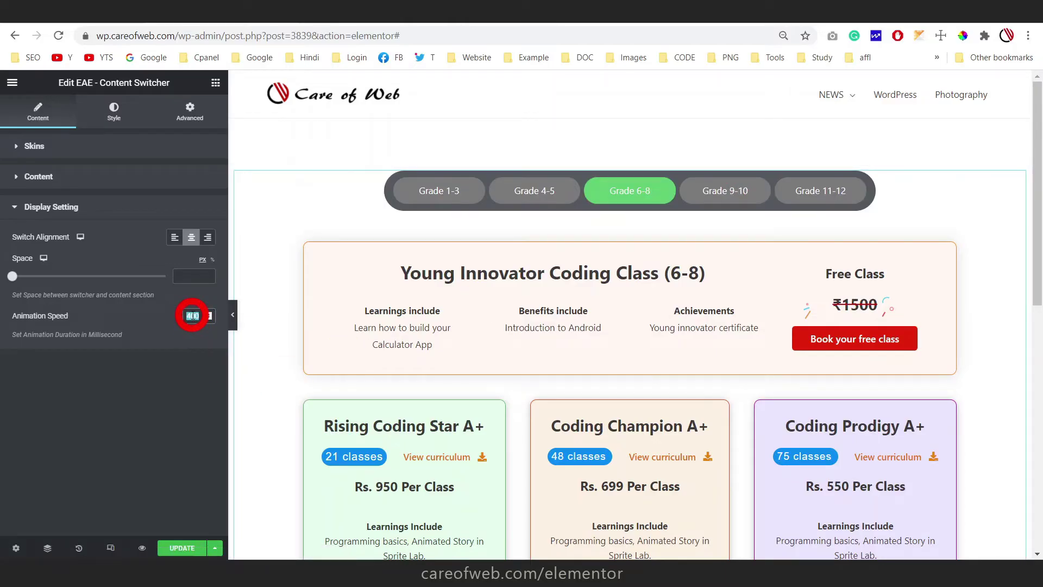
click(629, 191)
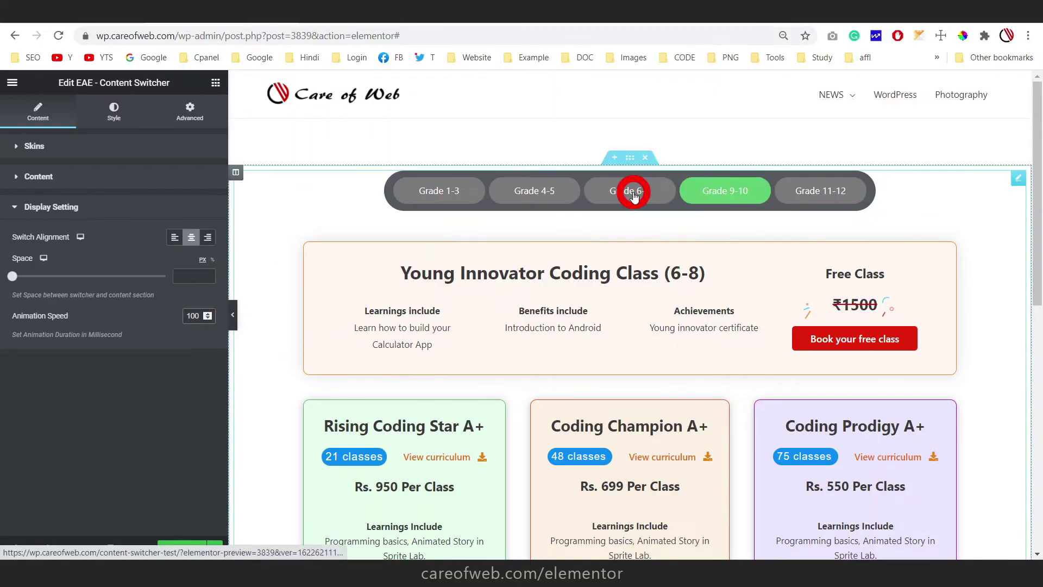
click(554, 190)
click(601, 190)
click(716, 191)
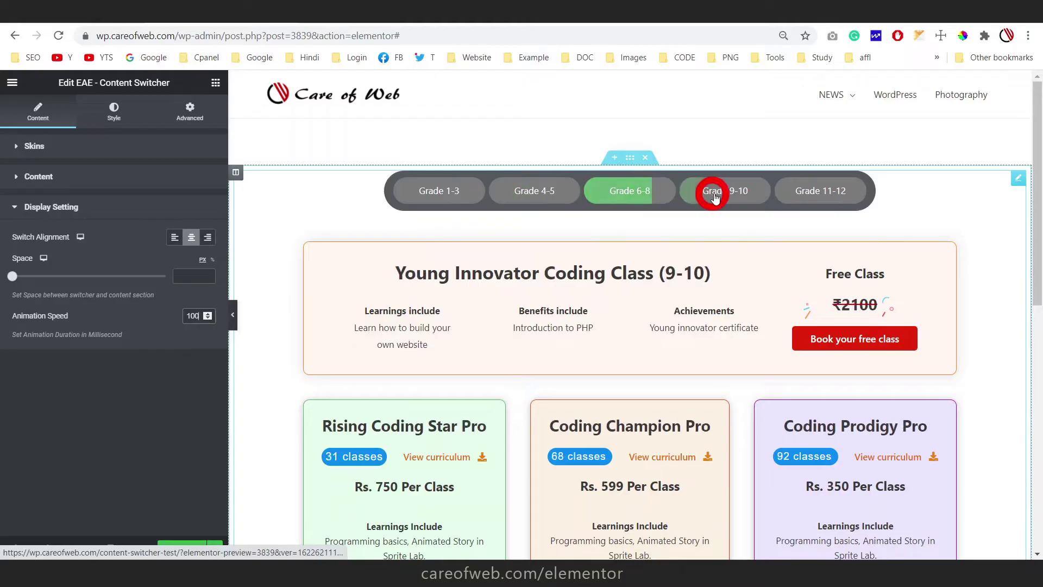
click(825, 191)
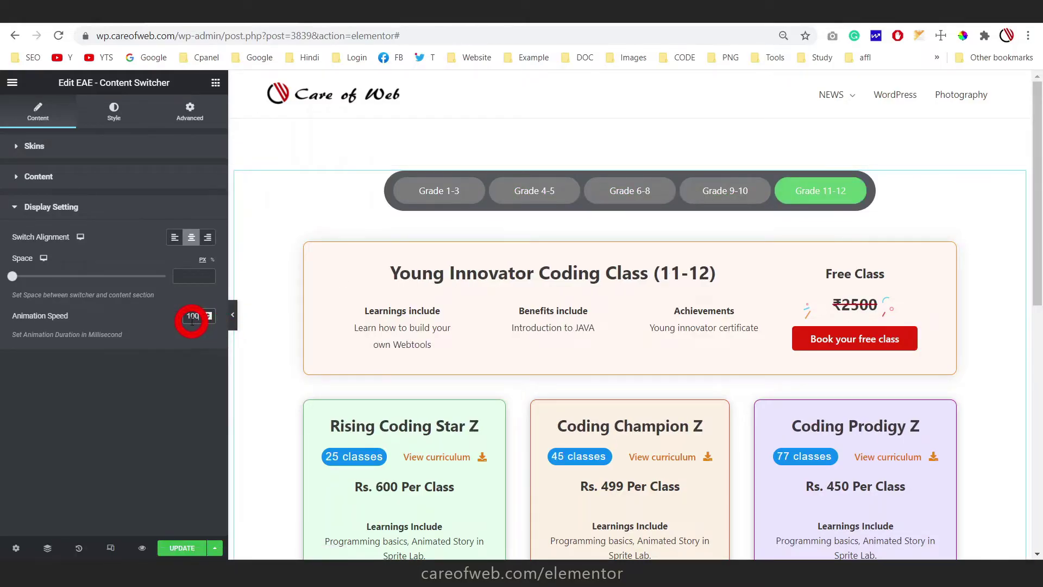
- Set the switch labels' typography to Roboto, size 16 px and weight 500
click(114, 110)
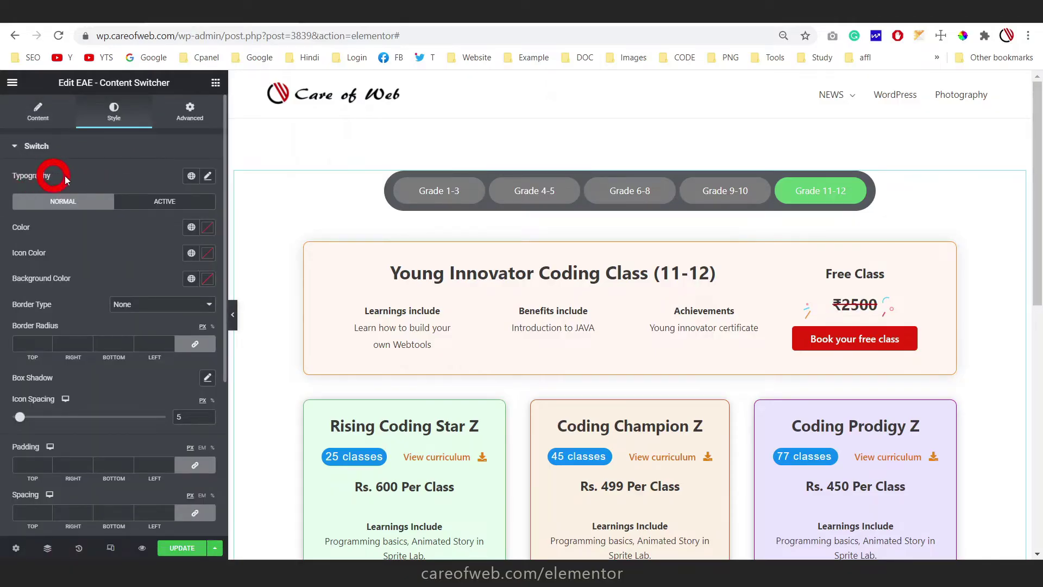
click(207, 178)
click(192, 235)
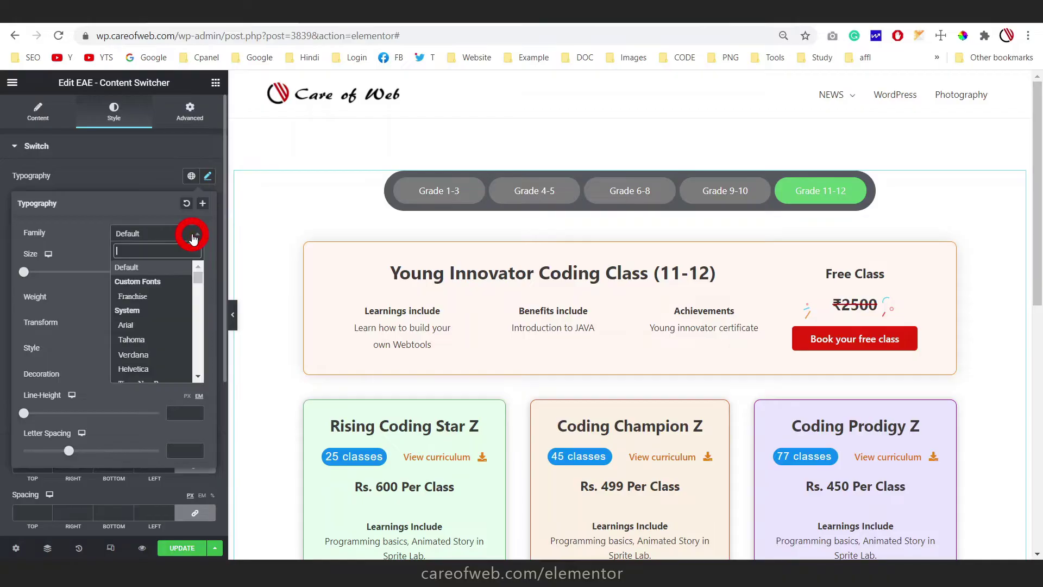
click(158, 304)
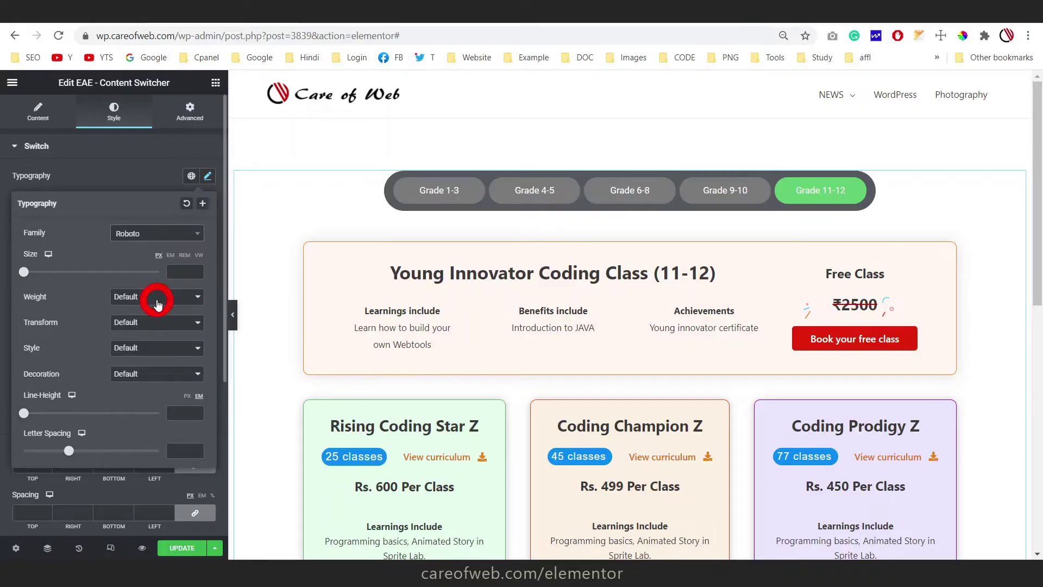
click(177, 272)
text(16)
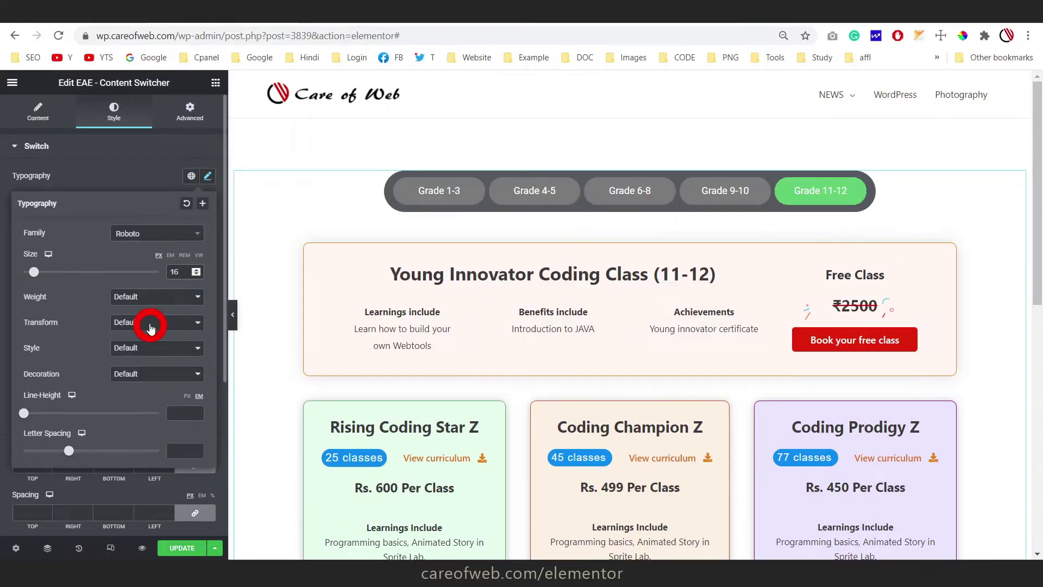
click(160, 304)
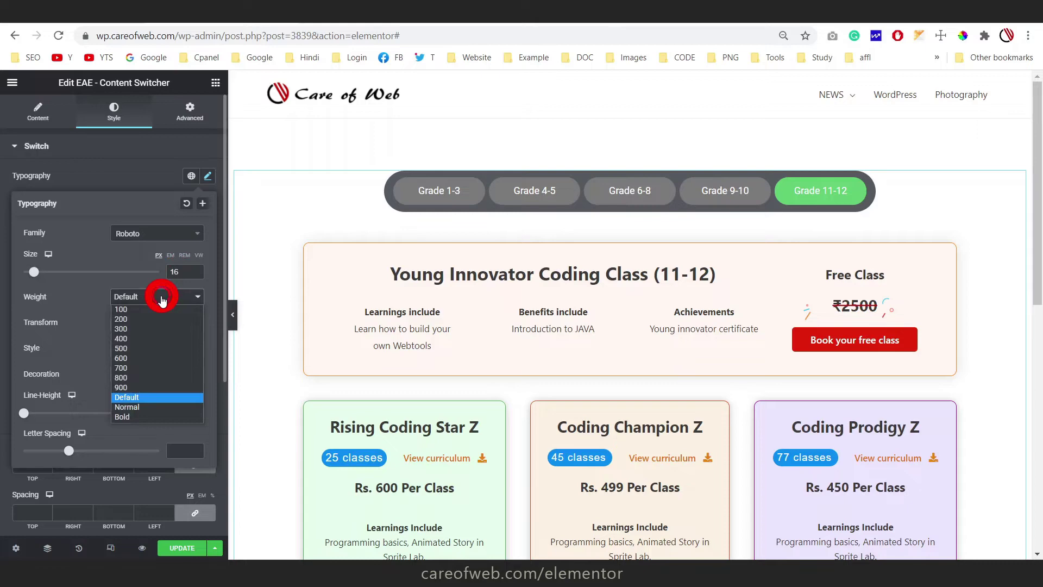
click(147, 350)
click(118, 179)
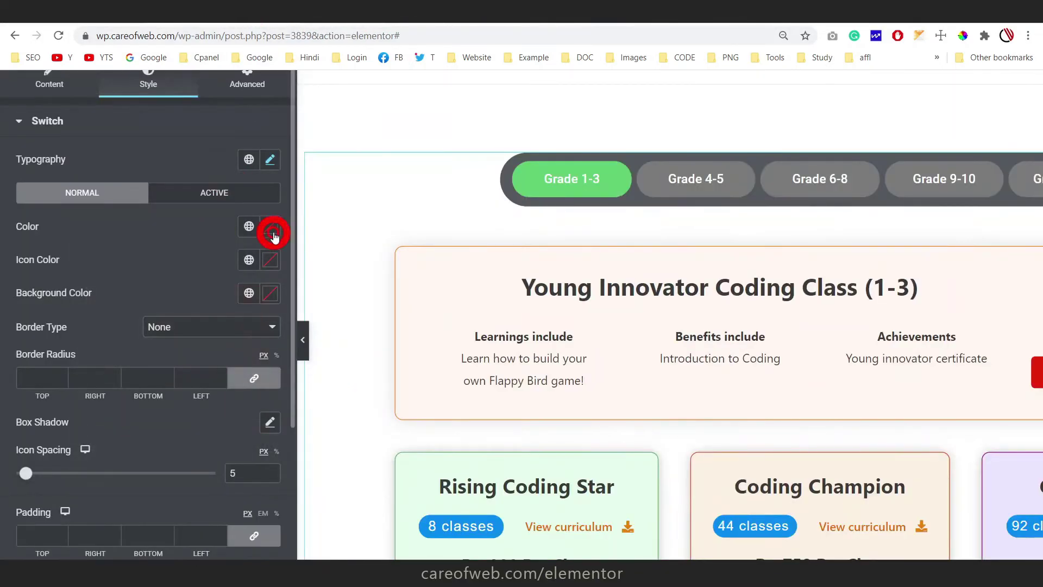
- Set the switch labels' normal text color to black
click(270, 226)
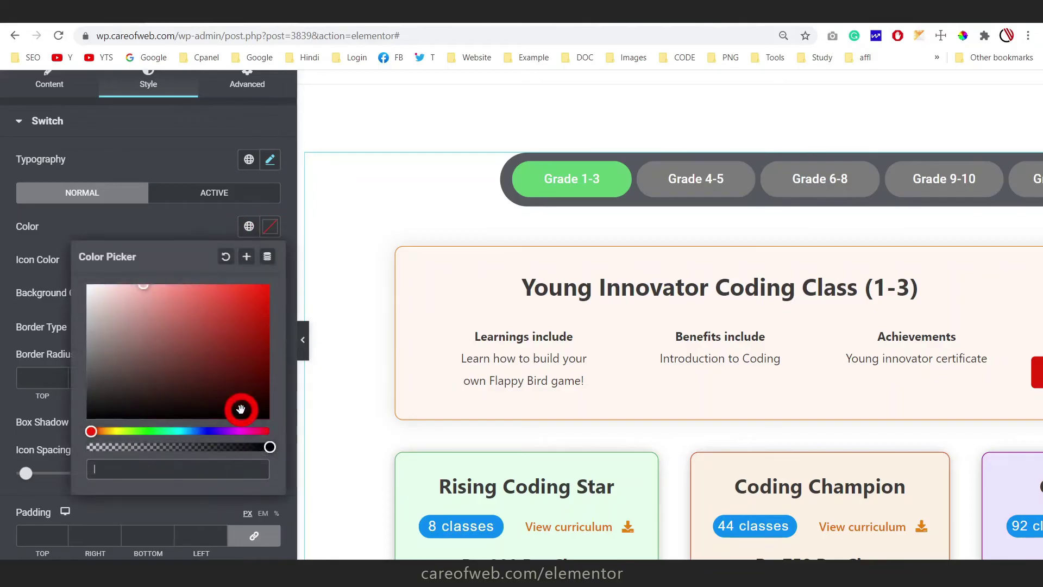
click(262, 416)
click(171, 224)
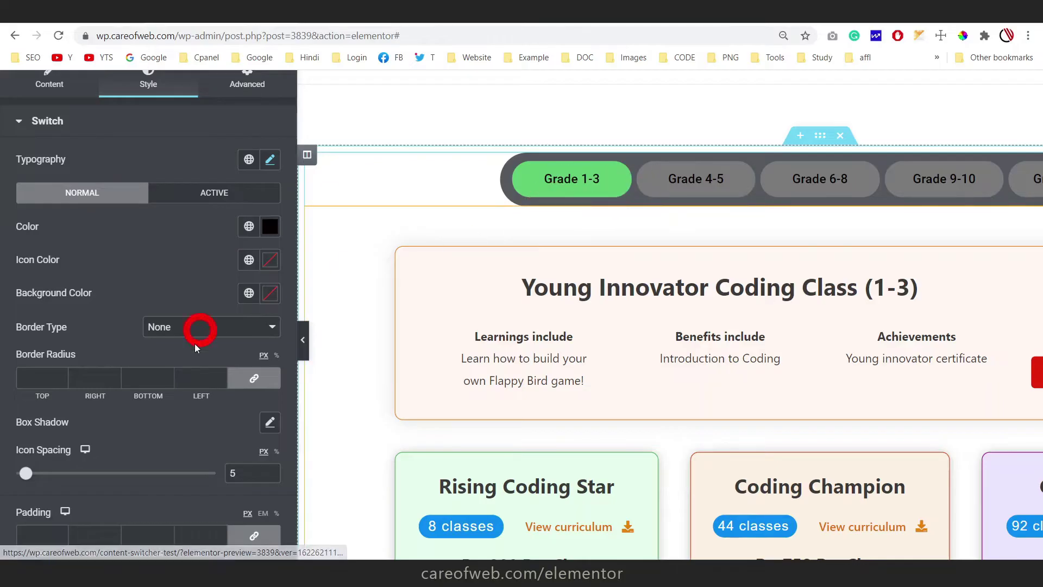
- Sample the selected grade tab's pink background on the Codingal page with the ColorPick eyedropper for the switch background
click(270, 294)
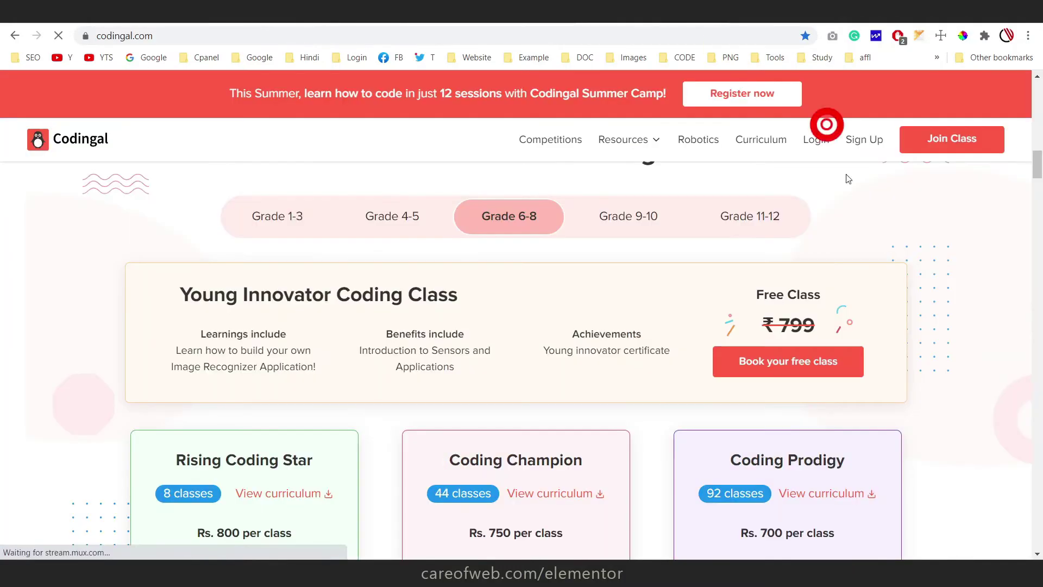
click(964, 36)
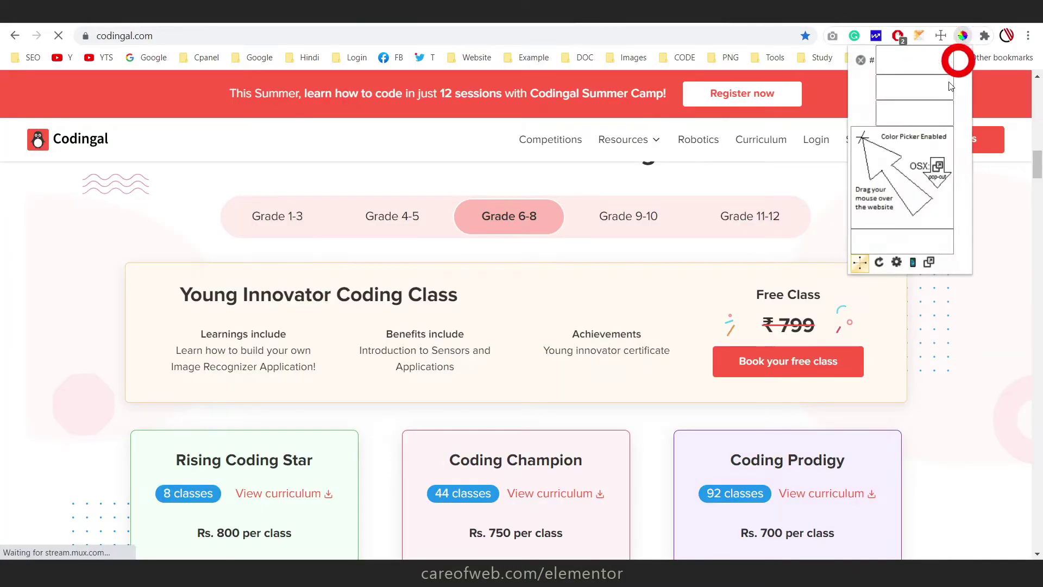
click(547, 215)
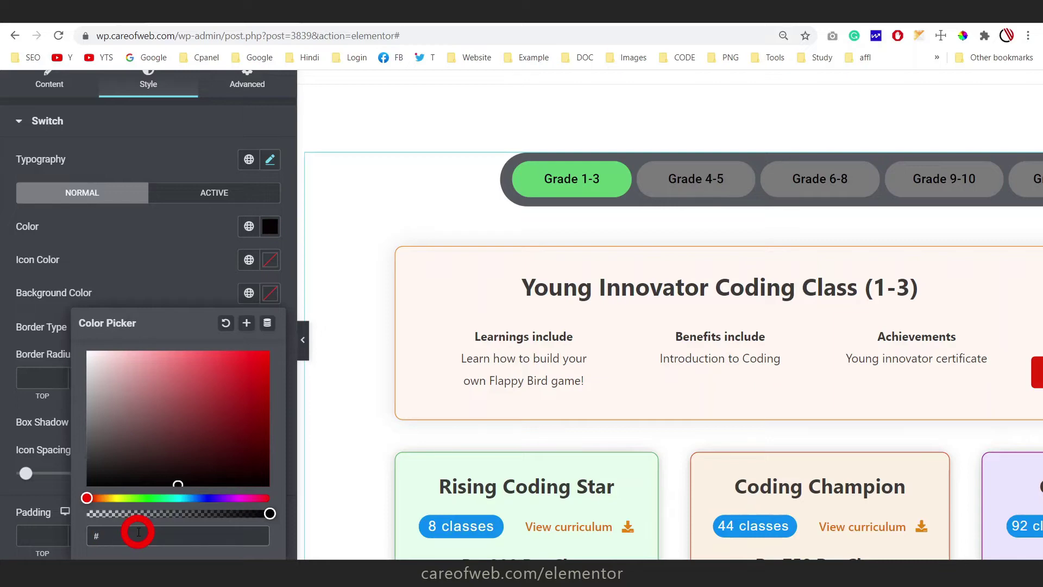
- Try #FFBAB0 as the switch's normal background color, recheck the Codingal tabs and clear that color again
text(FFBAB0)
click(171, 239)
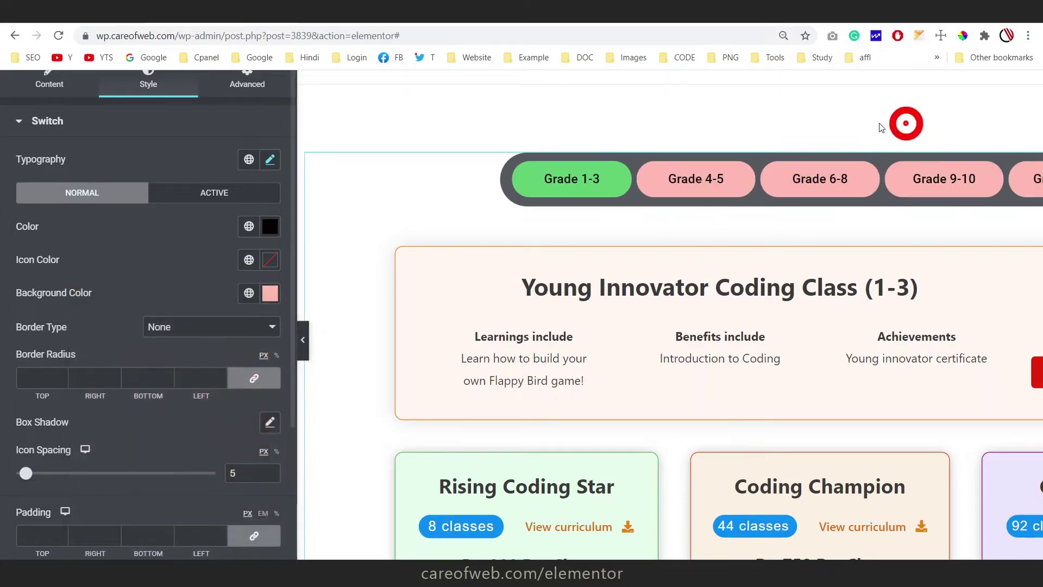
click(650, 27)
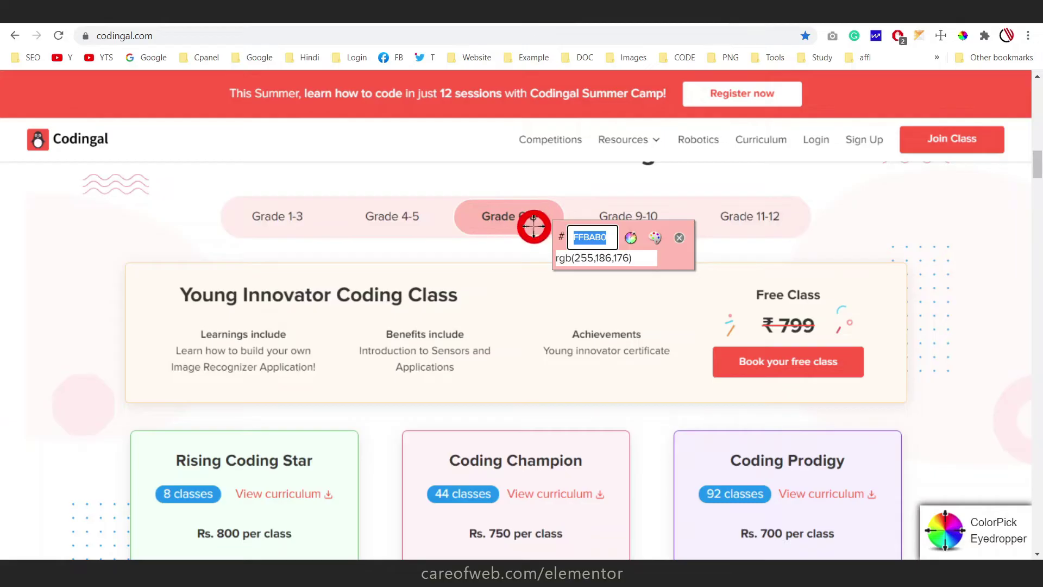
click(226, 21)
click(270, 297)
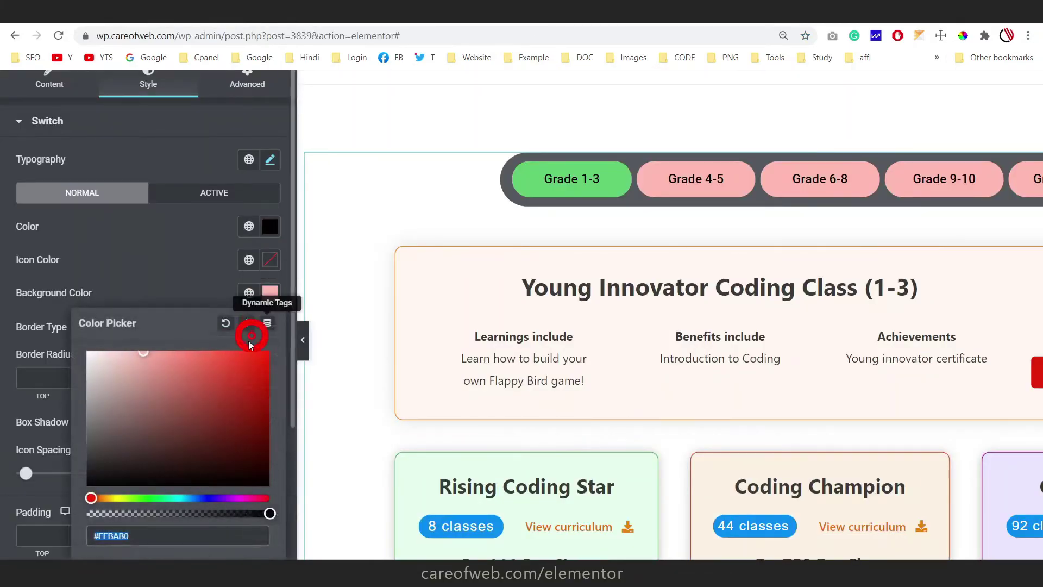
click(225, 322)
- Set the switch's active background color to #FFBAB0
click(209, 193)
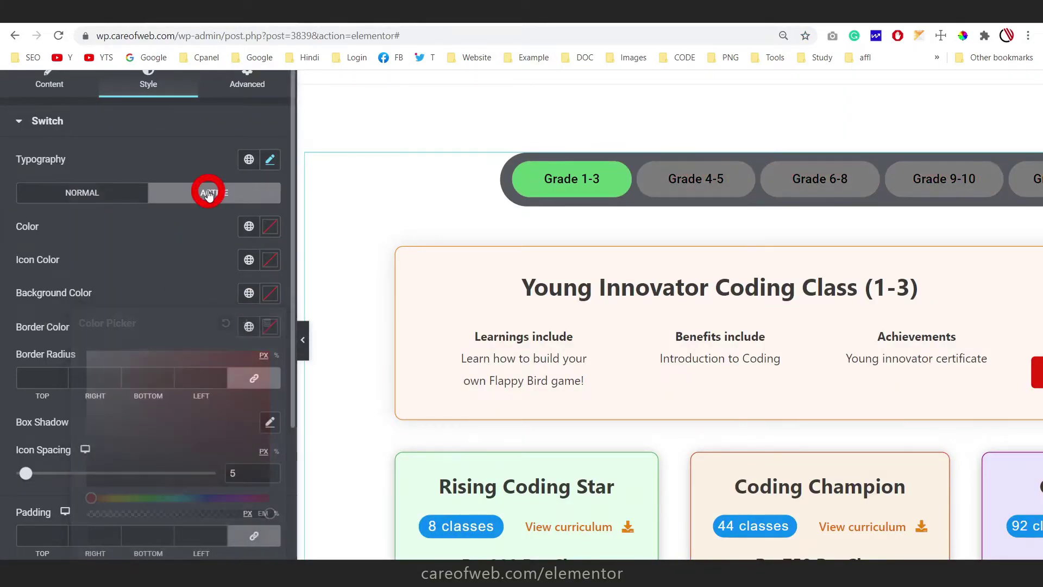
click(269, 296)
click(157, 536)
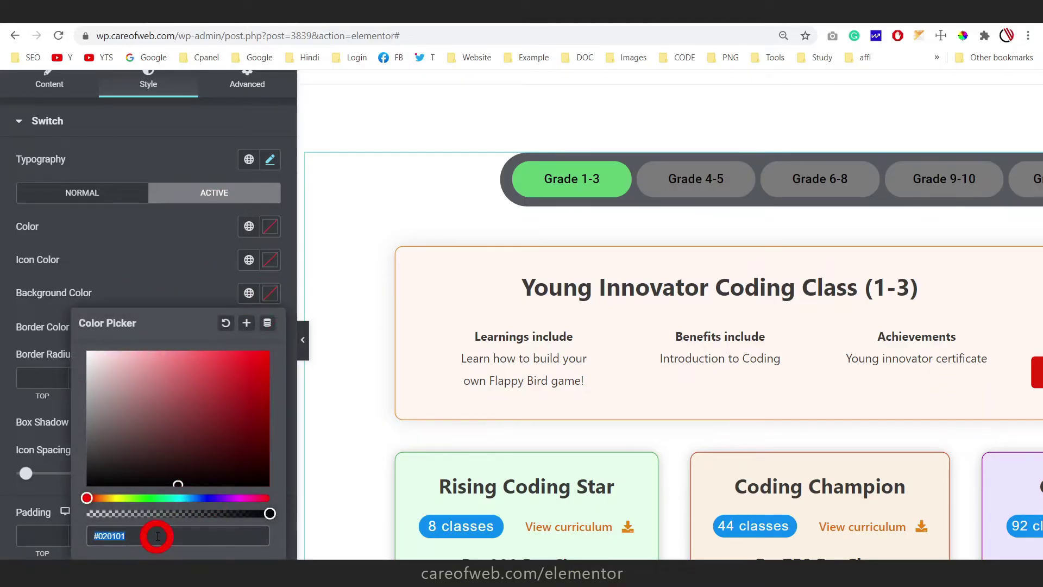
text(FFBAB0)
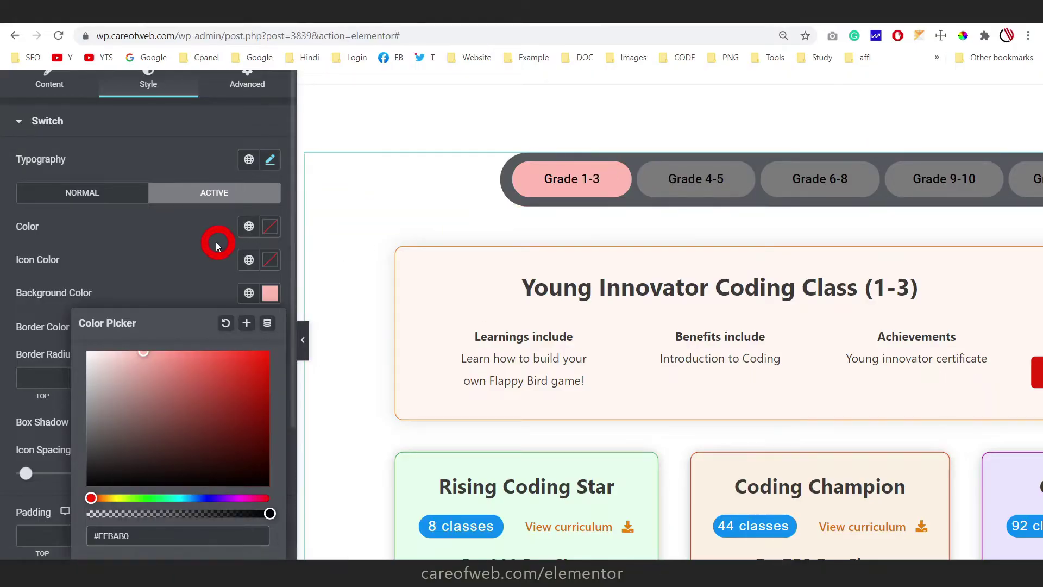
click(177, 242)
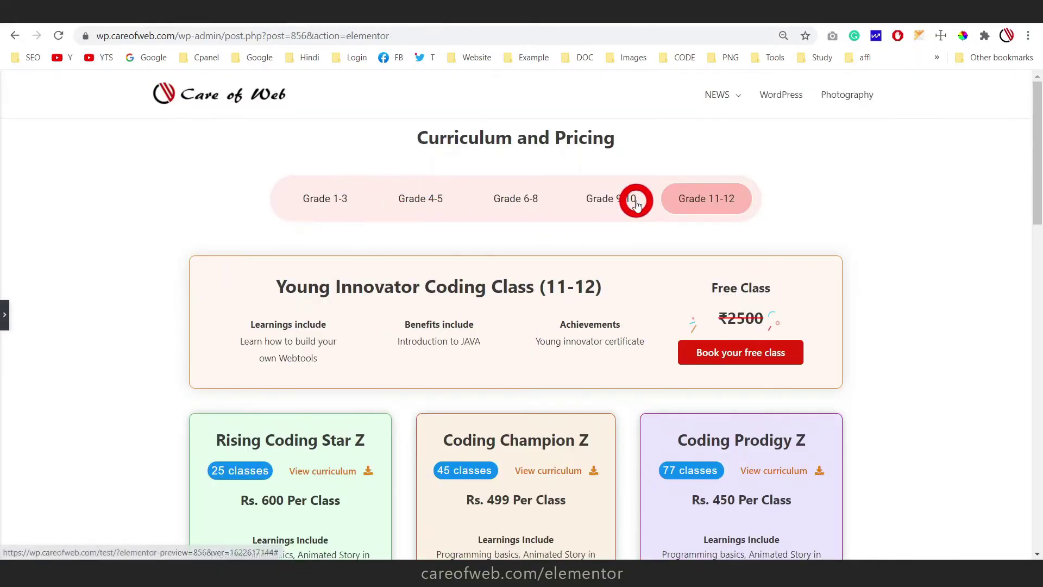
- Preview the Grade 9-10, Grade 6-8 and Grade 1-3 tabs in the finished reference switcher
click(619, 199)
click(508, 197)
click(325, 198)
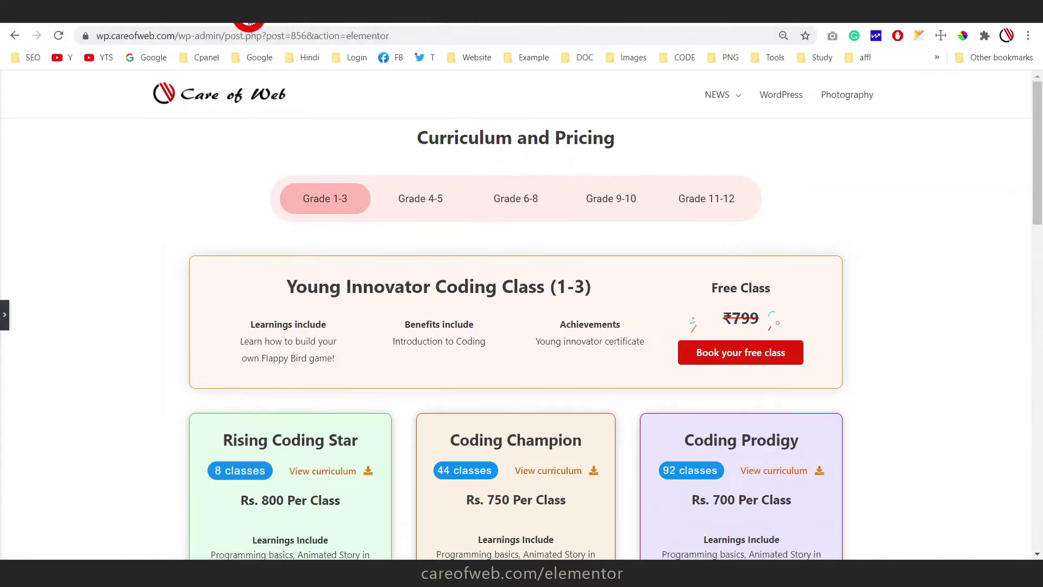
- Make the switch's normal background color fully transparent in the content-switcher test page
click(248, 21)
click(124, 194)
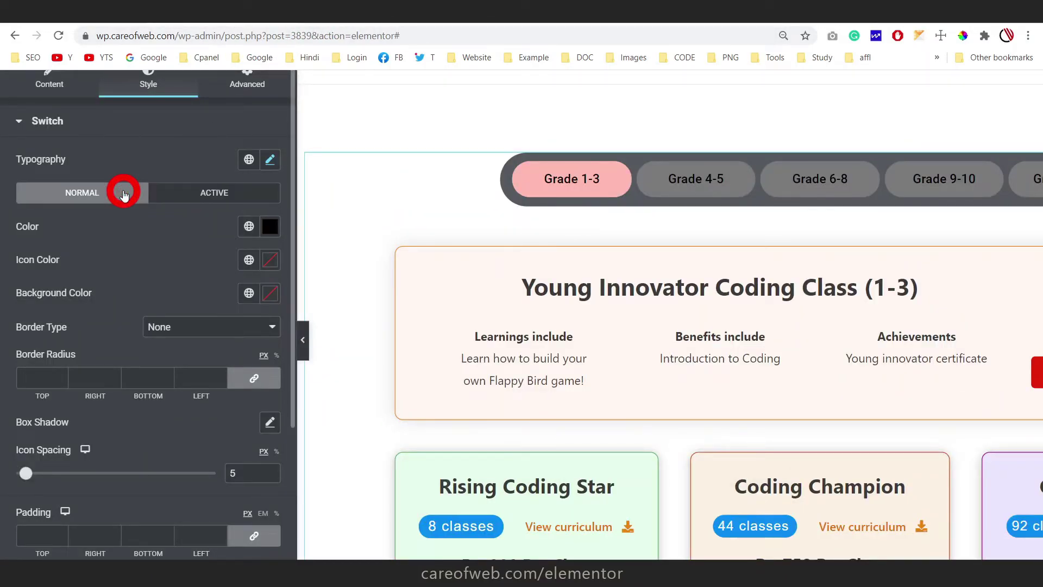
click(197, 265)
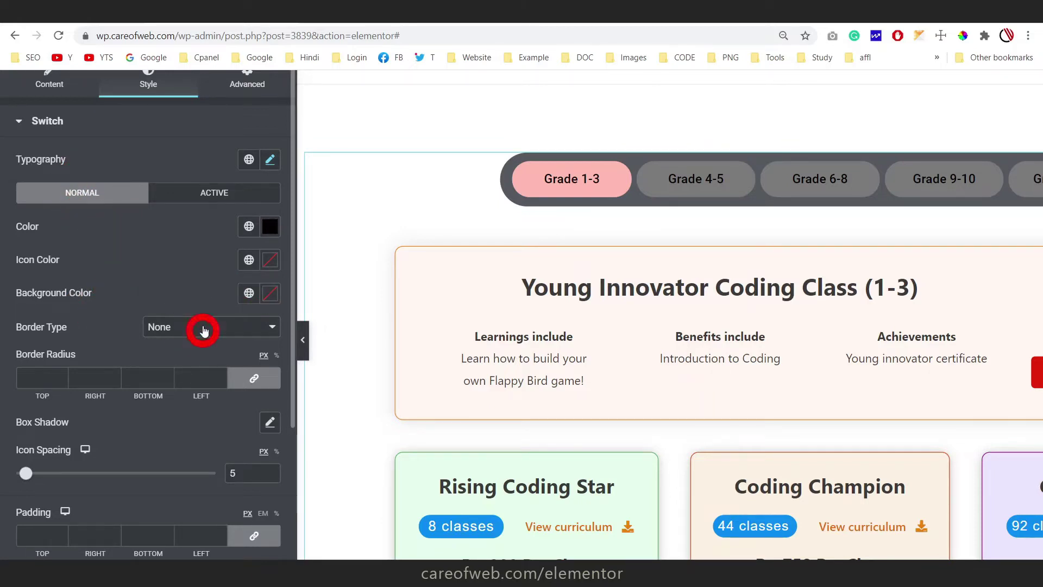
click(271, 293)
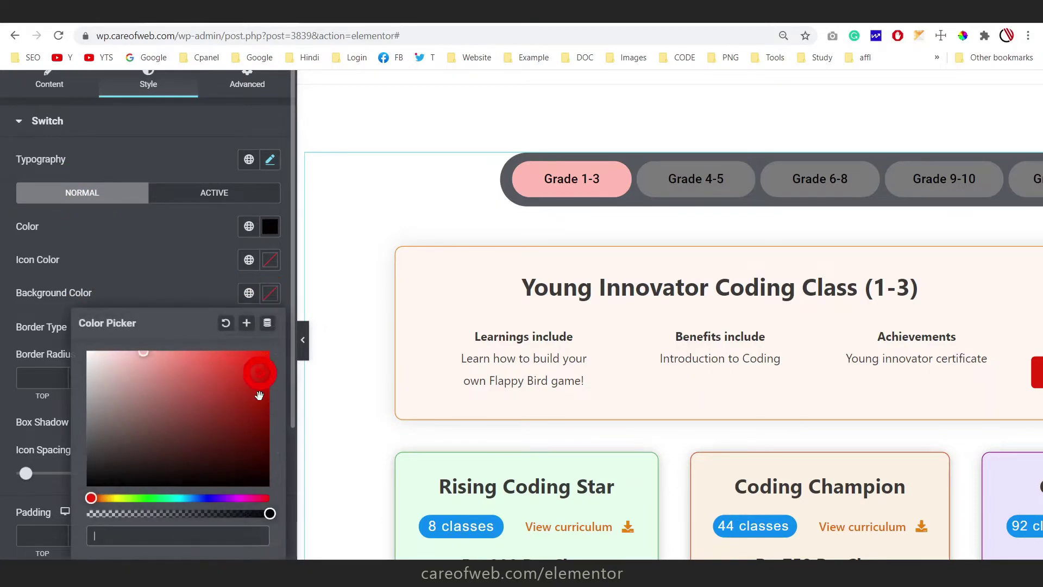
drag(270, 514, 87, 513)
click(181, 257)
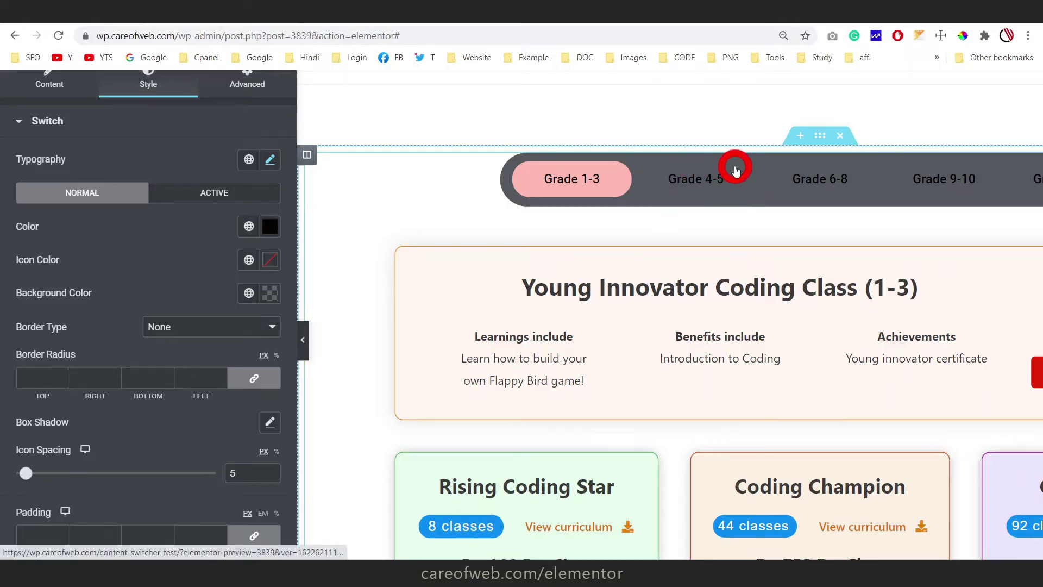
key(ctrl+0)
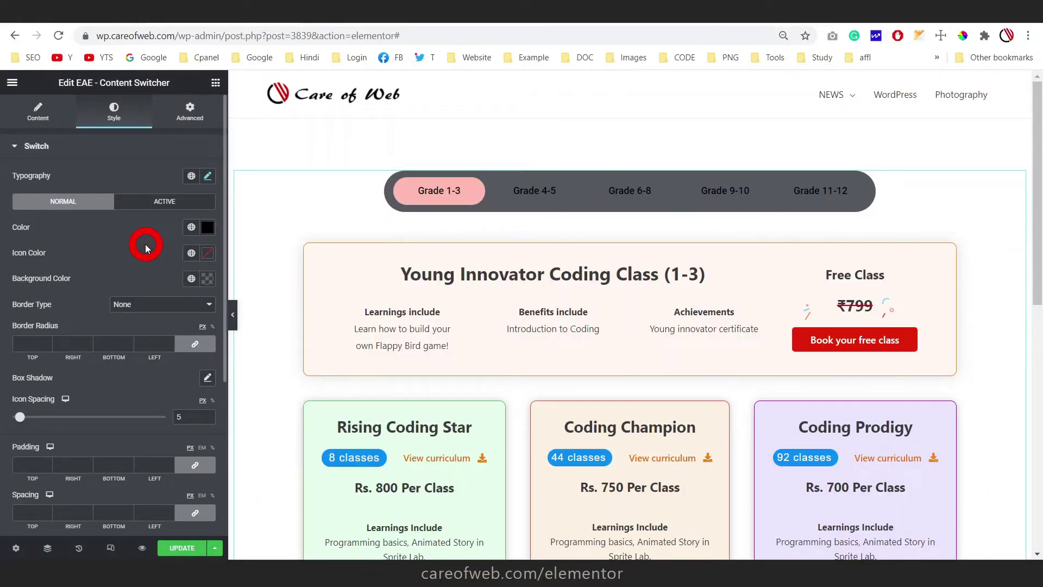
- Sample the light pink bar behind Codingal's grade tabs with the ColorPick eyedropper for the switch box color and copy its hex code
scroll(145, 247, down, 5)
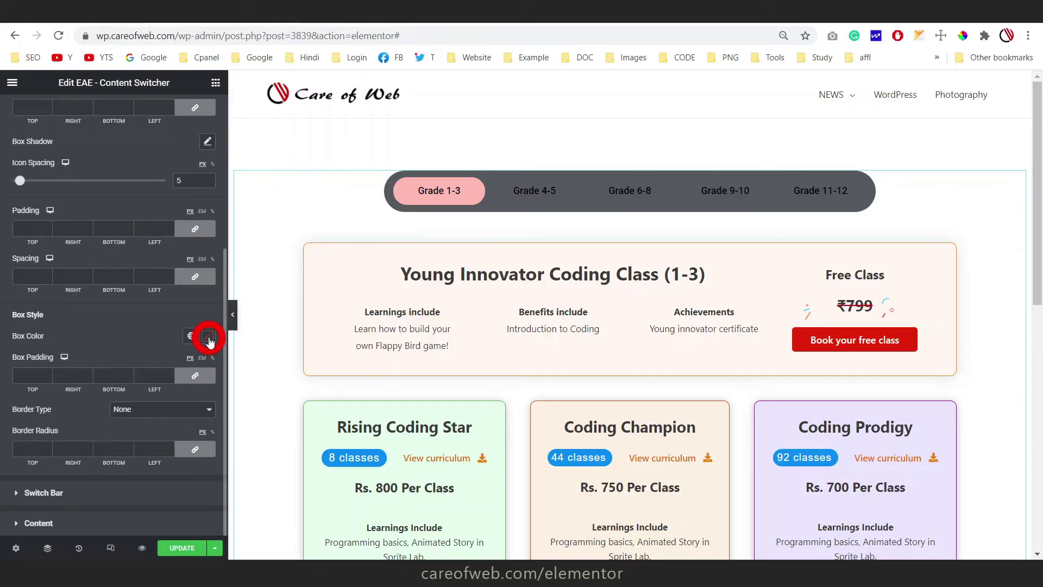
click(210, 338)
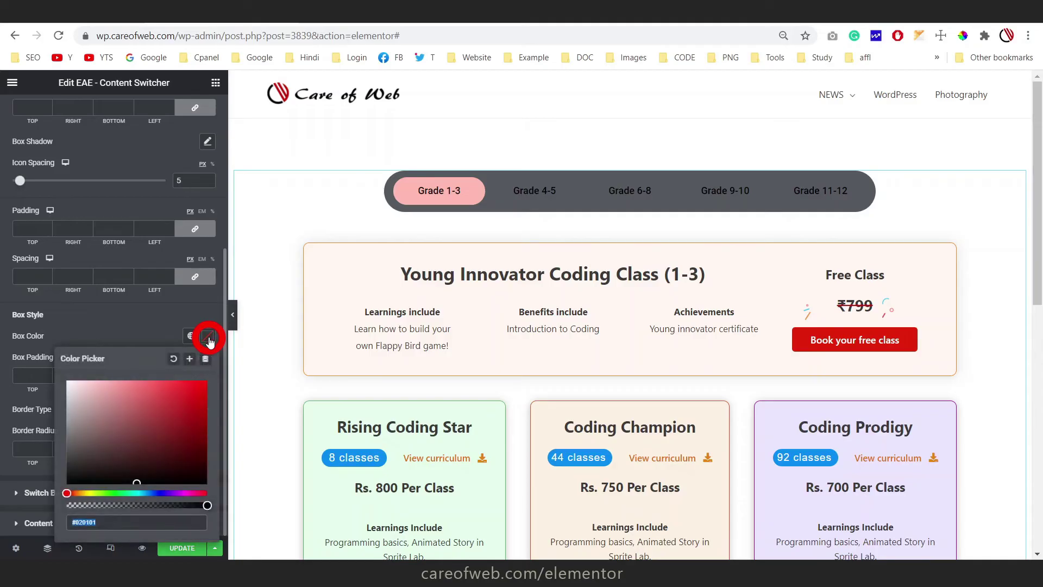
click(664, 11)
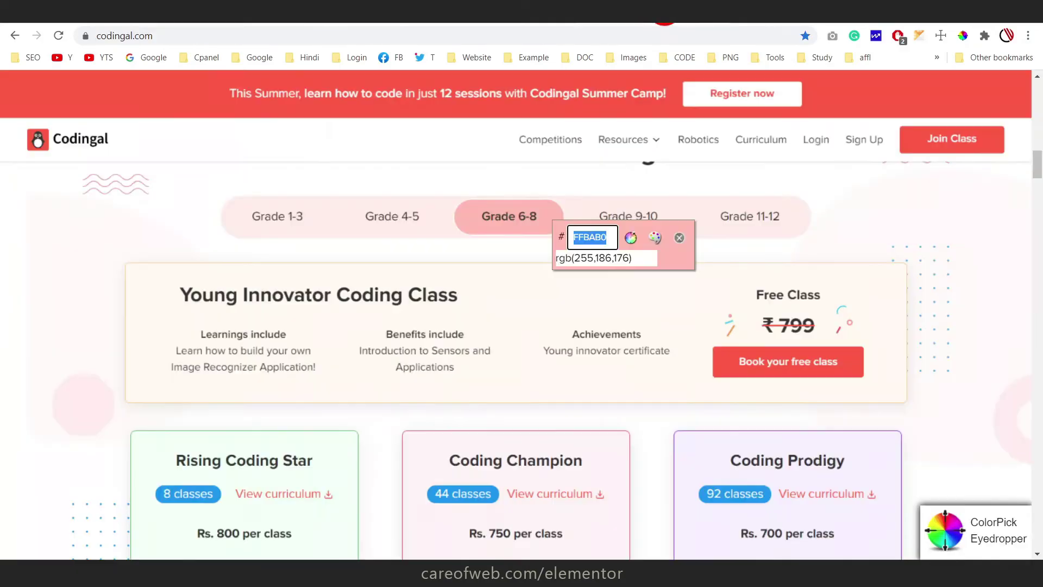
click(705, 211)
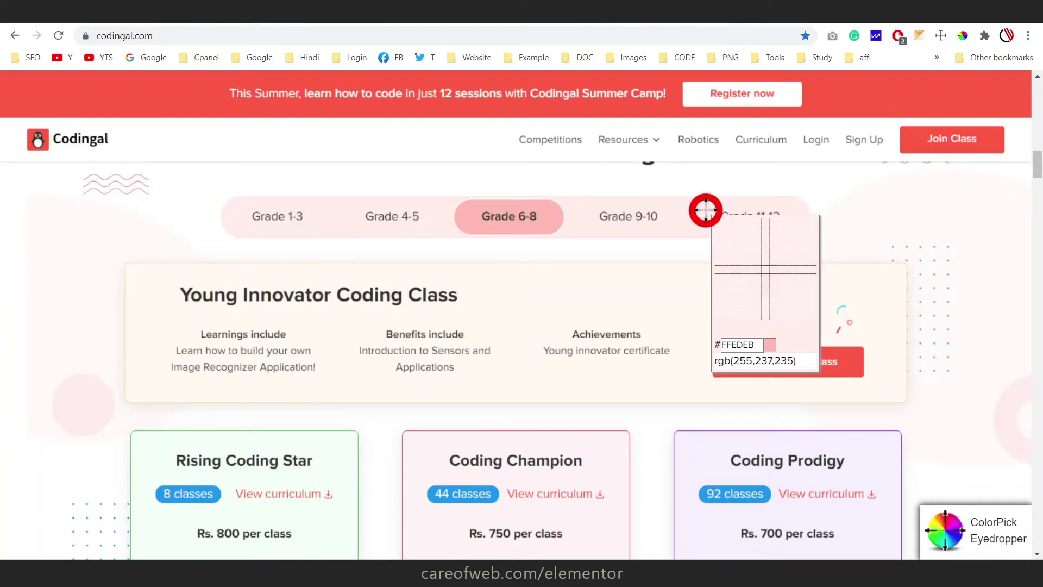
click(697, 211)
key(ctrl+c)
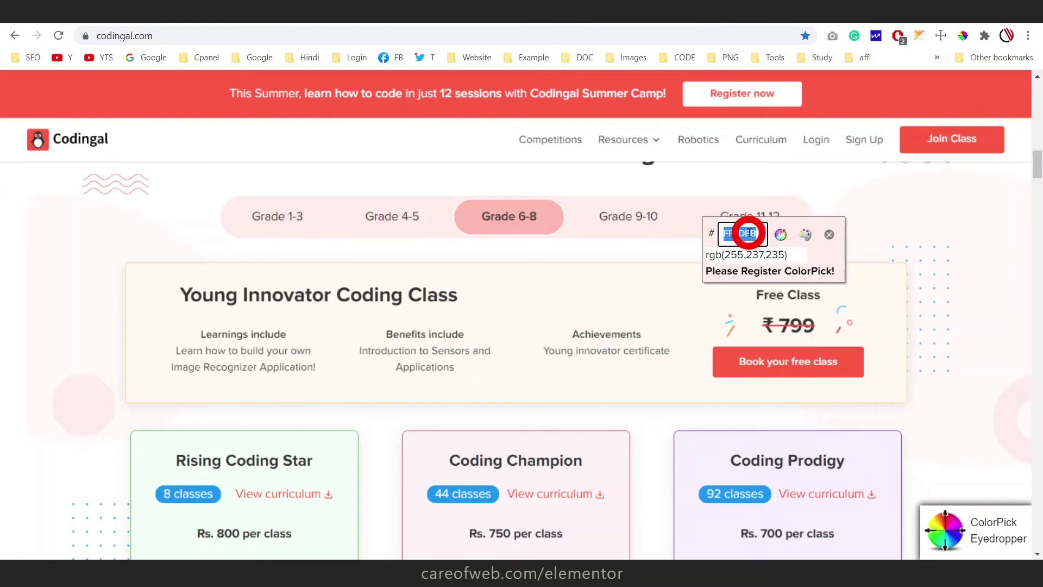
click(716, 254)
- Set the switch's box color to #FFEDEB
click(248, 21)
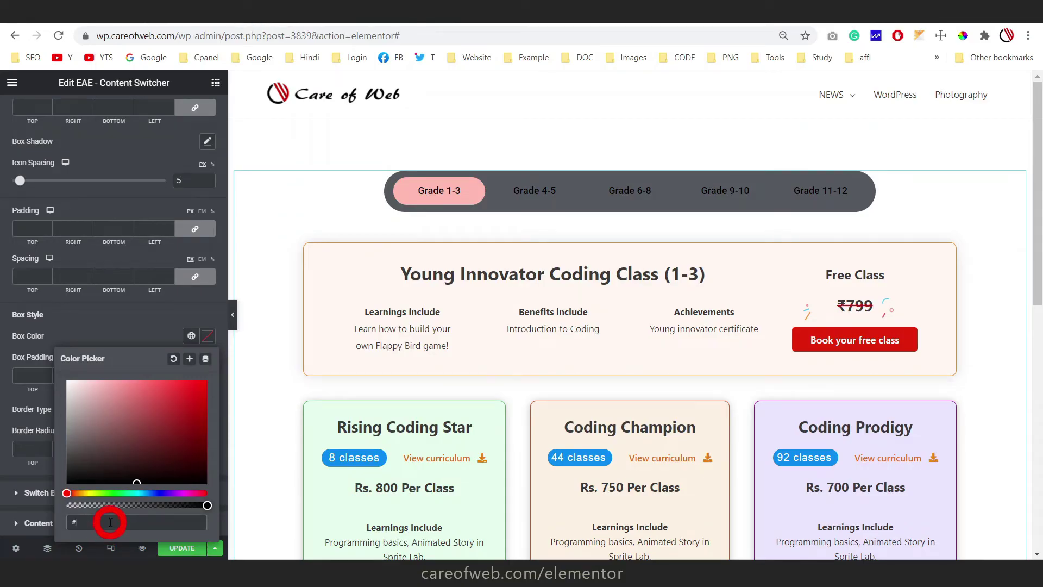
key(ctrl+v)
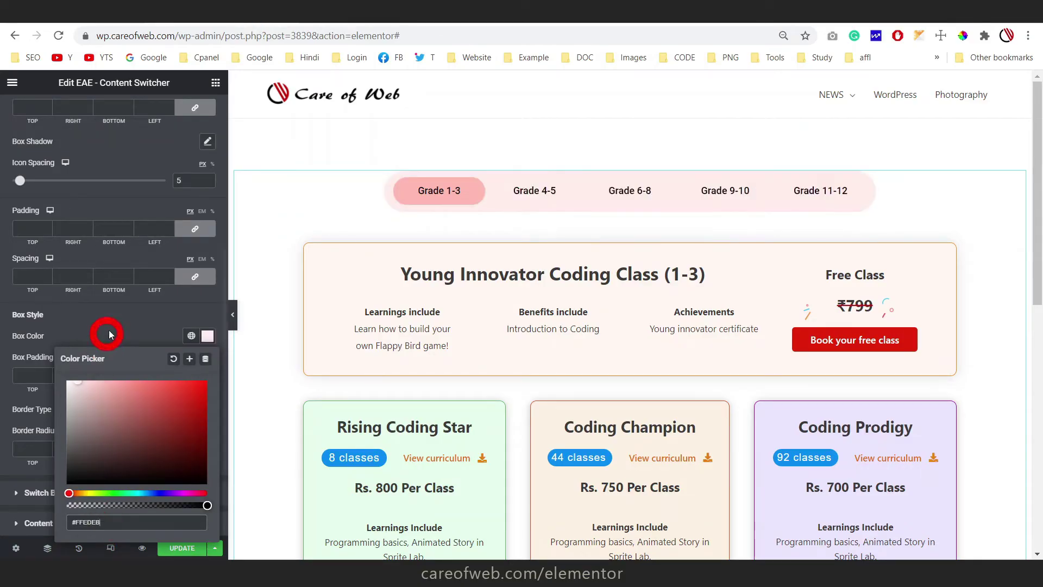
click(117, 318)
- Compare the edges of Codingal's selected grade tab with the Grade 1-3 tab in the switcher
click(108, 11)
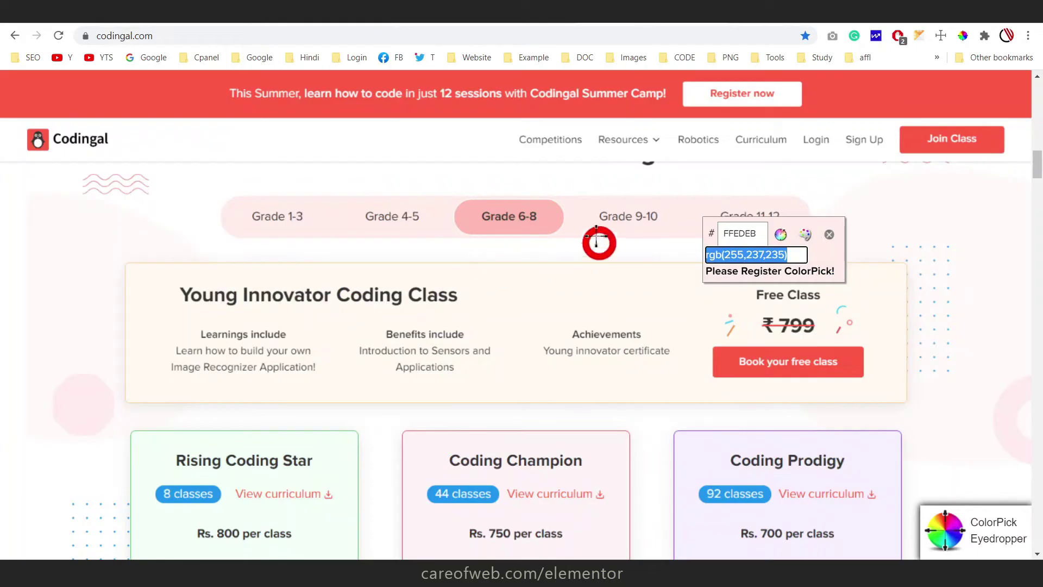
click(233, 14)
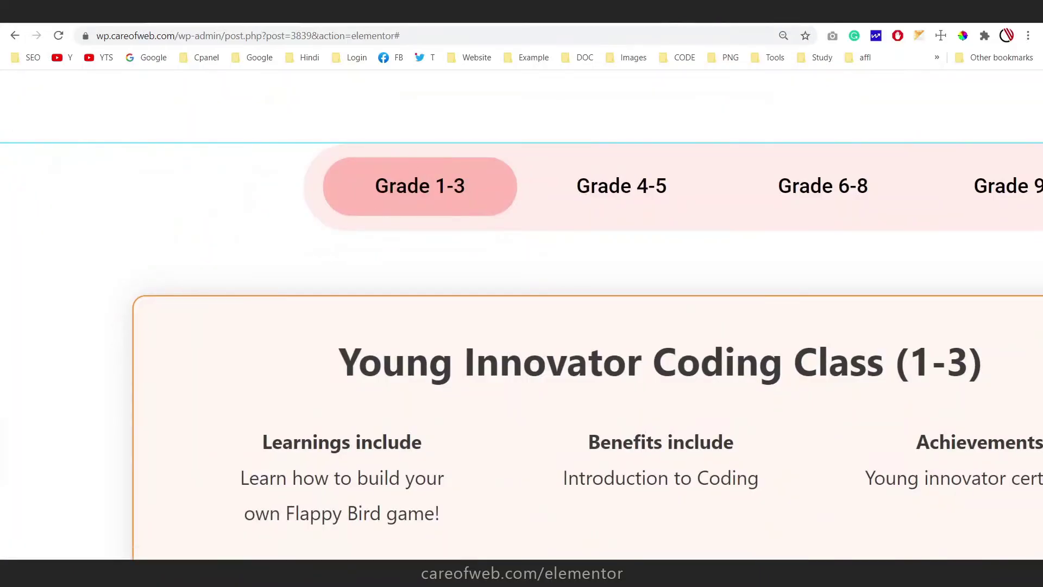
key(ctrl+Tab)
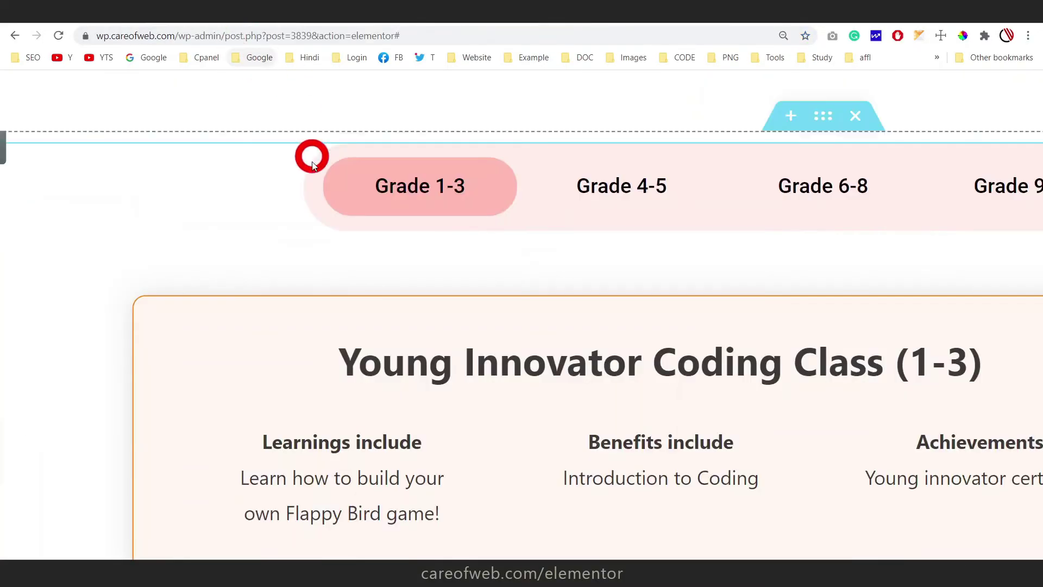
right_click(344, 163)
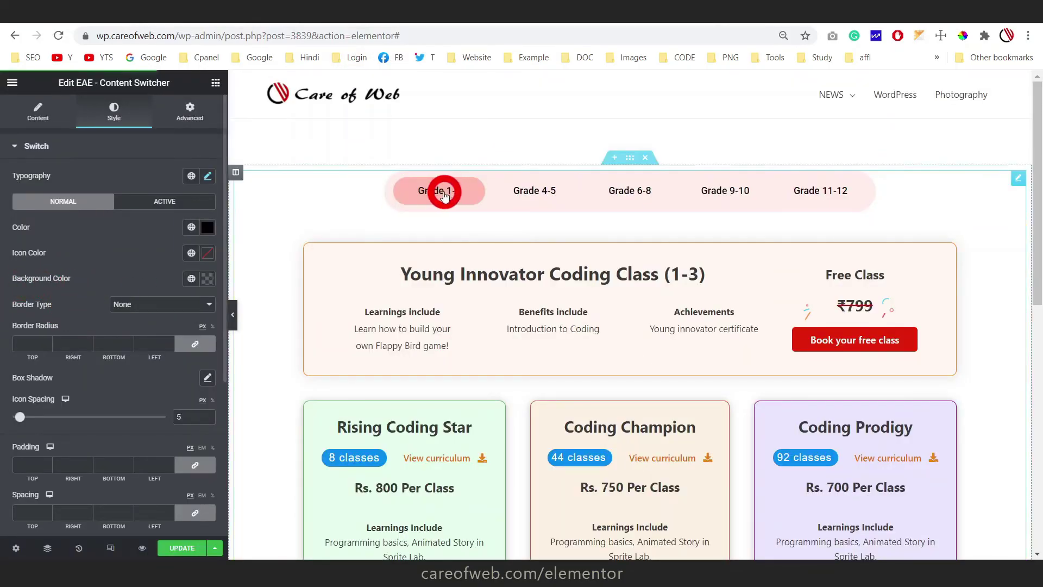
- Give the switch's normal state a solid border with a width of 2 on all sides
click(157, 304)
click(164, 304)
click(170, 304)
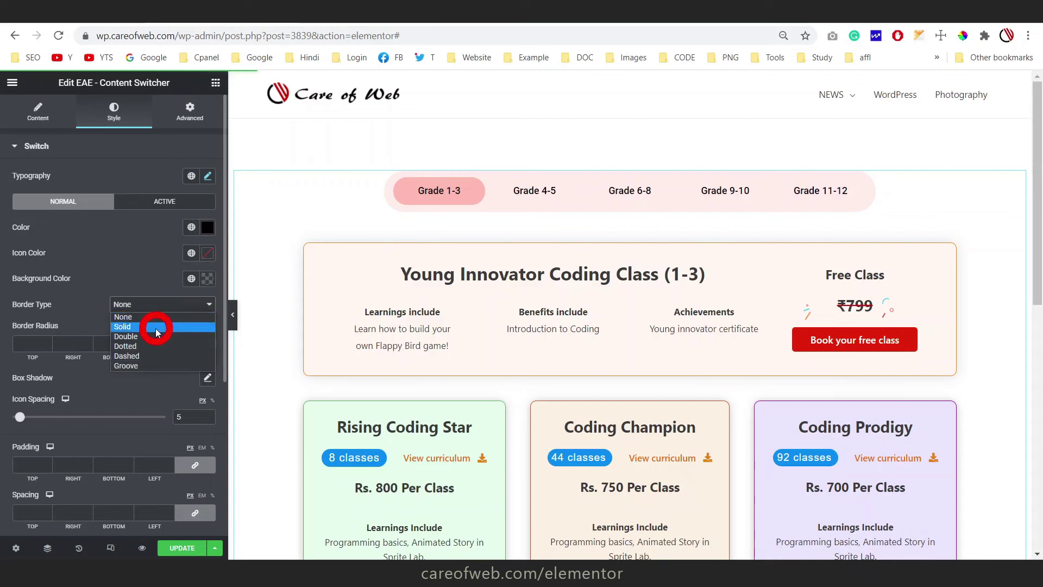
click(157, 328)
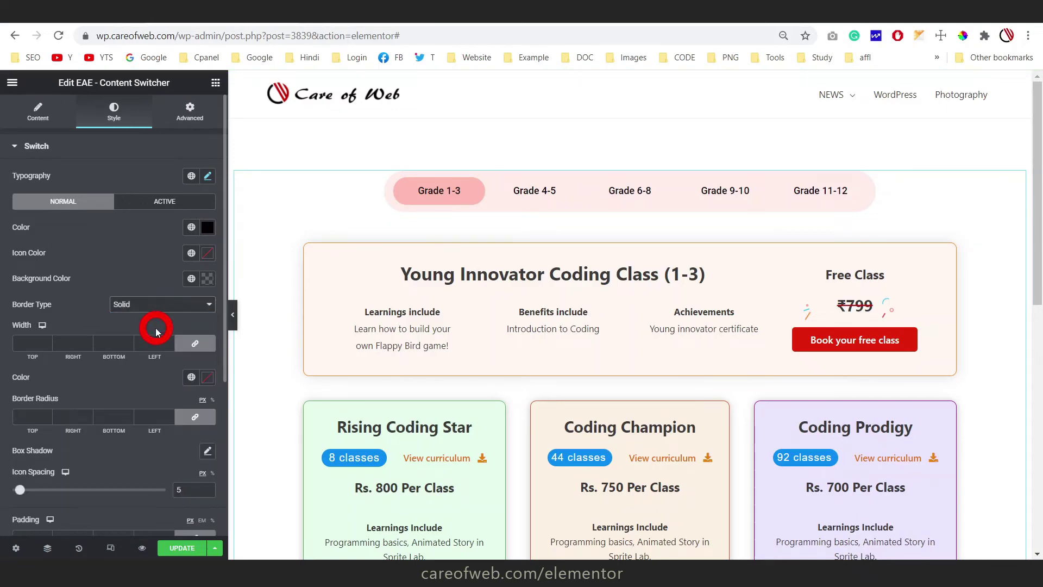
click(27, 343)
text(2)
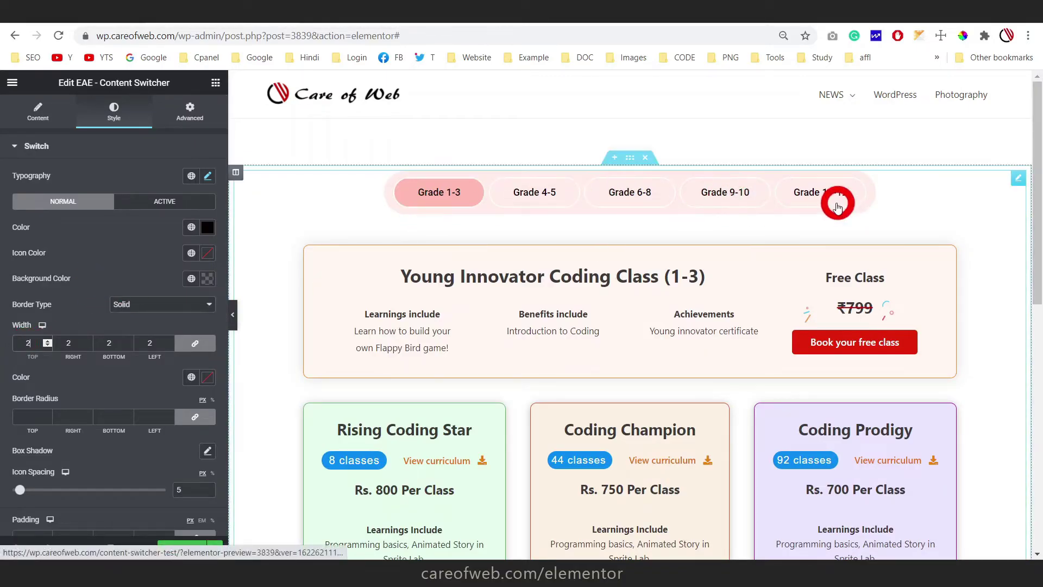
- Make the switch's normal border color fully transparent
click(207, 379)
drag(204, 329, 42, 333)
click(110, 393)
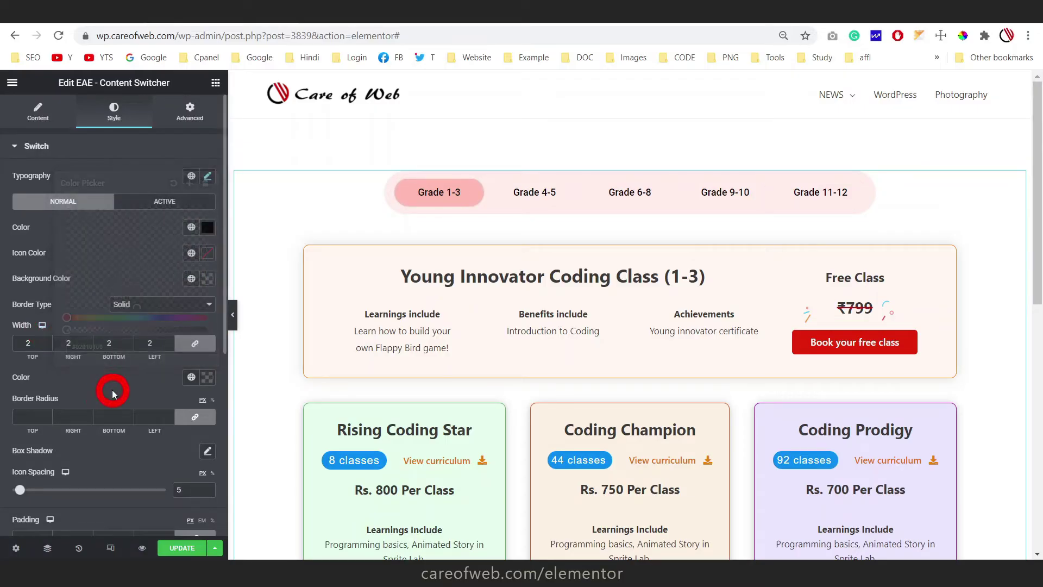
- Set the switch's active border color to near-white
click(172, 201)
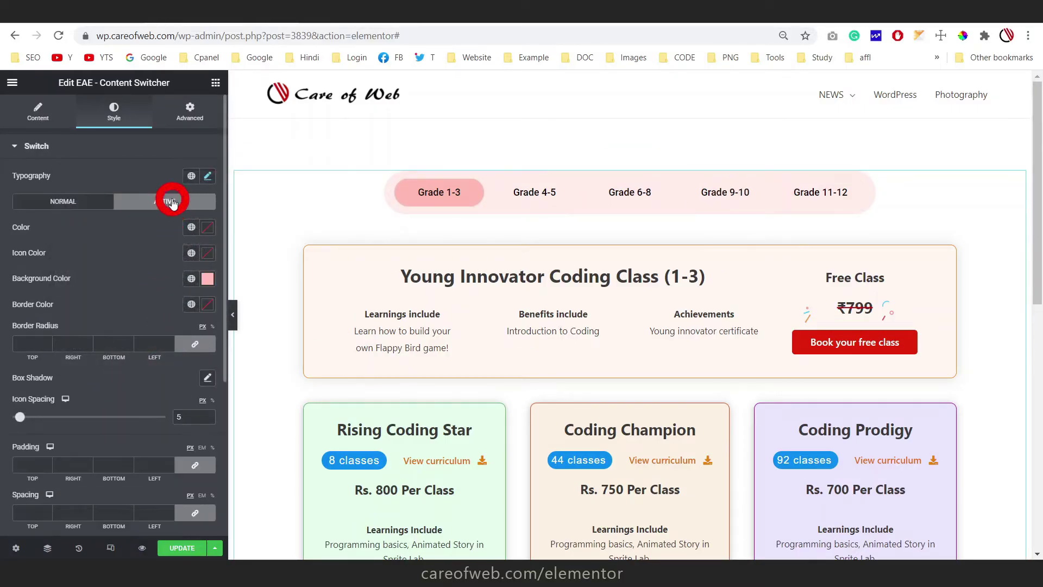
click(207, 306)
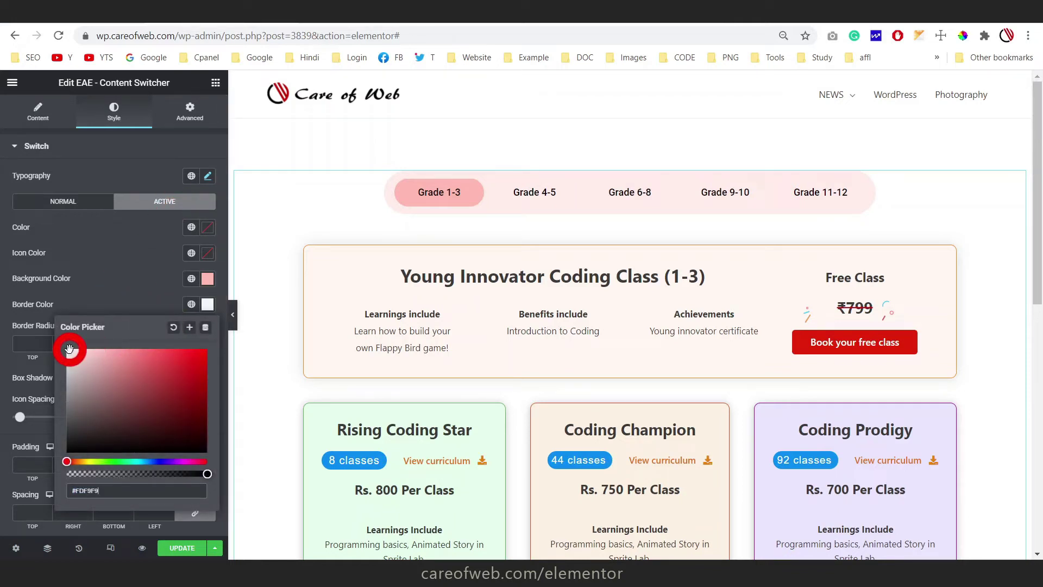
click(118, 265)
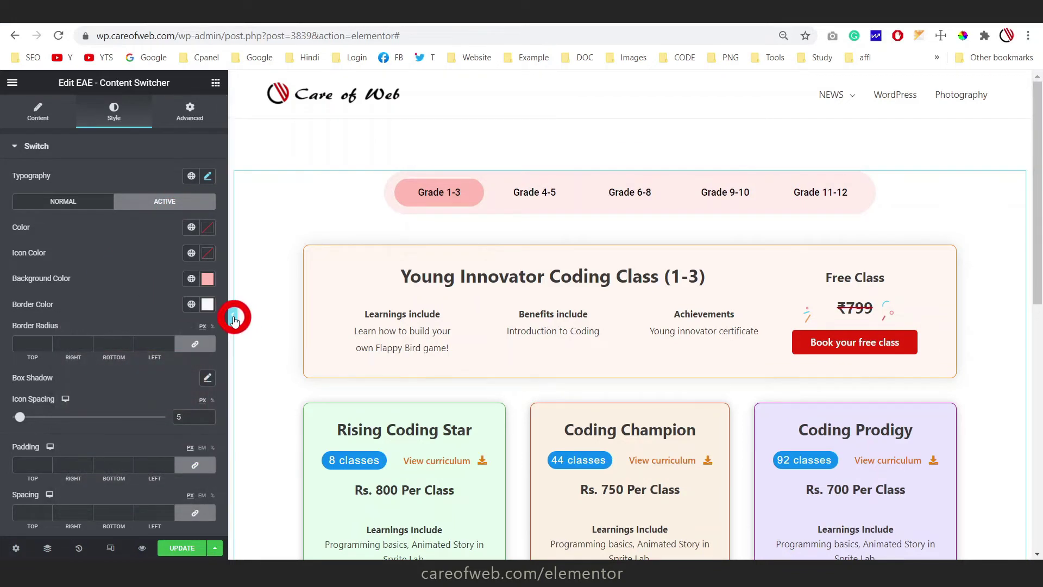
- Preview the styled switcher without the editing panel, checking Grade 4-5, Grade 6-8 and Grade 9-10, and look through the pricing cards
click(234, 317)
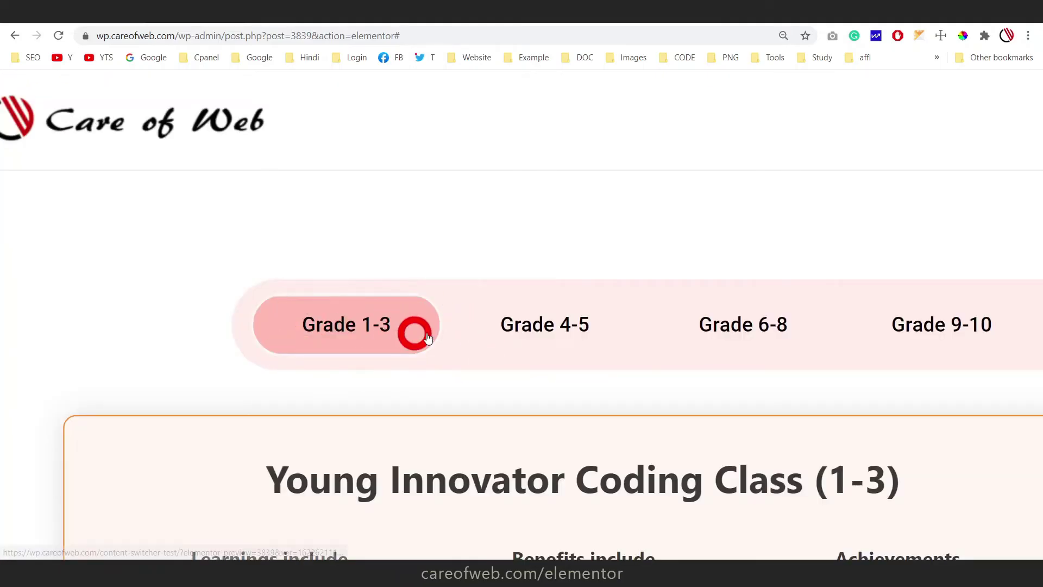
click(547, 334)
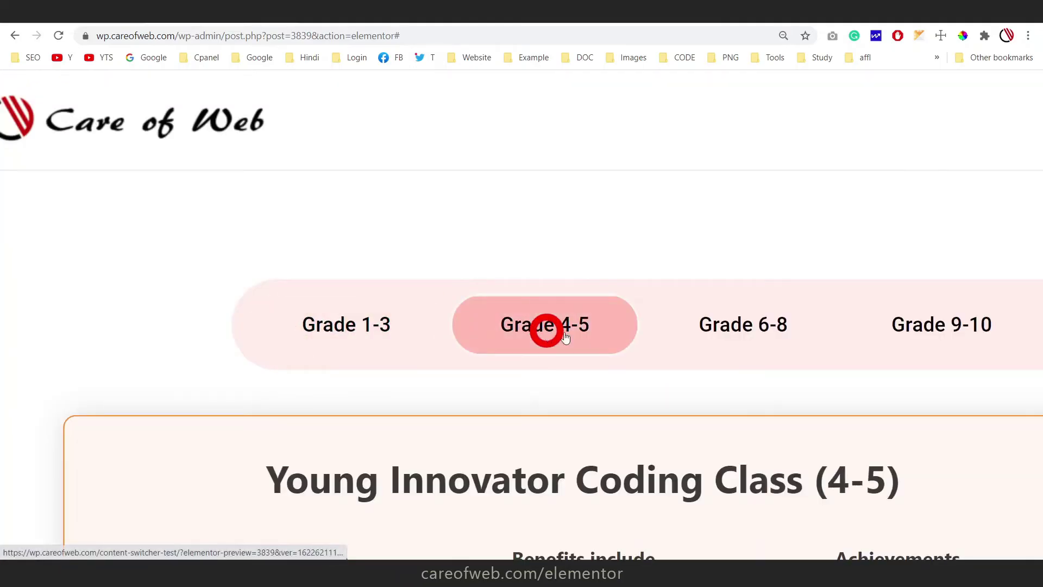
click(740, 322)
click(957, 322)
scroll(956, 321, down, 5)
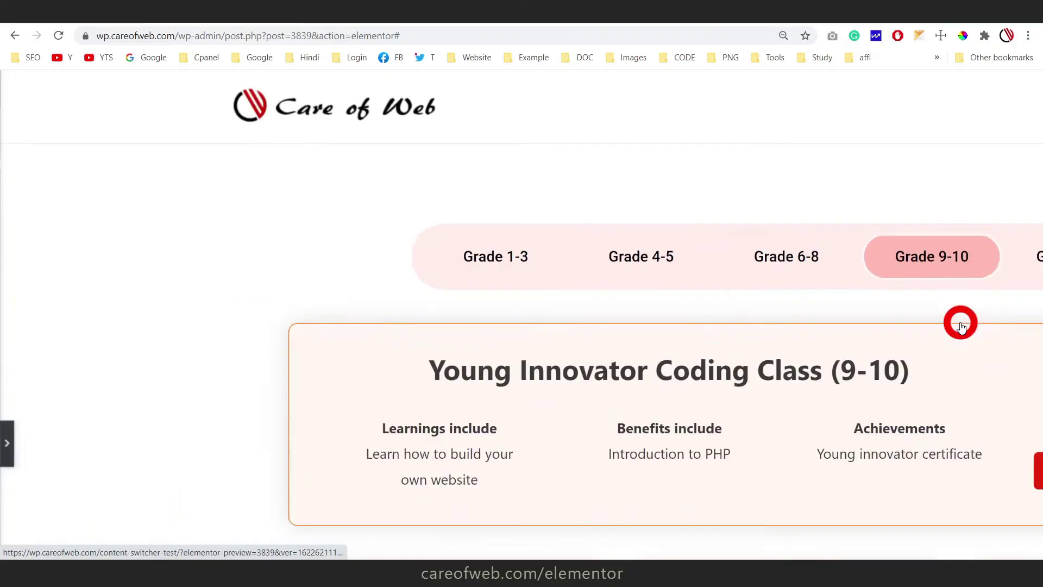
click(4, 314)
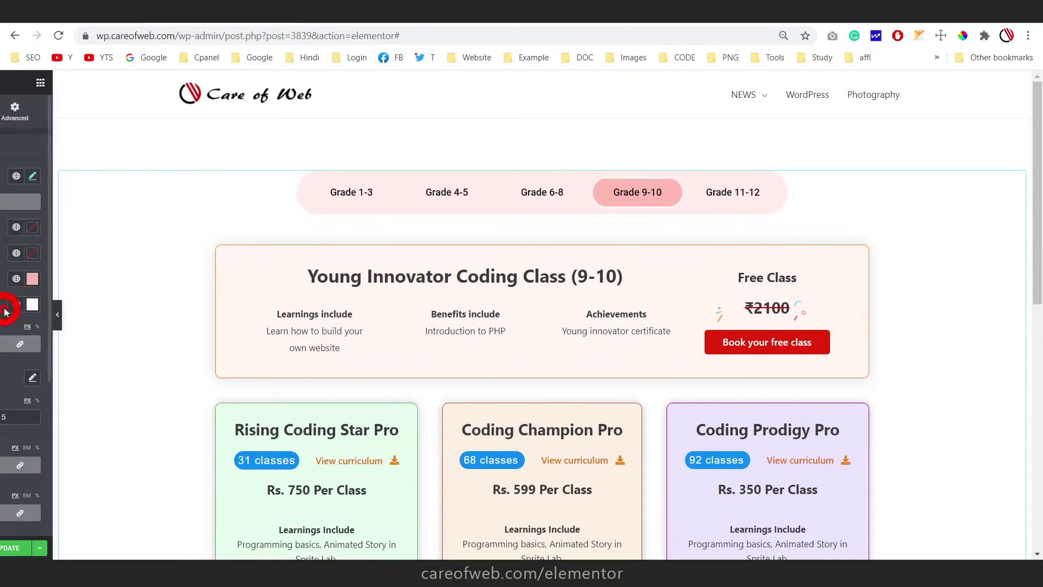
scroll(638, 293, down, 5)
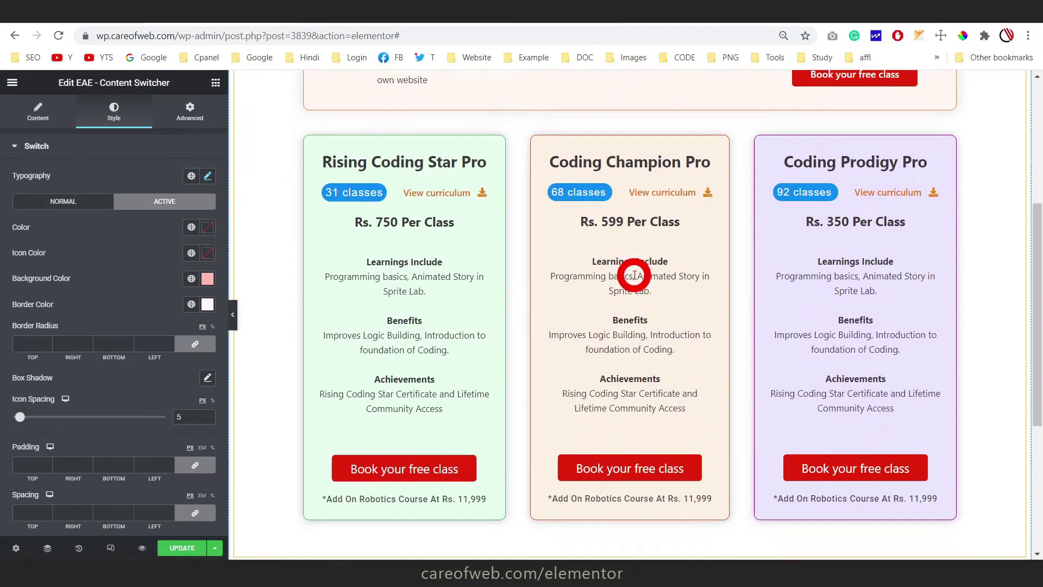
scroll(634, 275, up, 5)
- Try box padding values of 20, 50 and 0 around the switch and clear the padding again
scroll(129, 270, down, 4)
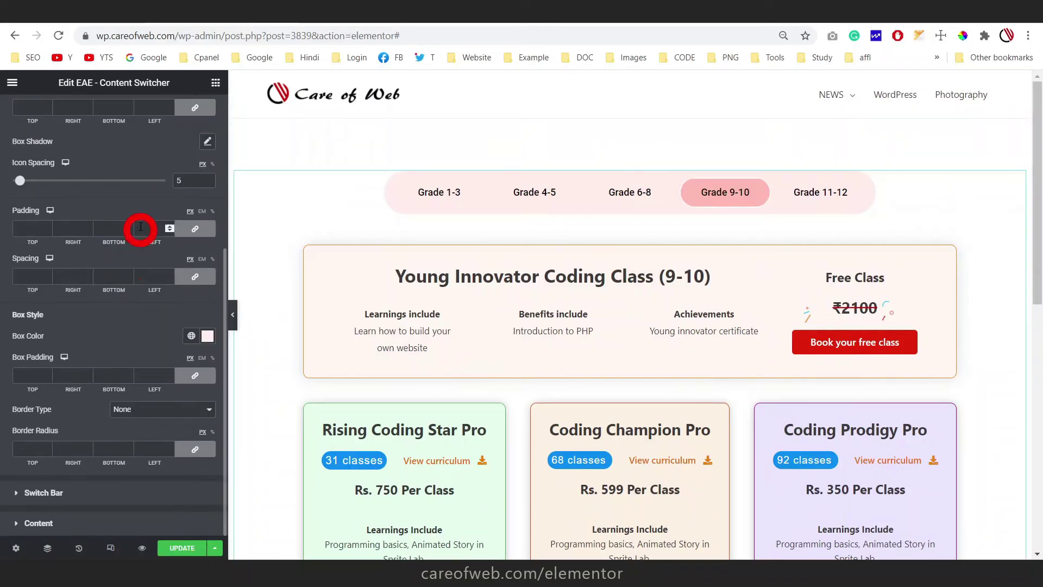
scroll(126, 212, up, 4)
scroll(103, 277, down, 4)
text(20)
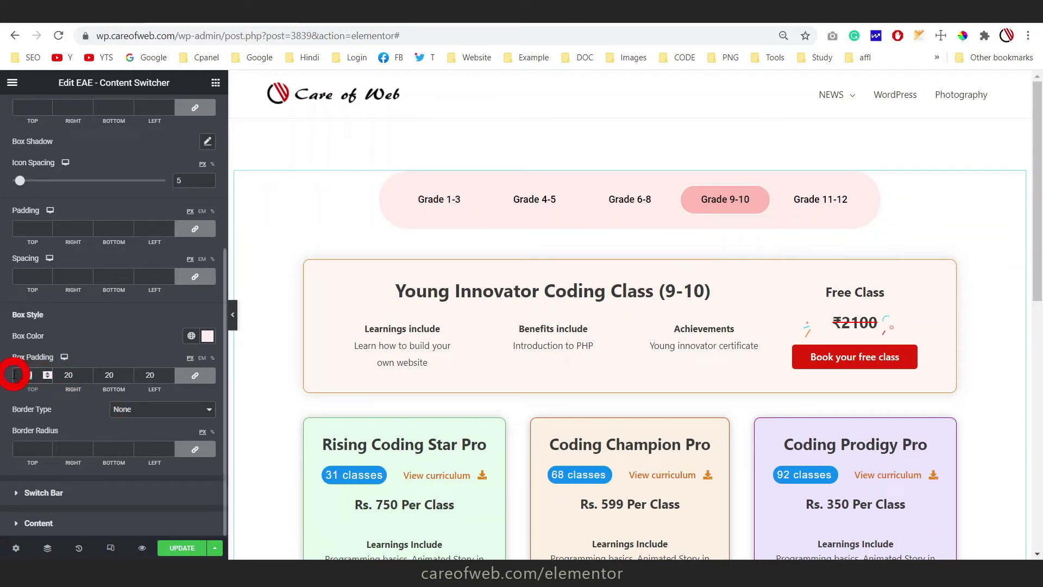
text(50)
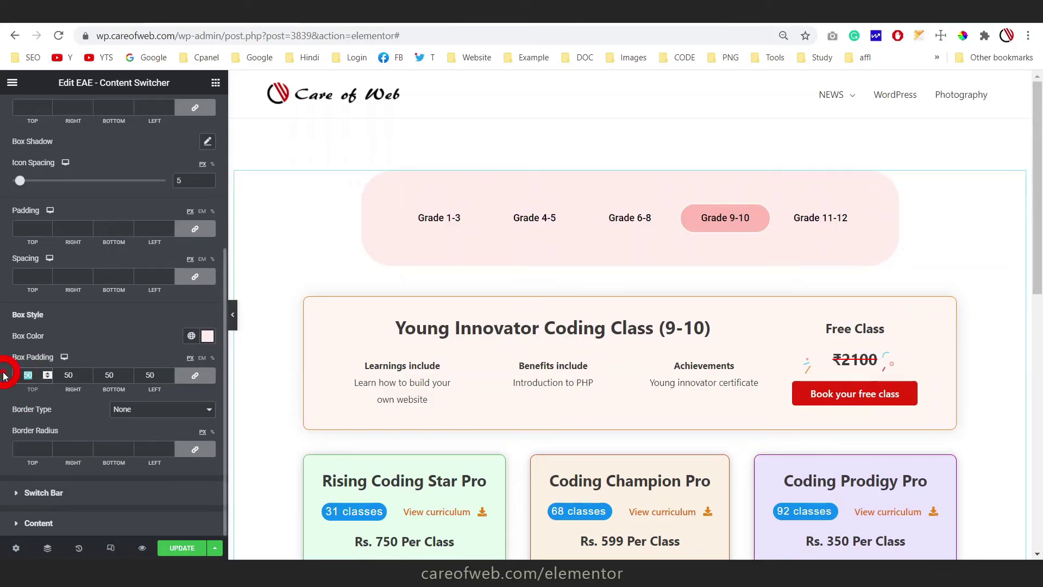
text(00)
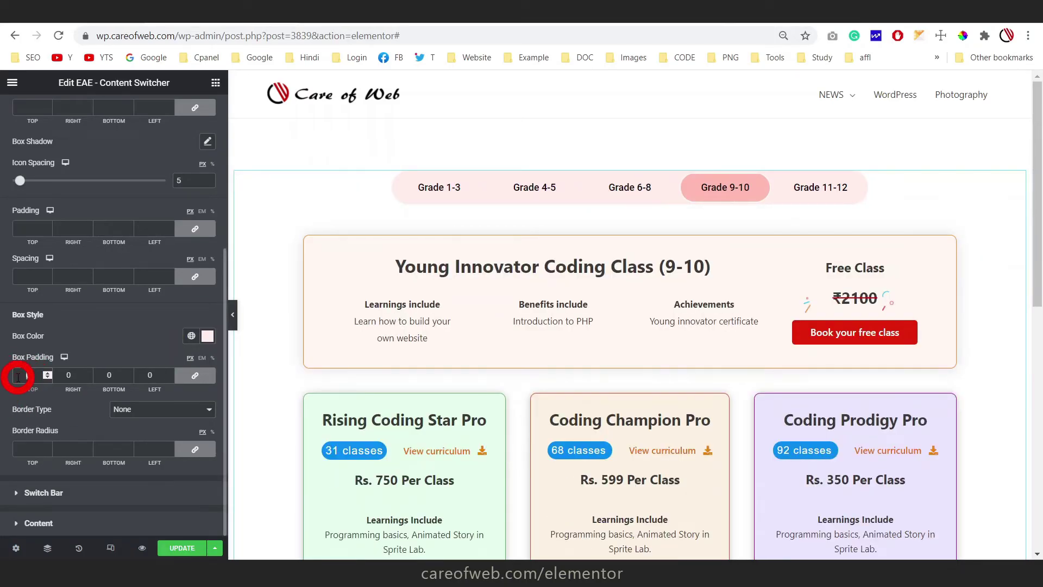
key(BackSpace)
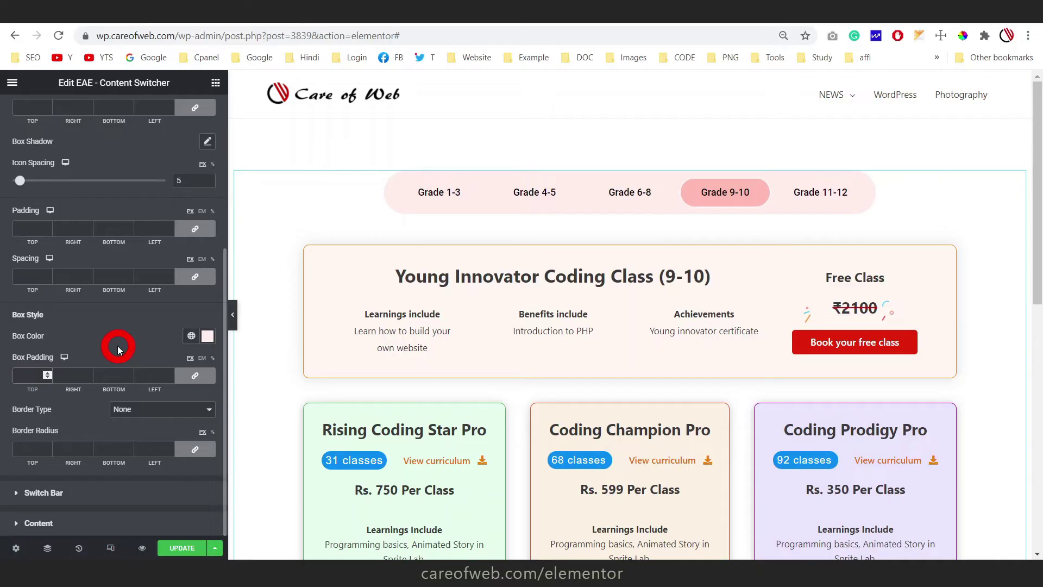
- Try a solid black border with a width of 5 and a border radius of 0 on the switch box, and remove the border again
click(198, 416)
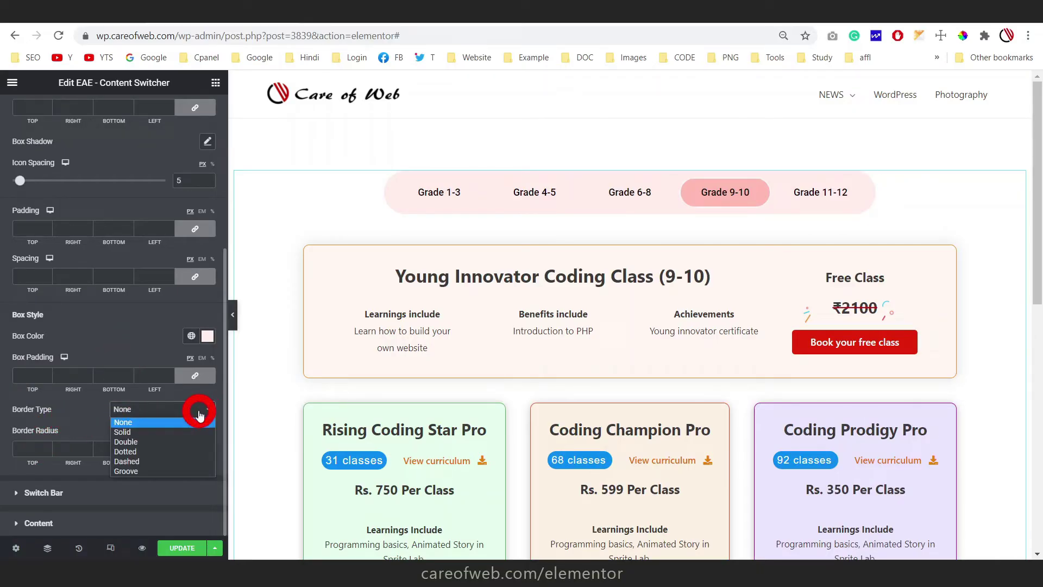
click(142, 431)
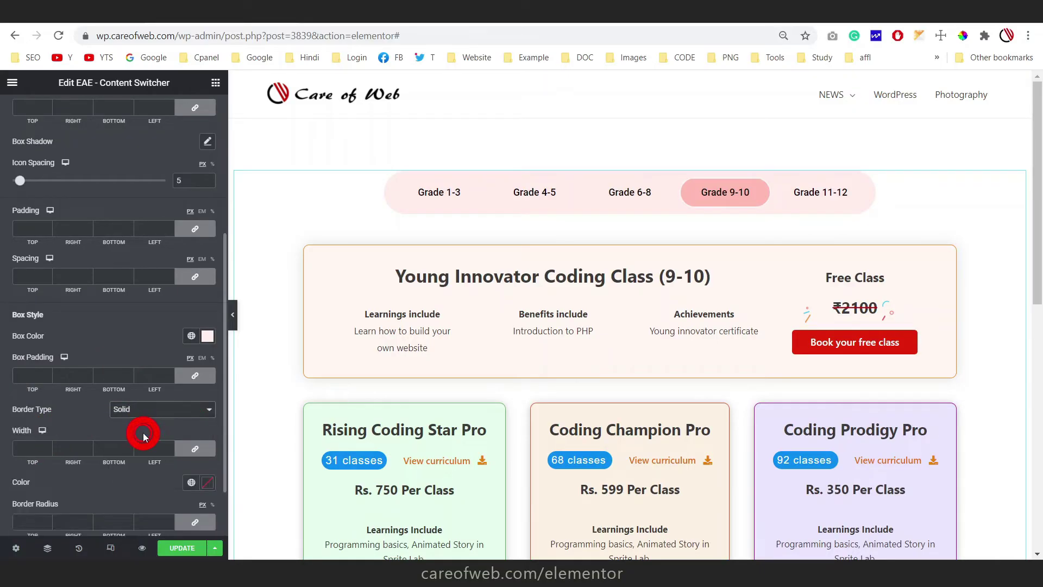
click(208, 483)
click(196, 408)
click(110, 482)
click(29, 447)
text(5)
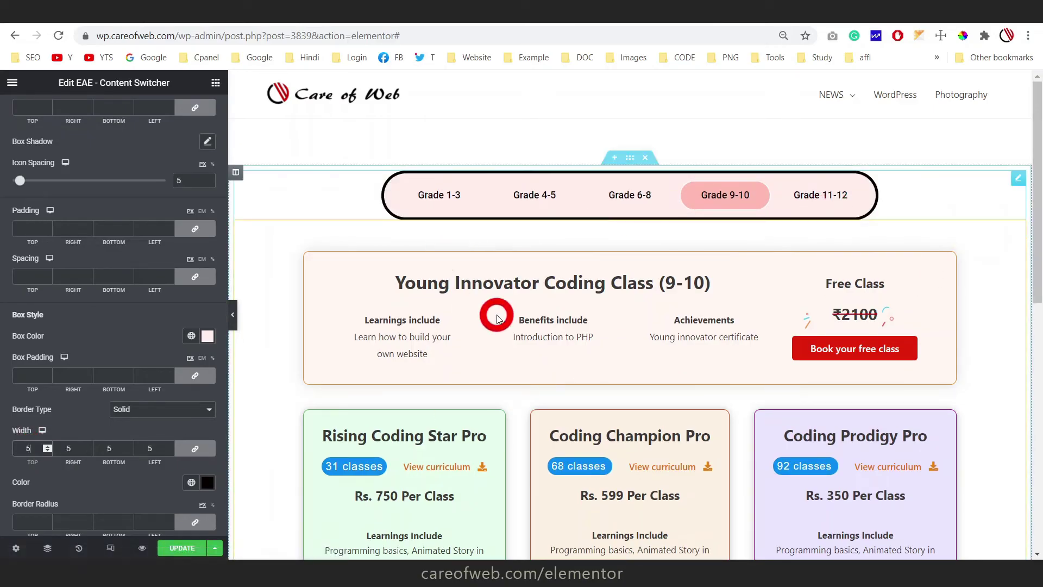
click(122, 414)
click(122, 363)
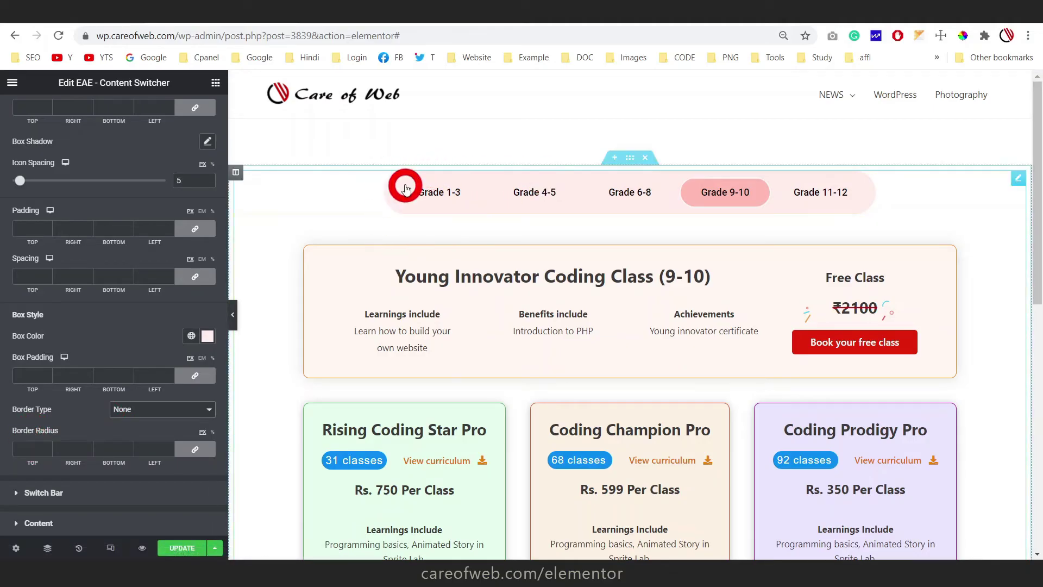
click(31, 446)
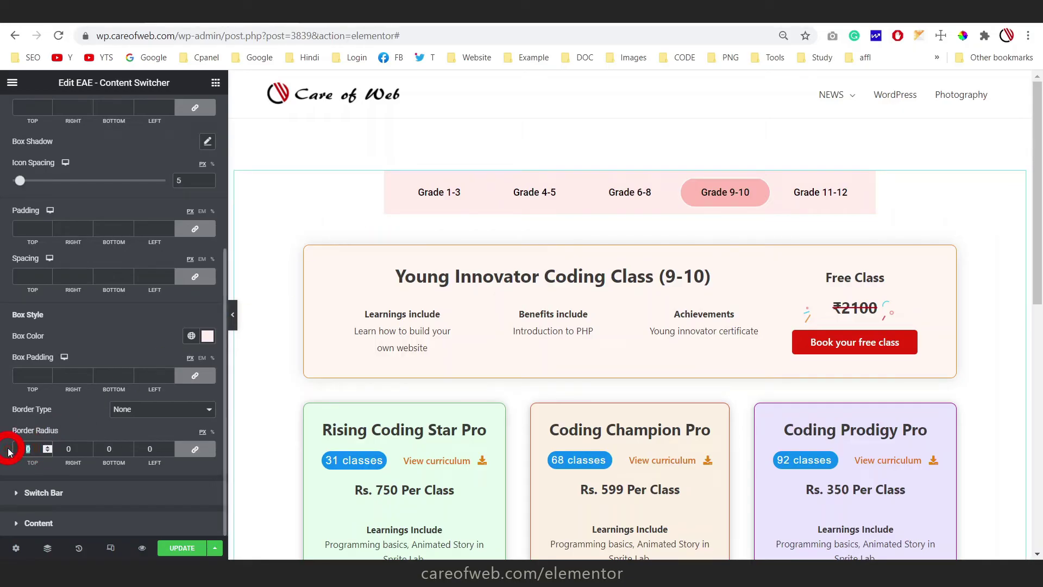
- Set the switch bar's section padding to 50 px on all sides
click(18, 493)
click(407, 191)
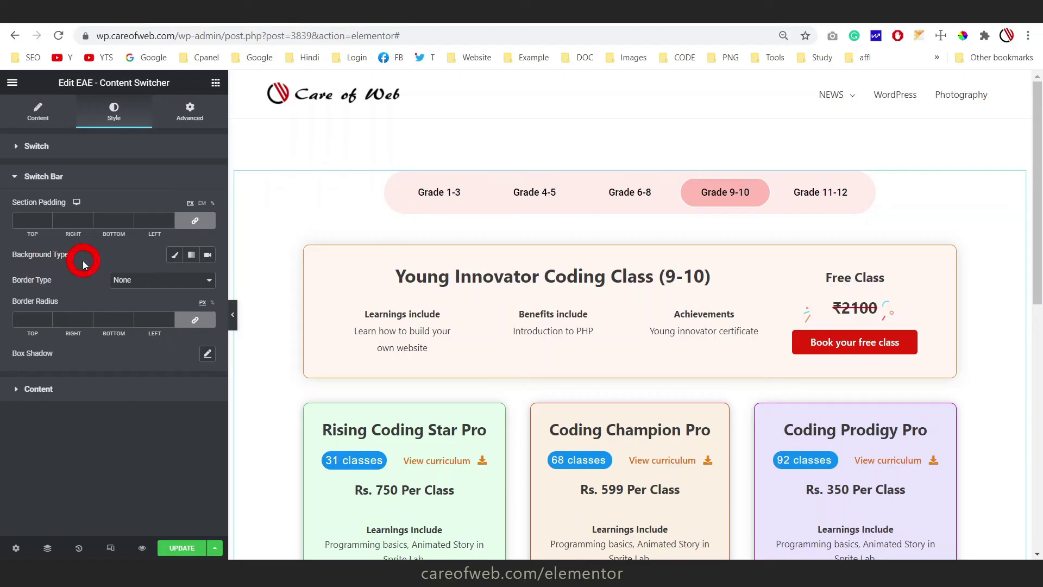
click(29, 220)
text(50)
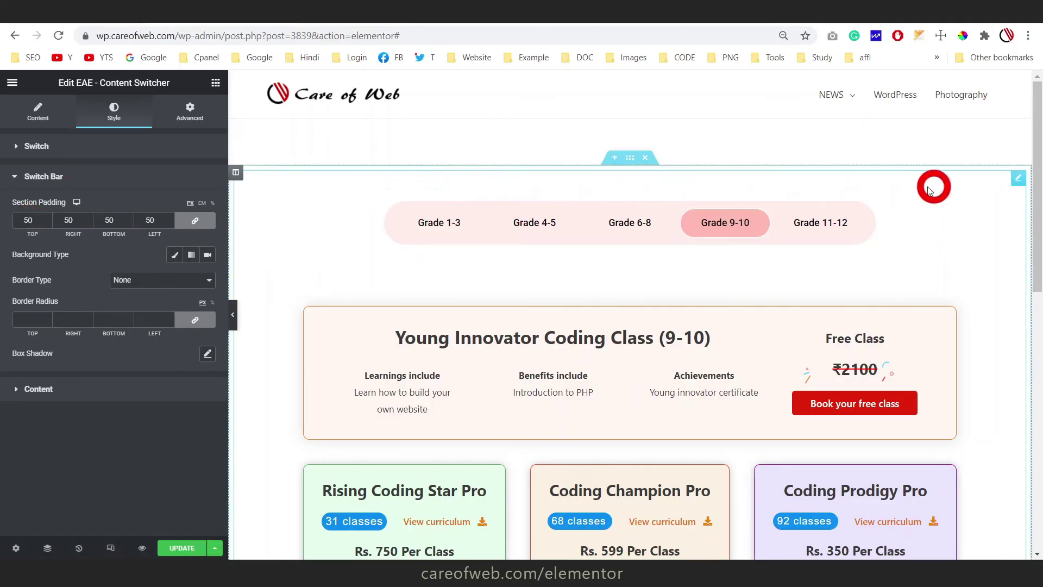
- Give the switch bar a classic background in near-black #0B0808
click(174, 256)
click(207, 280)
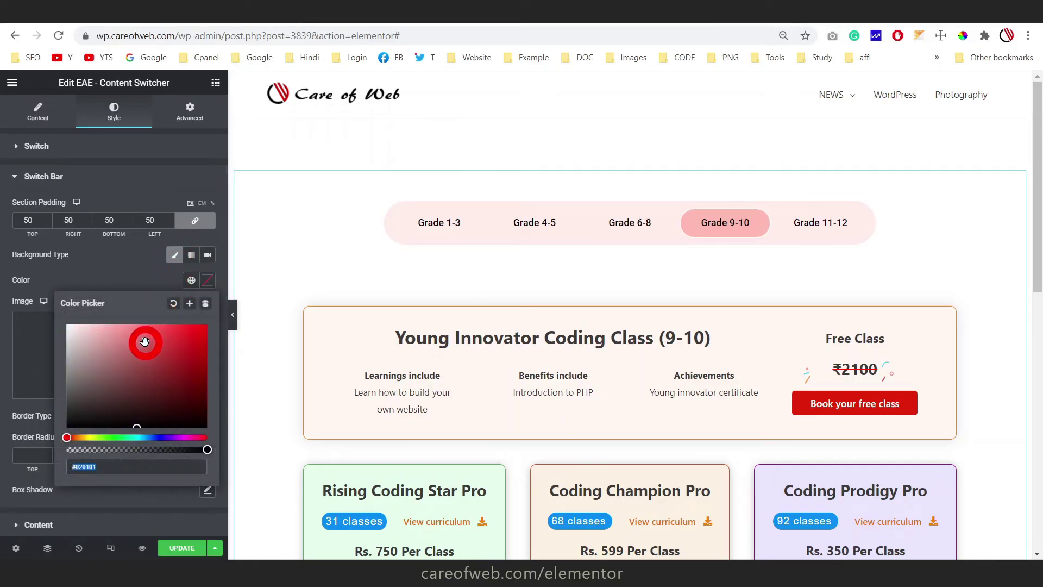
click(96, 424)
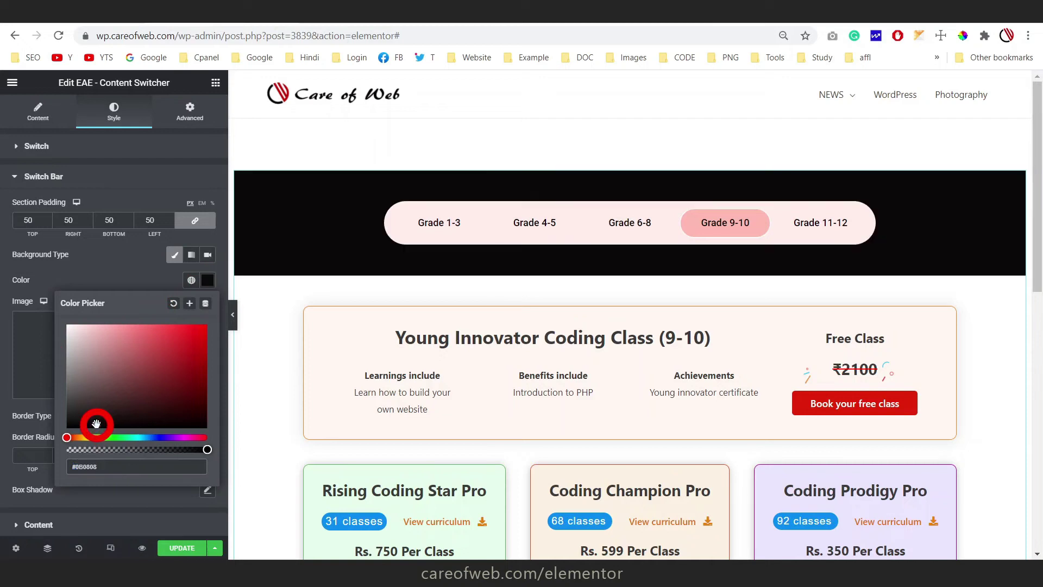
click(121, 269)
- Clear the switch bar's section padding, and try border radius values of 0 and 55 before clearing the radius too
double_click(29, 221)
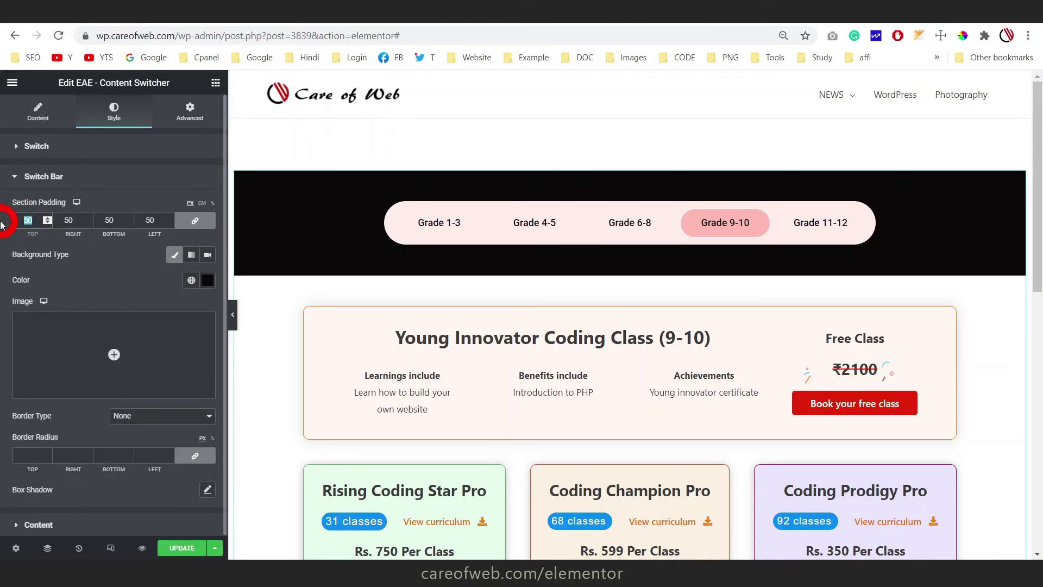
key(BackSpace)
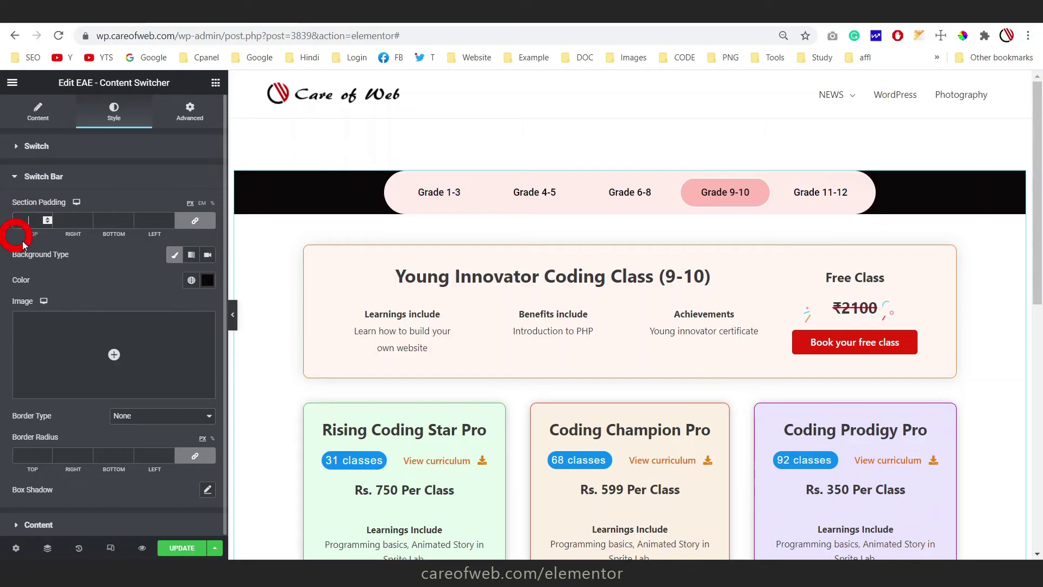
click(32, 457)
text(0)
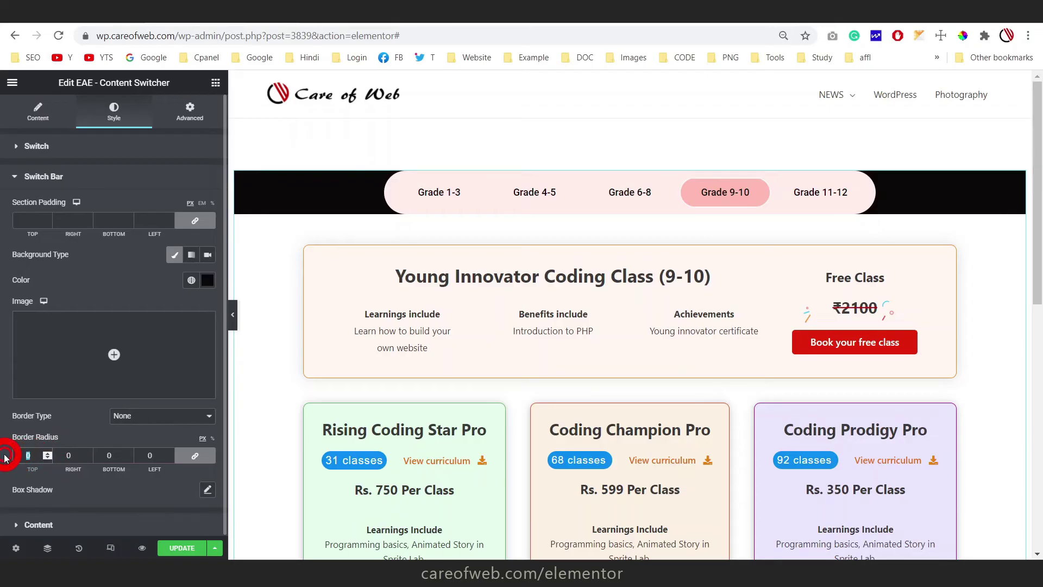
text(55)
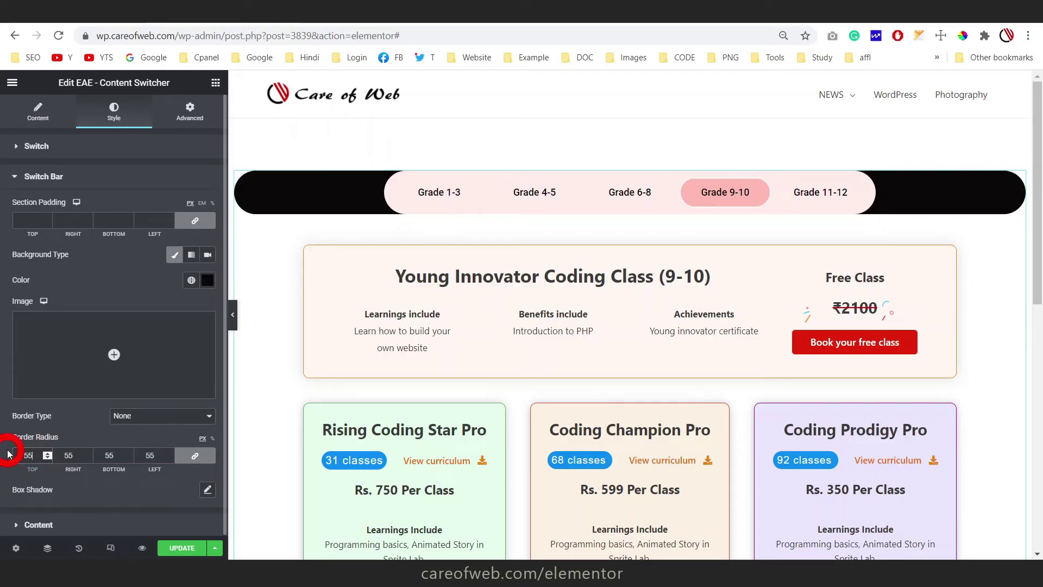
double_click(27, 456)
key(BackSpace)
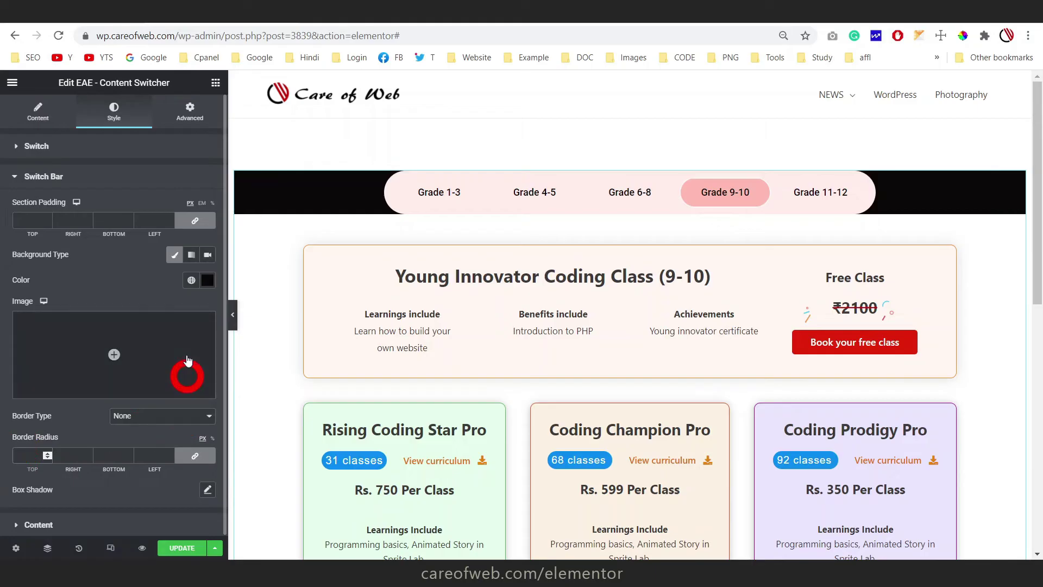
- Reset the switch bar's background color to its default
click(207, 280)
click(173, 303)
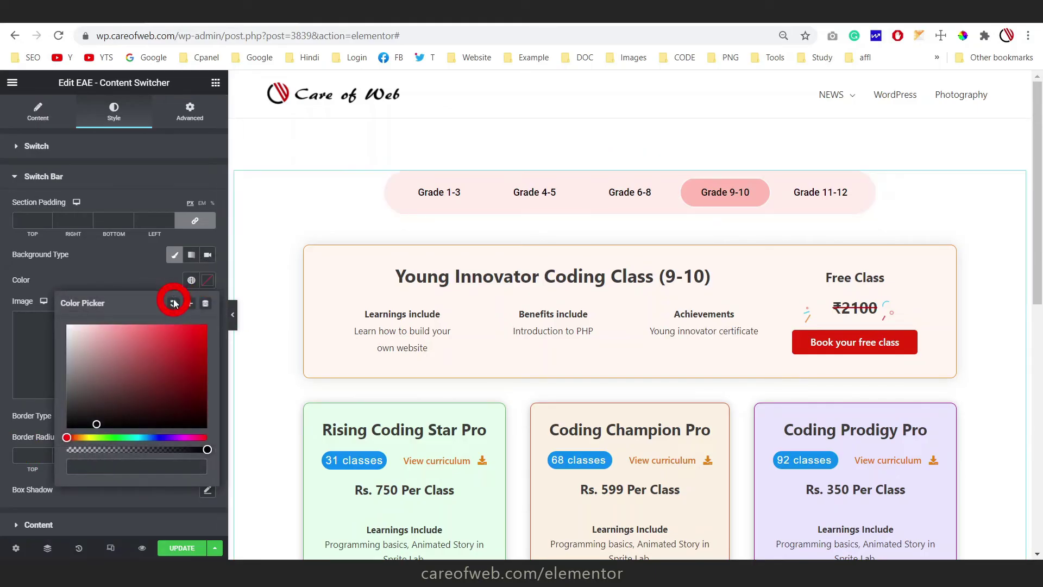
click(112, 263)
- Try a padding of 50 px around the switcher's content area and clear it again
click(38, 523)
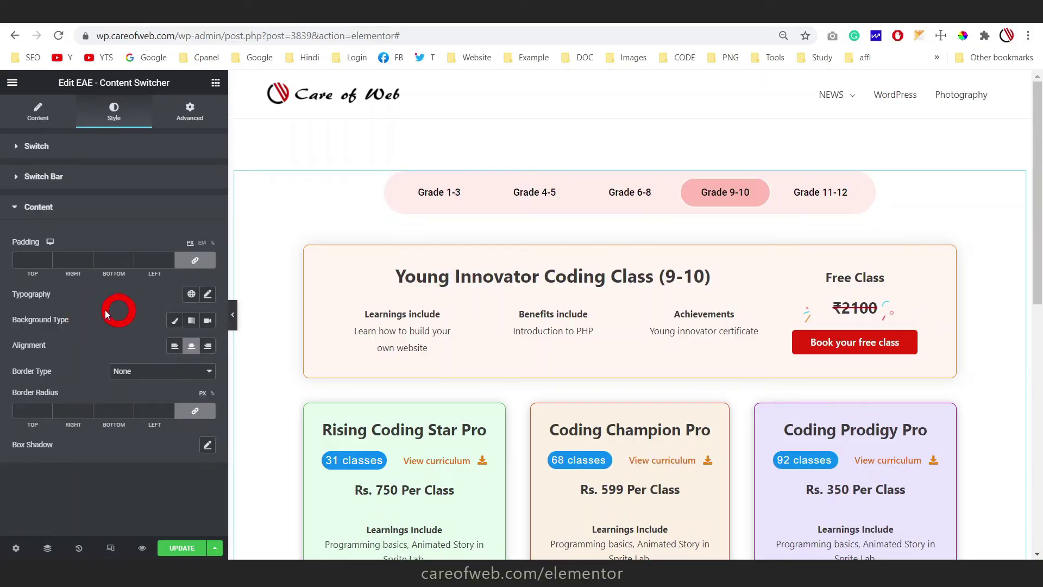
click(29, 262)
text(50)
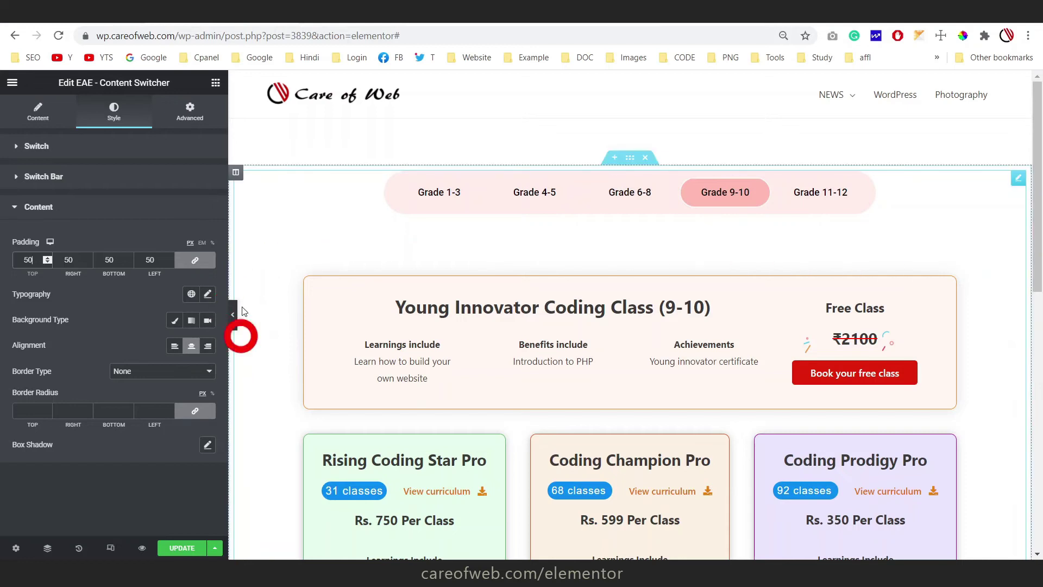
click(12, 280)
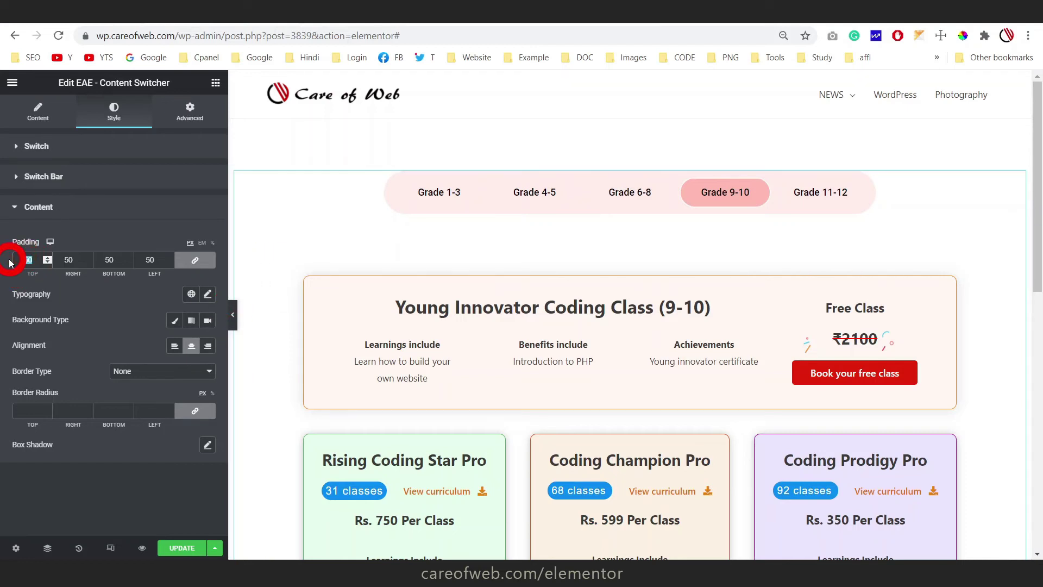
key(BackSpace)
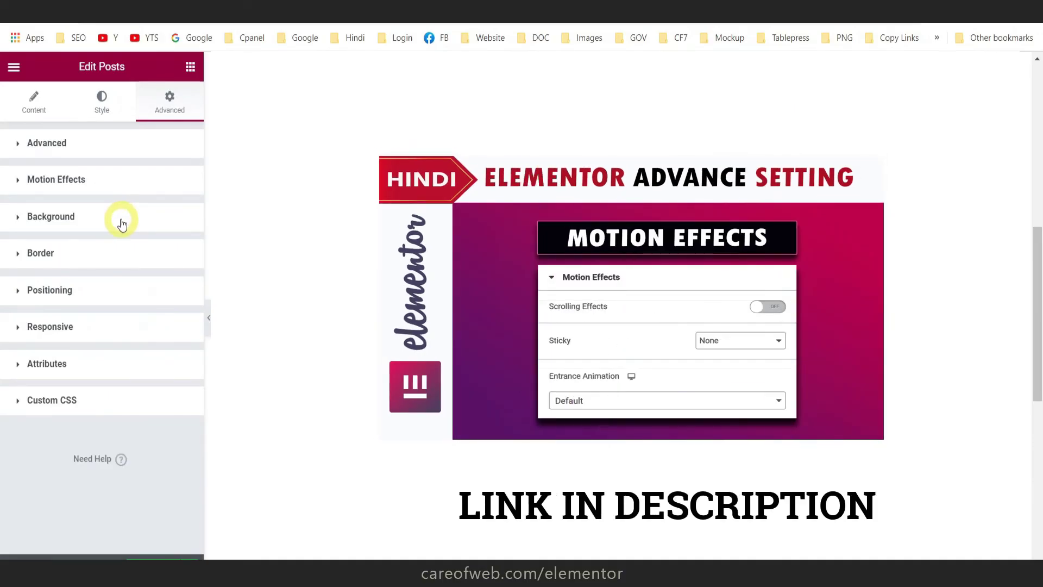
- Preview the switcher without the editing panel, going through every option from Grade 1-3 to Grade 11-12, and bring the panel back
click(315, 185)
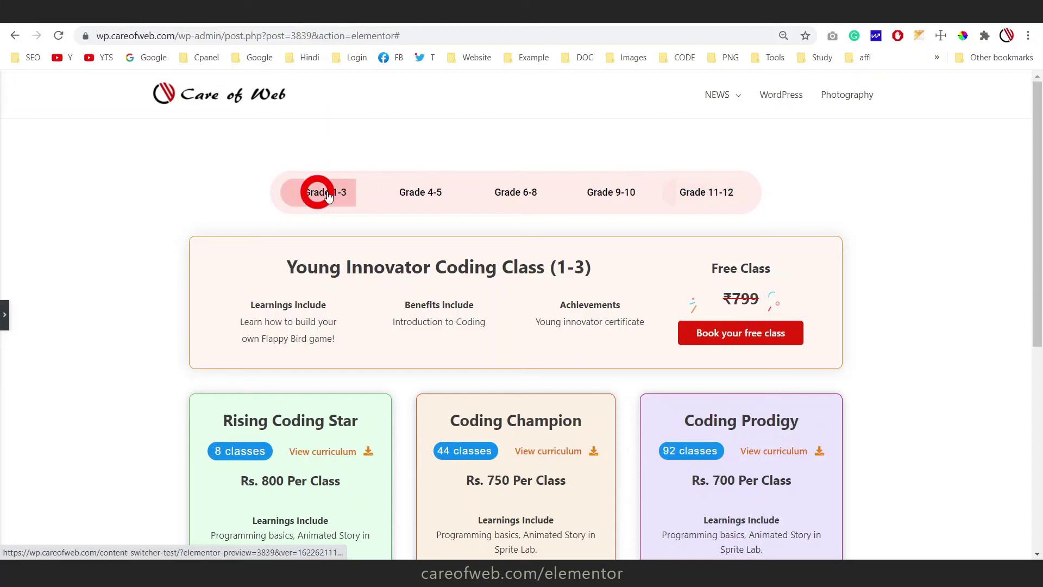
click(435, 191)
click(540, 194)
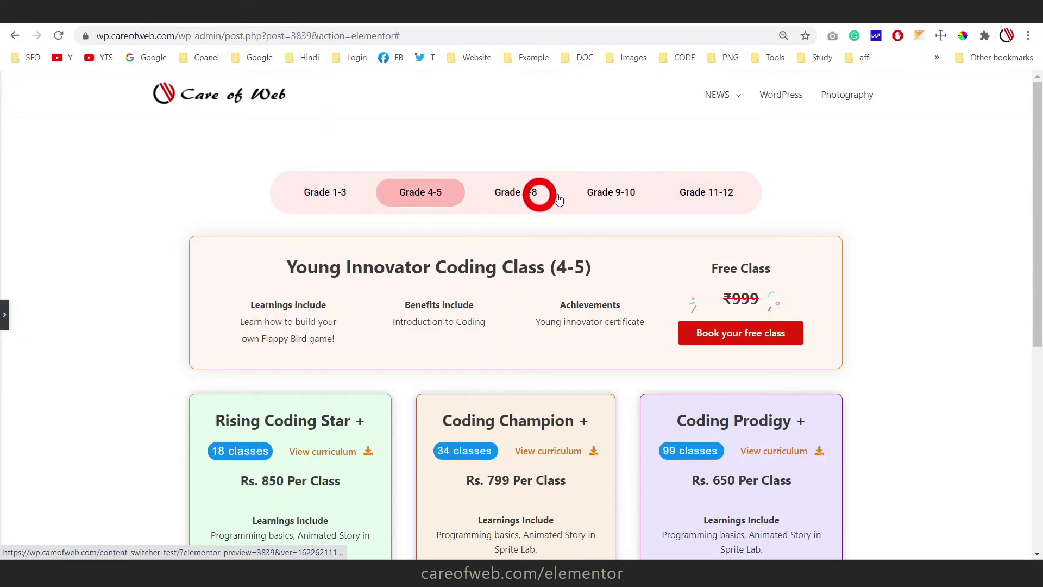
click(625, 192)
click(706, 191)
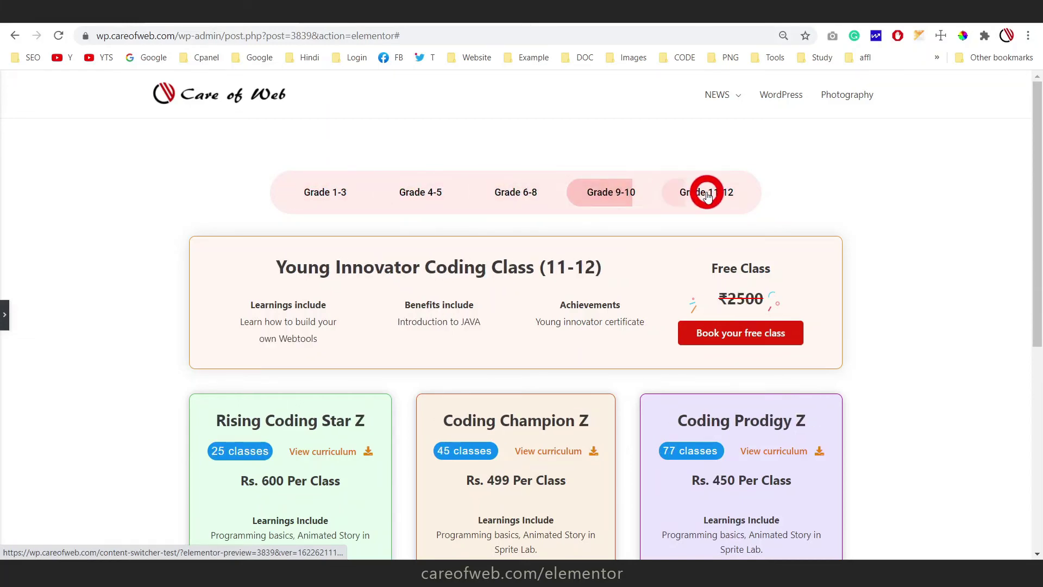
click(13, 324)
- Add a new single-column section below the pricing switcher
click(651, 291)
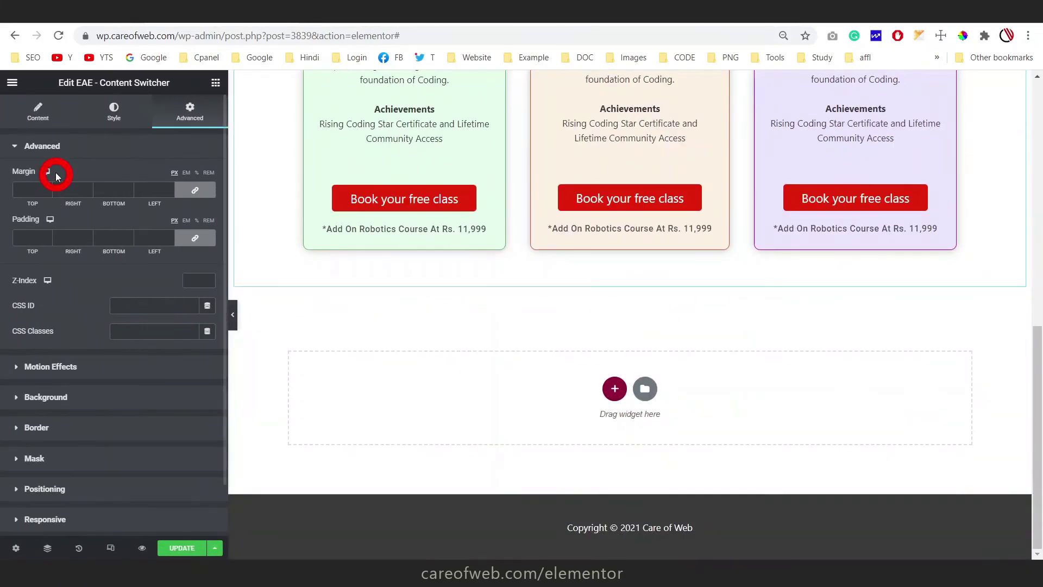
click(34, 104)
click(405, 292)
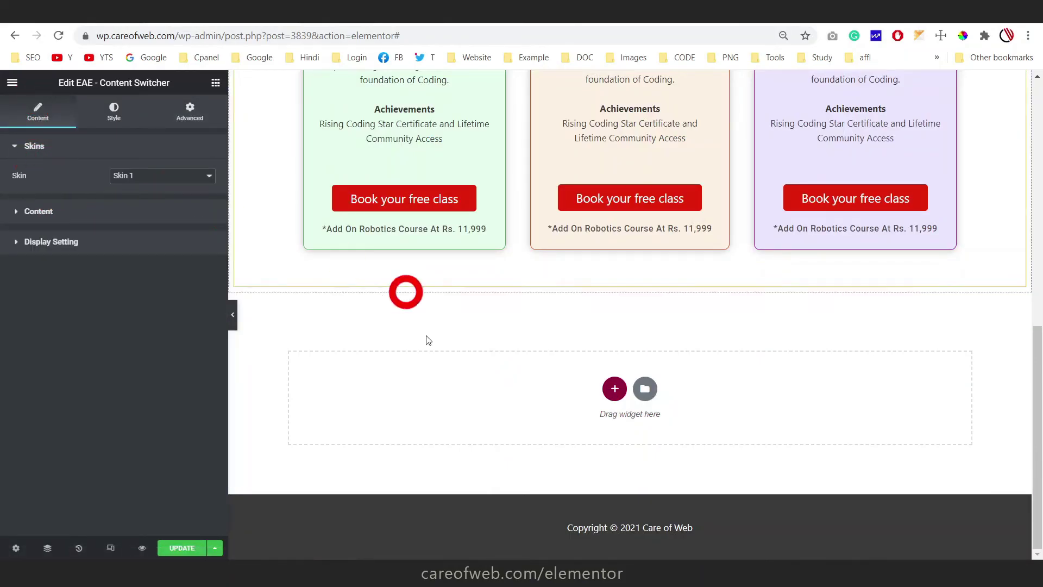
click(614, 389)
click(475, 419)
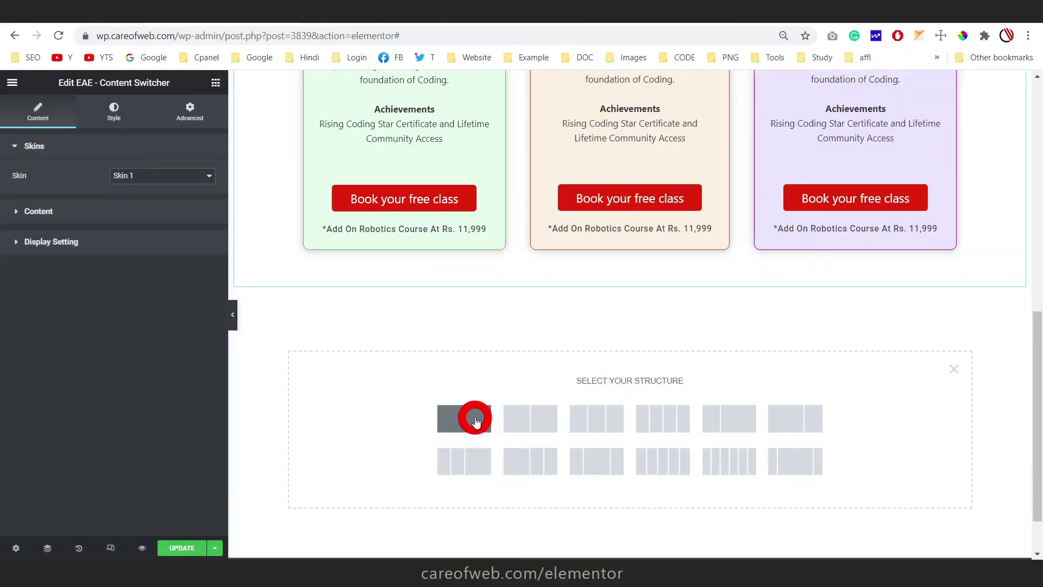
click(475, 419)
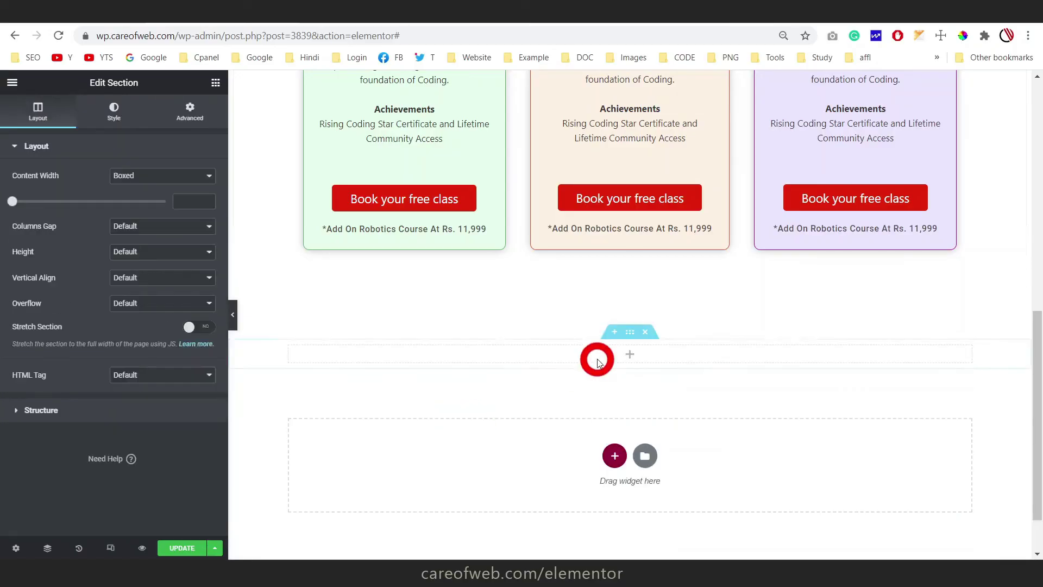
- Place an EAE Content Switcher widget in the new empty section
click(596, 356)
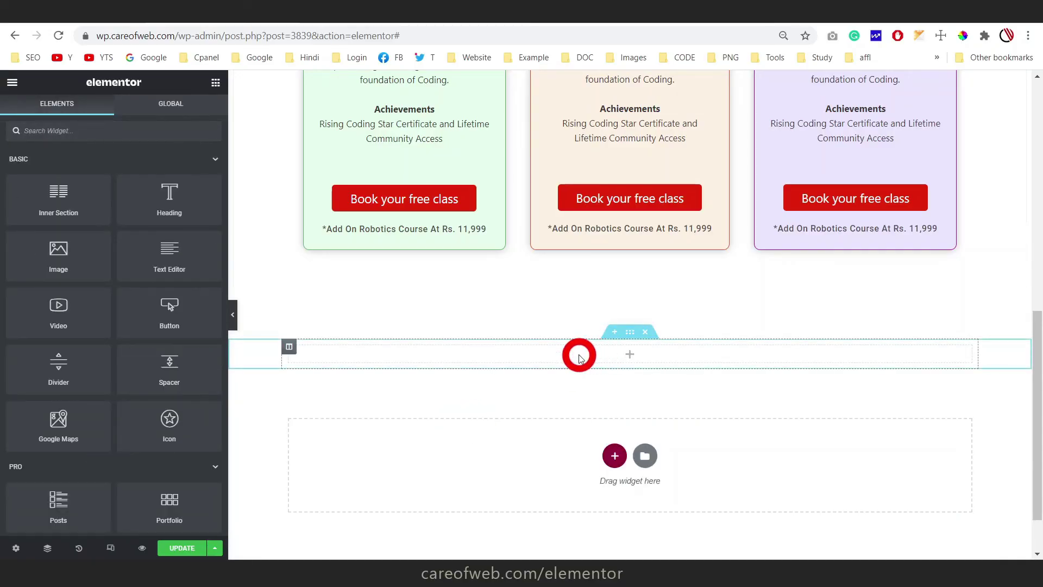
scroll(157, 352, down, 15)
drag(158, 352, 547, 351)
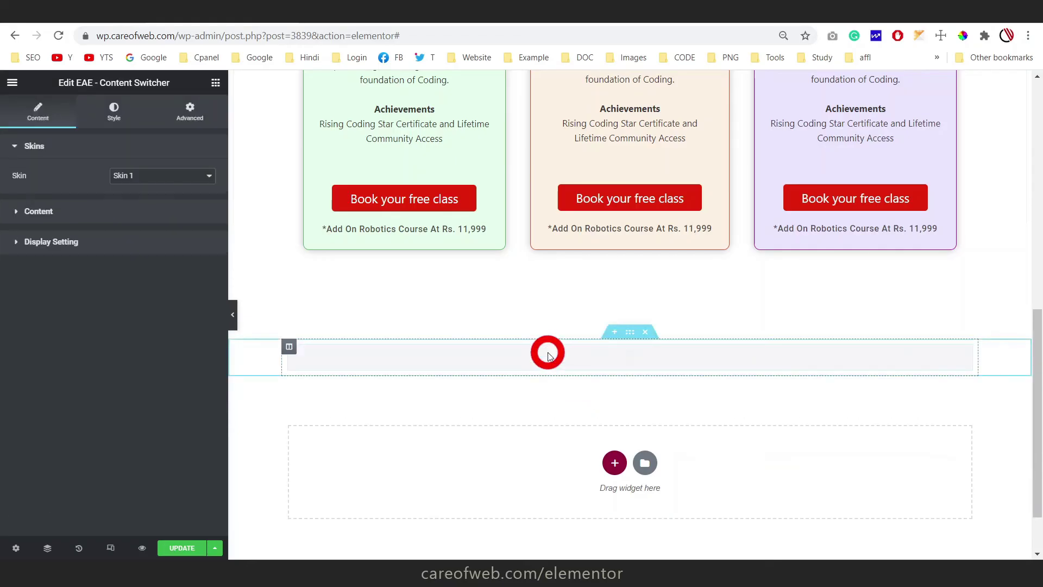
- Change the new content switcher's skin to Skin 2
click(22, 246)
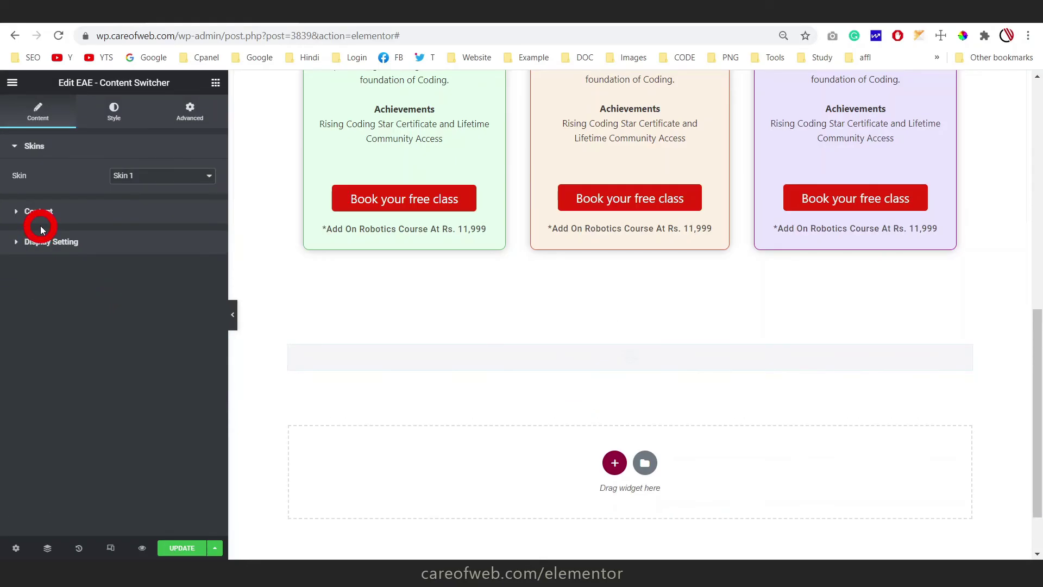
click(141, 175)
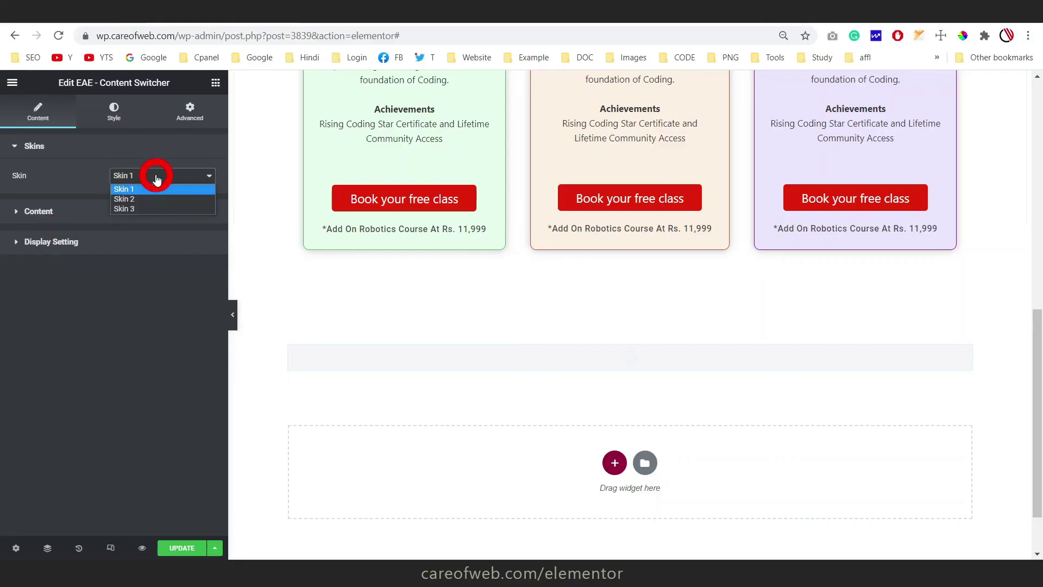
click(140, 202)
click(855, 466)
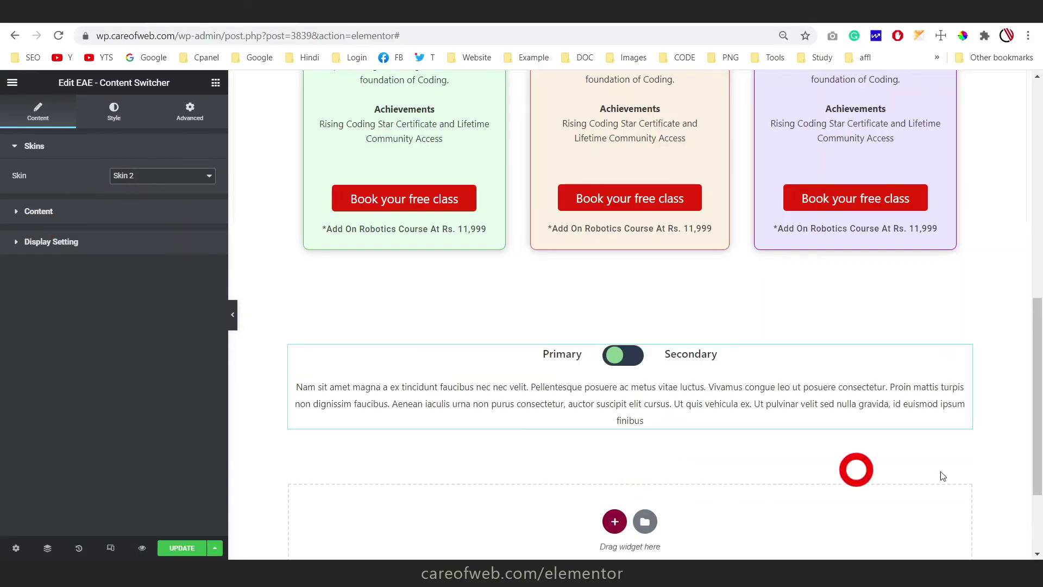
- Test the new toggle by switching back and forth between Primary and Secondary
click(752, 347)
scroll(750, 362, down, 2)
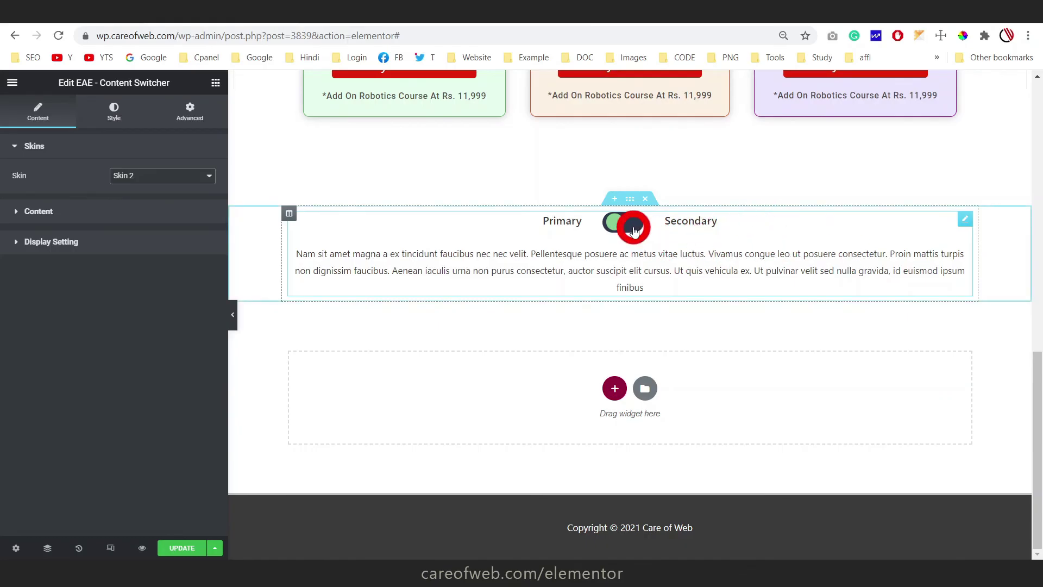
click(615, 227)
click(634, 228)
click(610, 222)
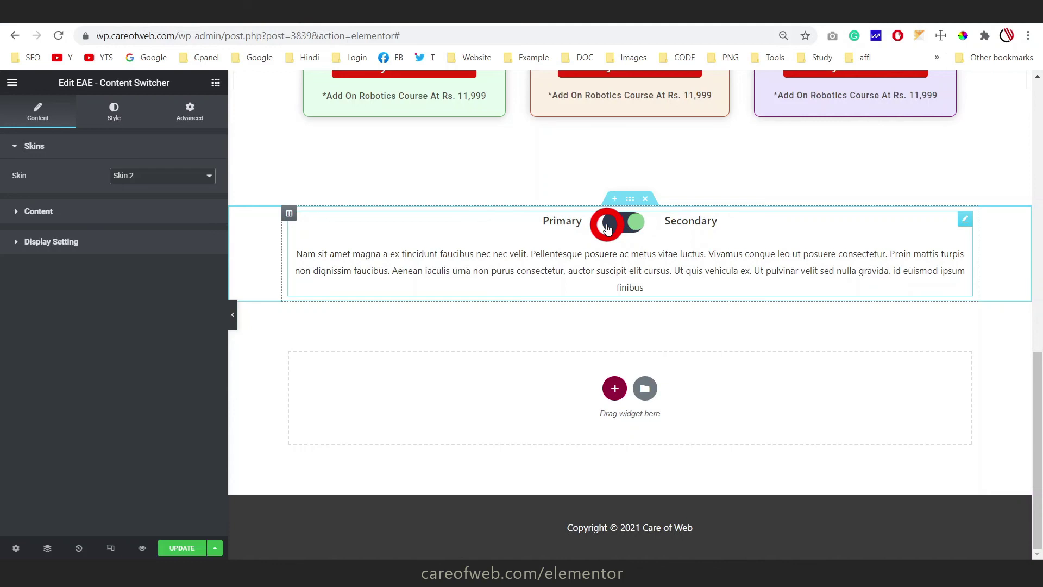
- Set the Primary item's content type to Saved Section and assign it the Monthly Price section
click(29, 215)
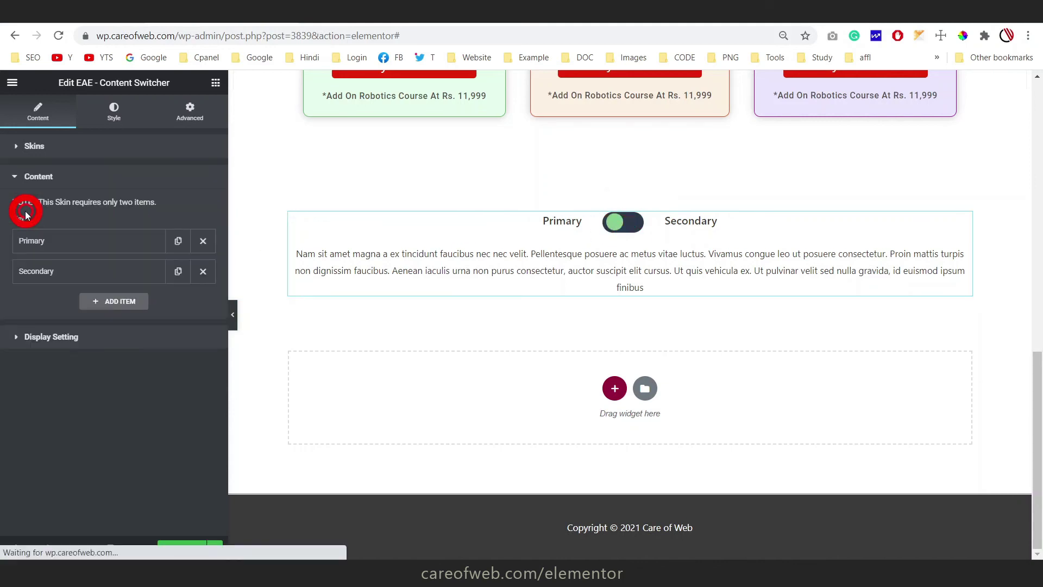
click(115, 241)
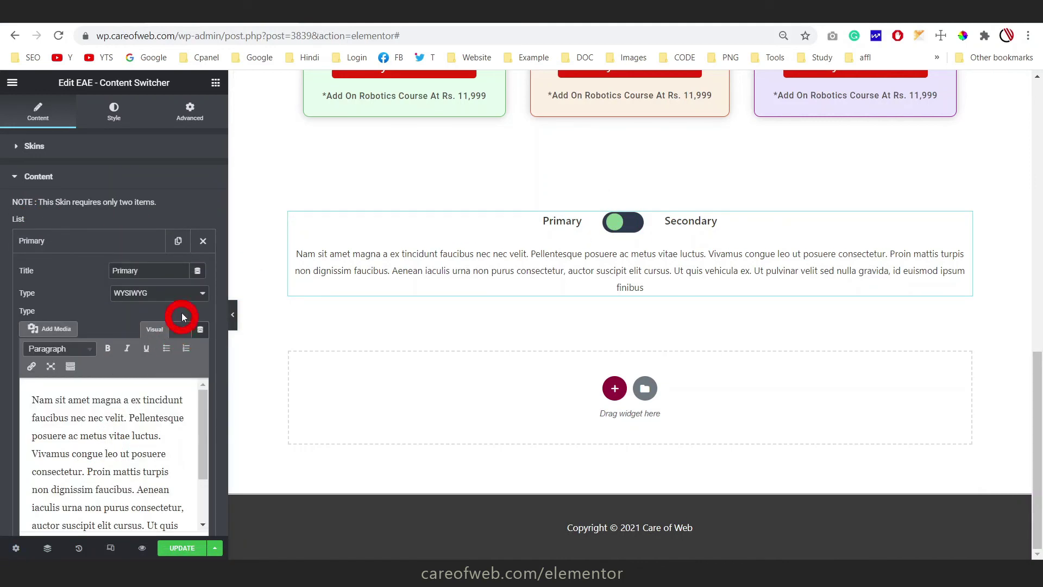
click(202, 295)
click(170, 305)
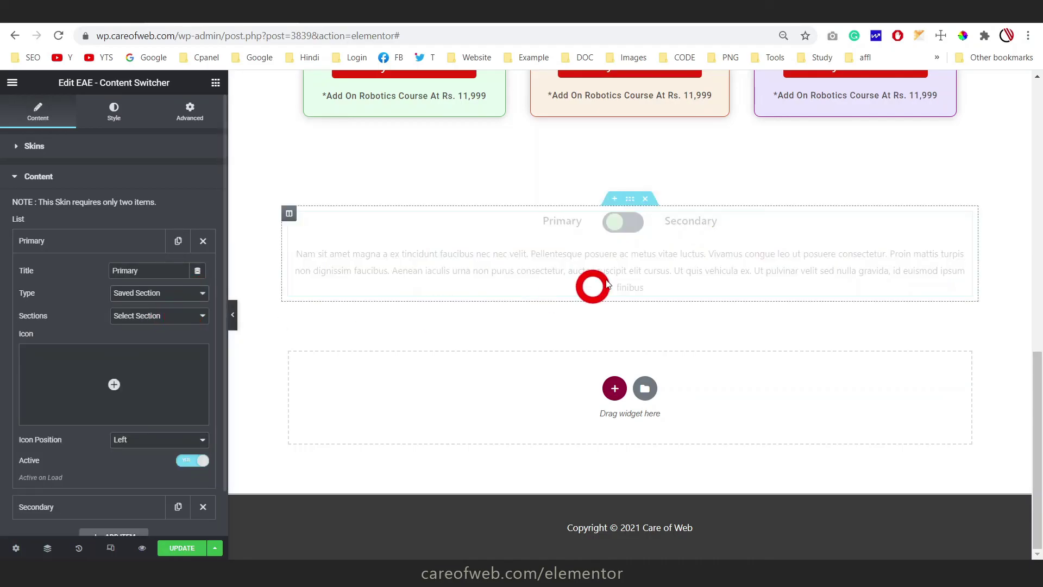
key(ctrl+z)
click(163, 293)
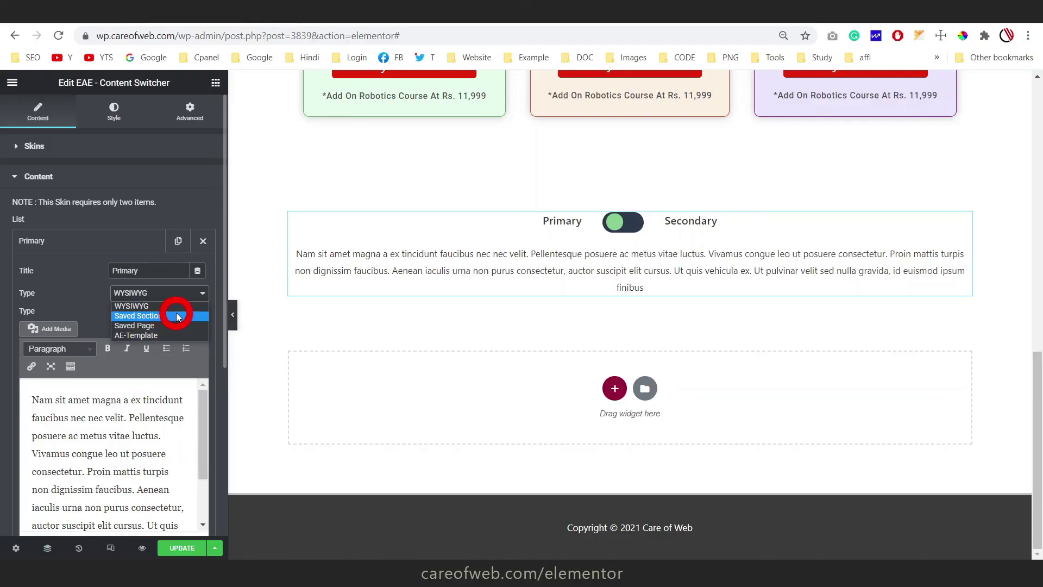
click(176, 316)
click(171, 316)
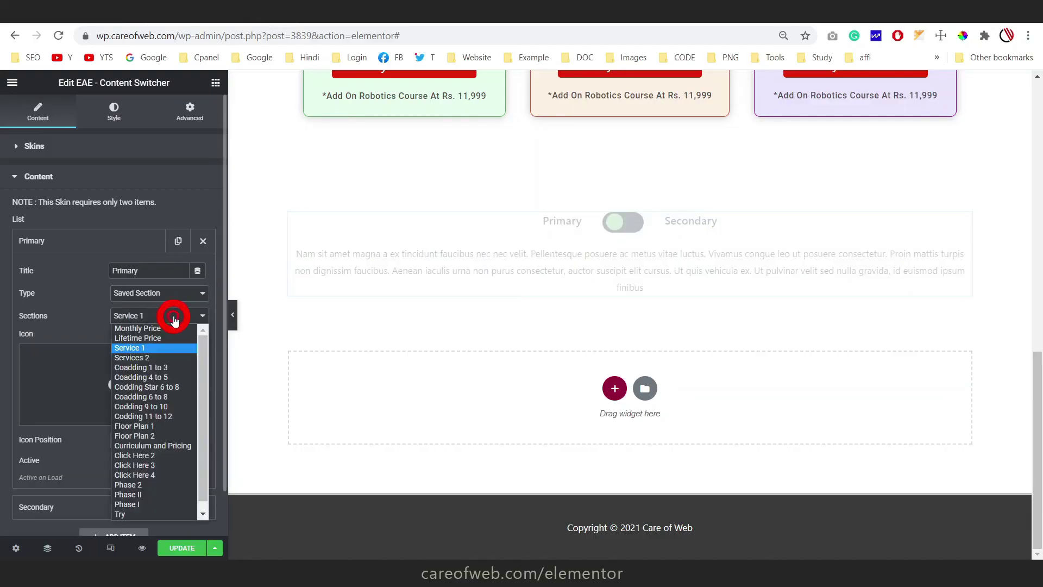
click(167, 330)
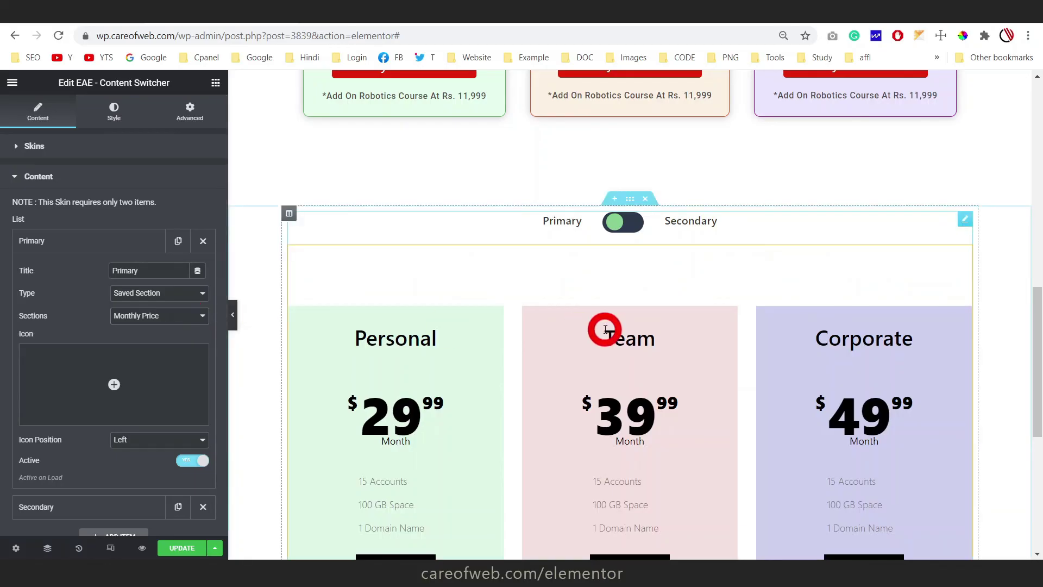
- Retitle the switcher's Primary item as Annual
scroll(605, 328, down, 4)
scroll(605, 329, up, 4)
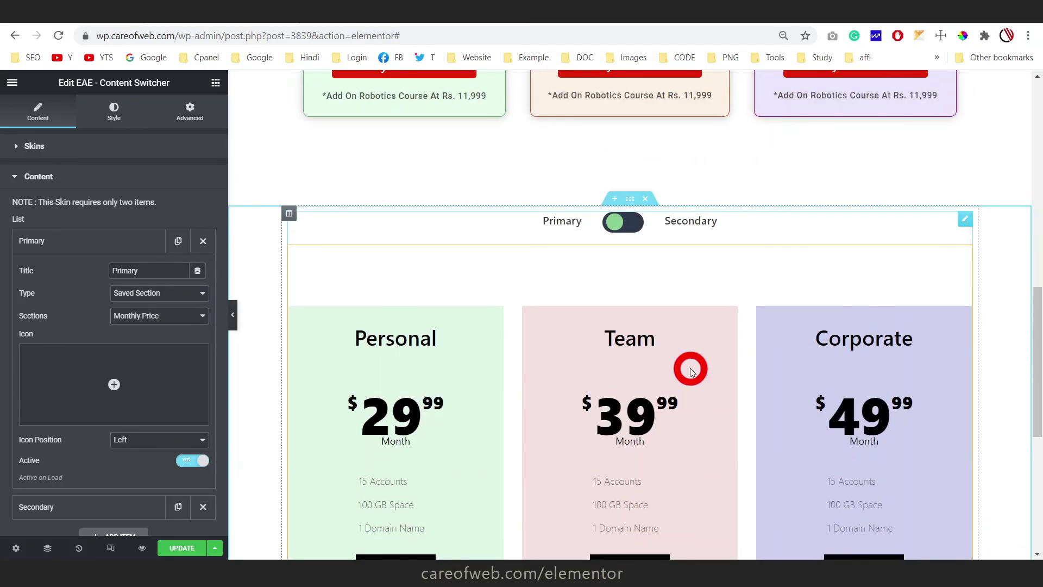
scroll(698, 345, down, 3)
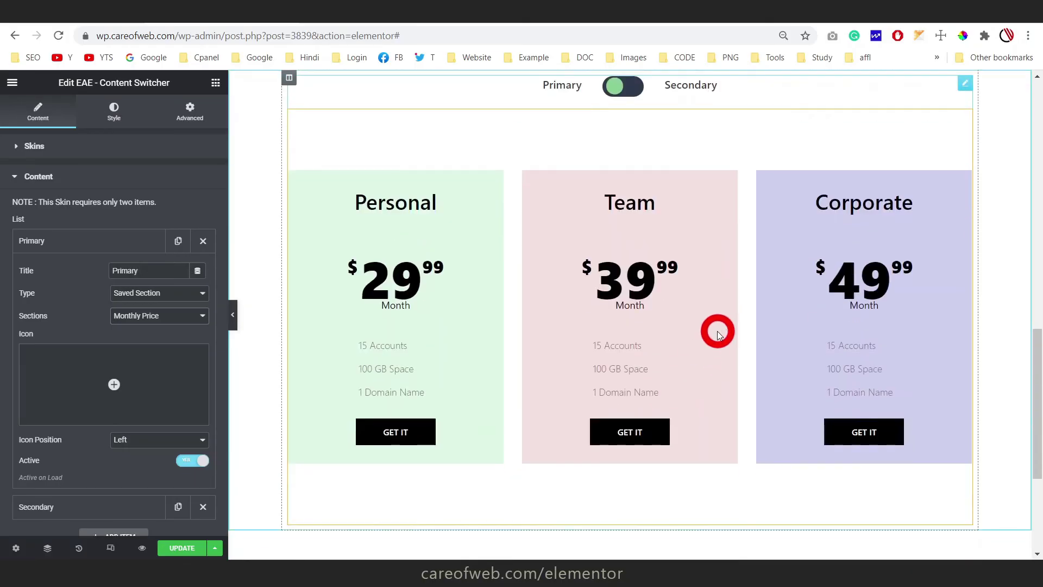
scroll(552, 326, up, 1)
drag(154, 270, 52, 274)
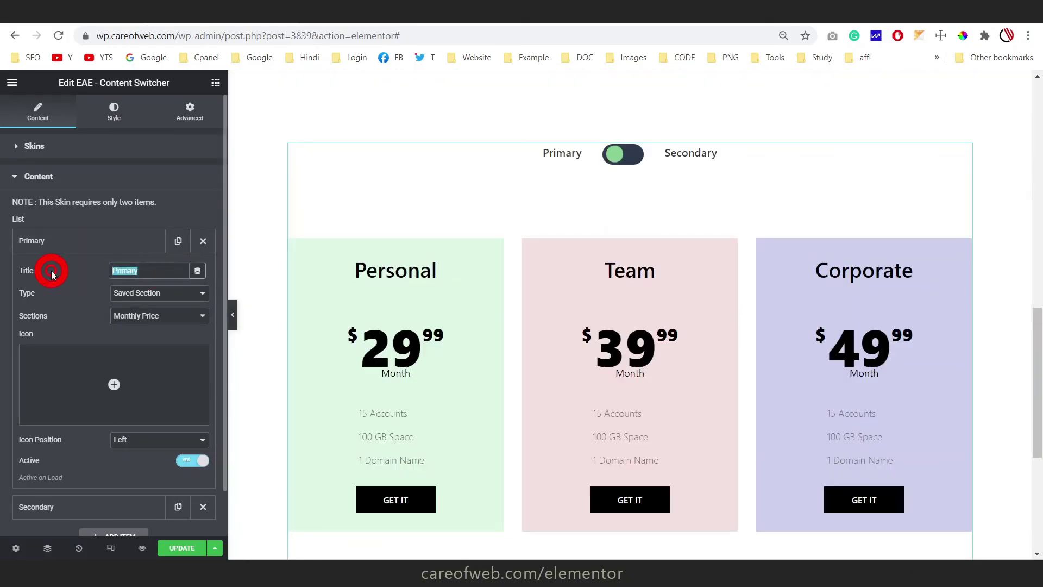
text(Annual)
click(128, 240)
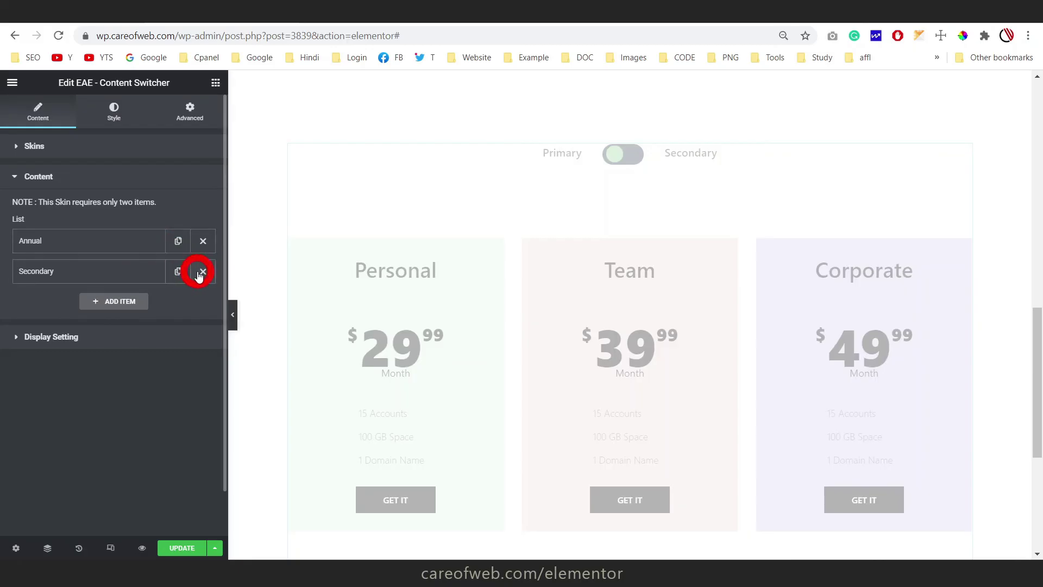
- Replace the Secondary item with a duplicate of the Annual item titled Lifetime
click(201, 272)
click(204, 241)
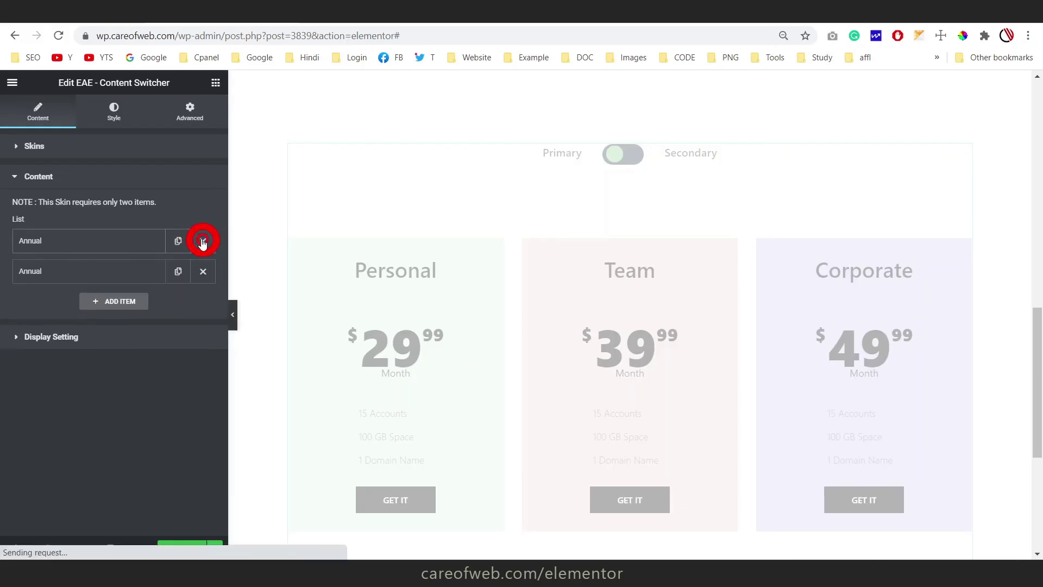
click(109, 274)
drag(145, 304, 78, 304)
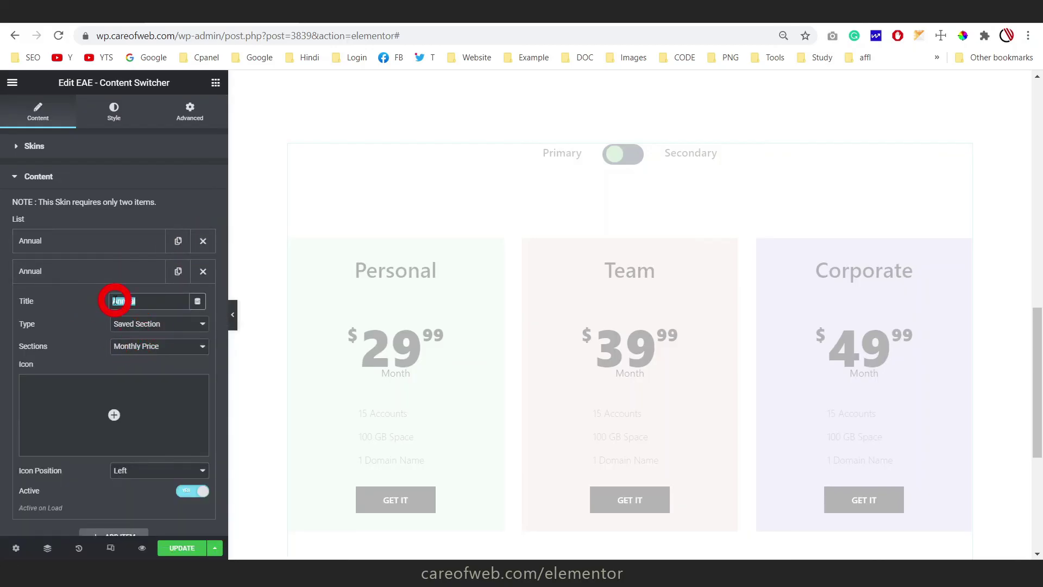
text(Lifetime)
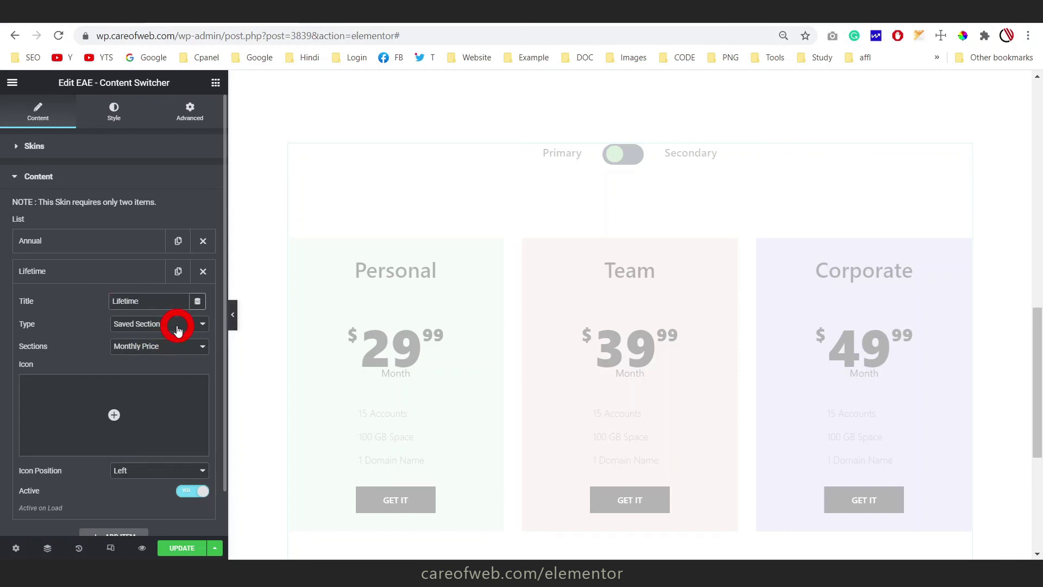
- Assign the Lifetime Price saved section to the Lifetime item
click(174, 325)
click(172, 346)
click(171, 347)
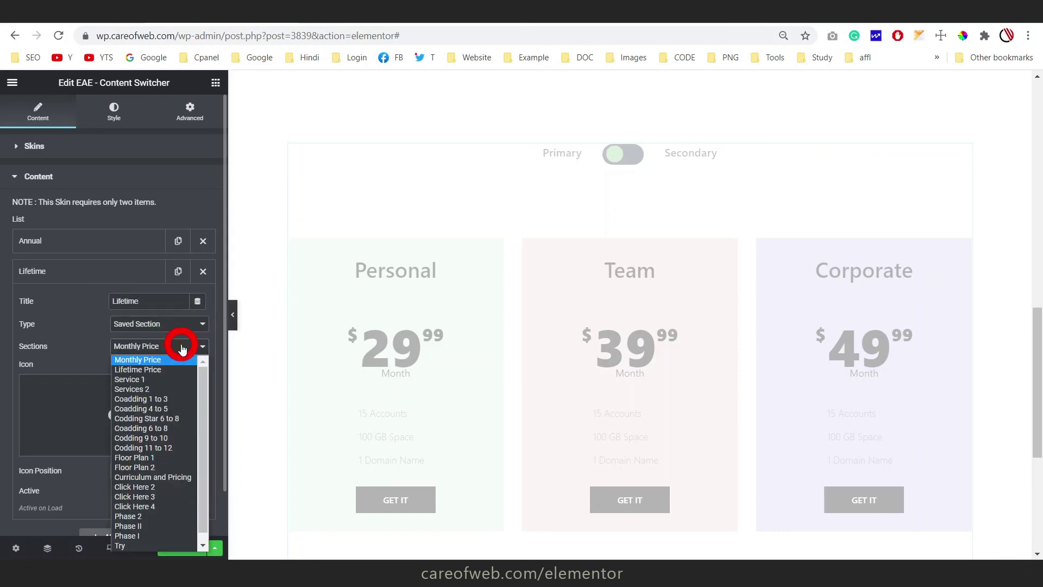
click(168, 370)
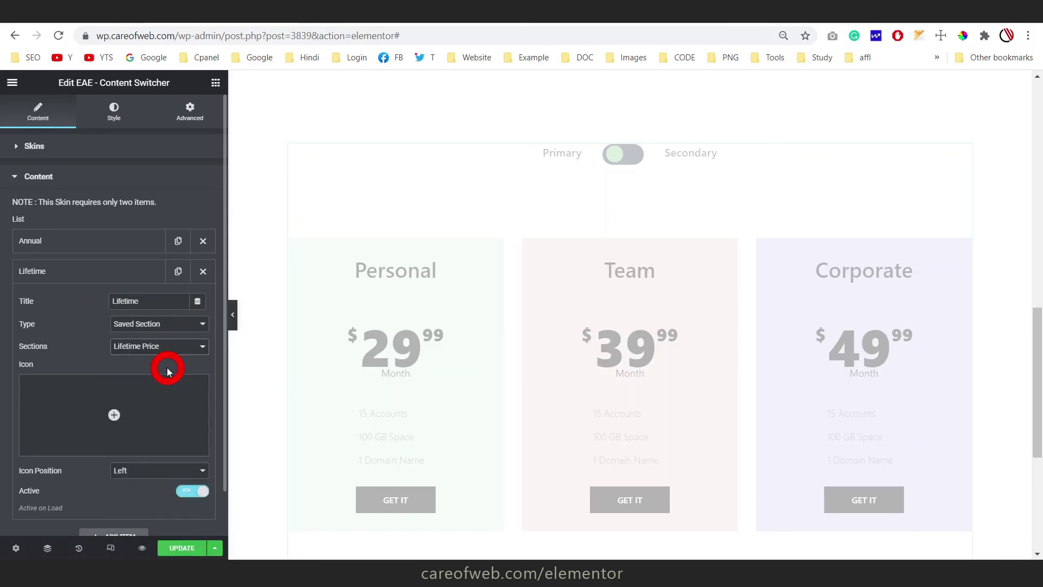
- Preview the page and test the toggle by switching repeatedly between Annual and Lifetime pricing
key(ctrl+p)
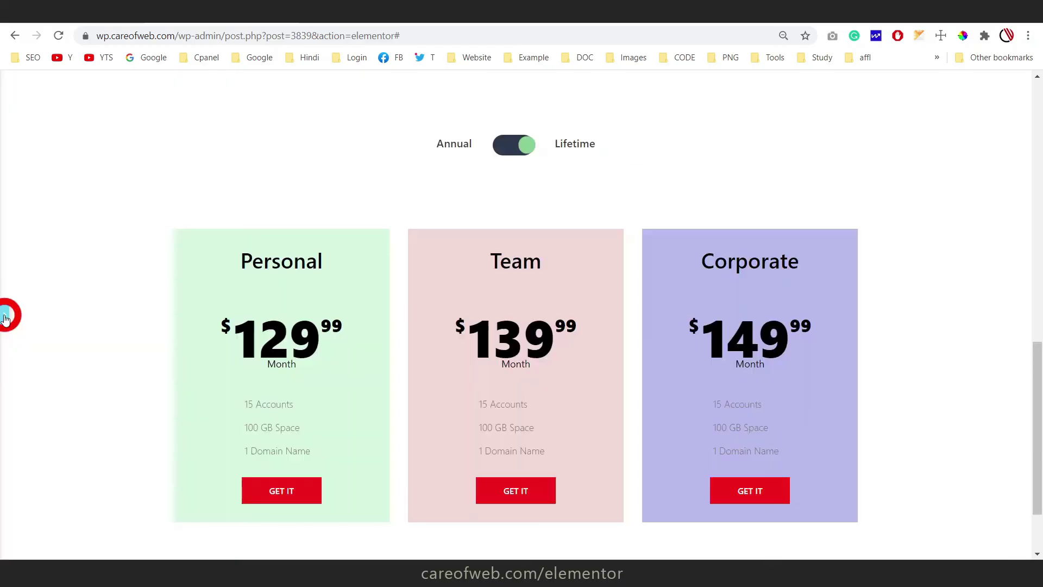
click(503, 145)
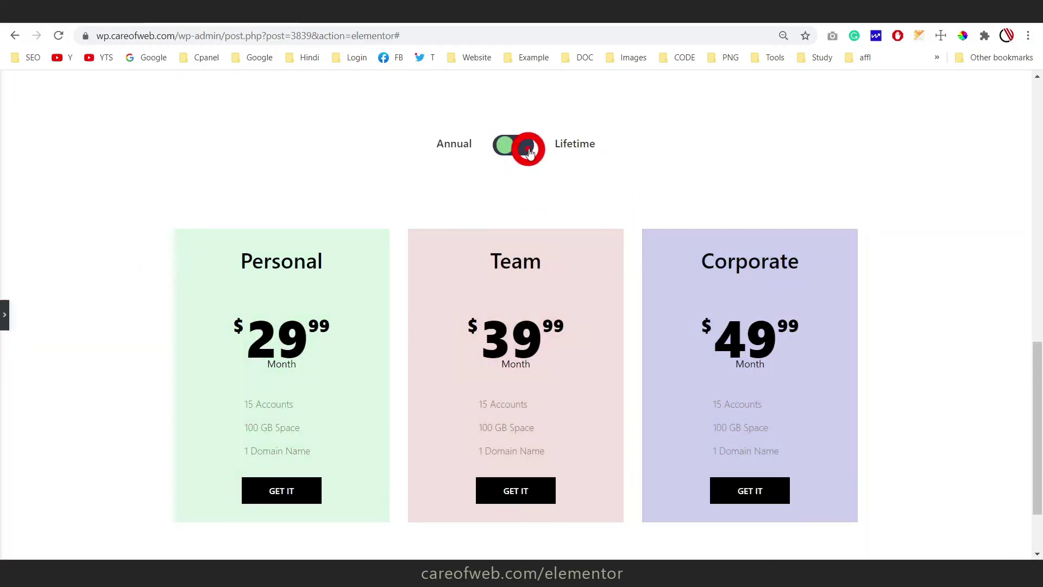
click(532, 145)
click(534, 146)
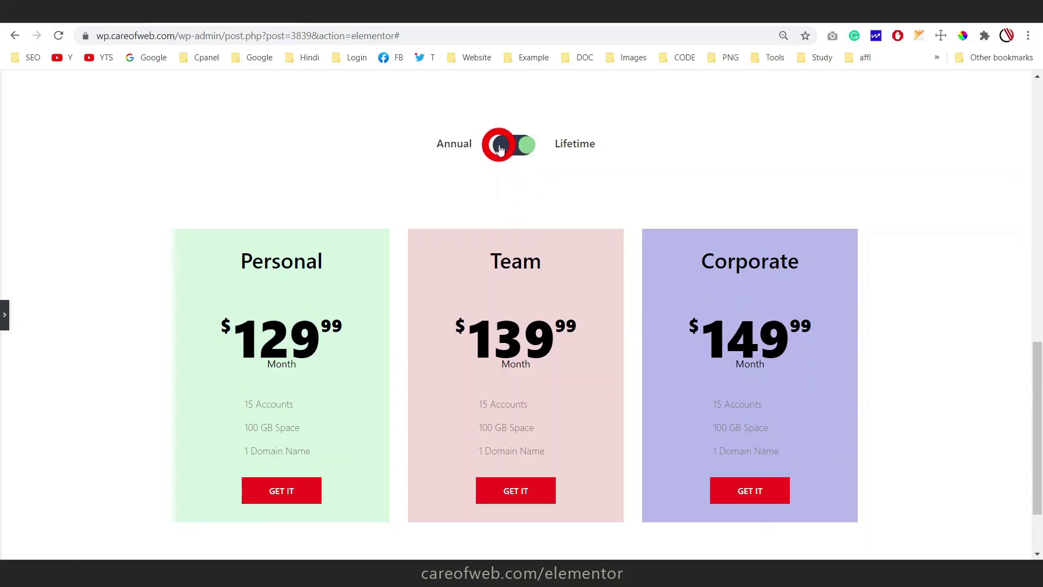
click(501, 150)
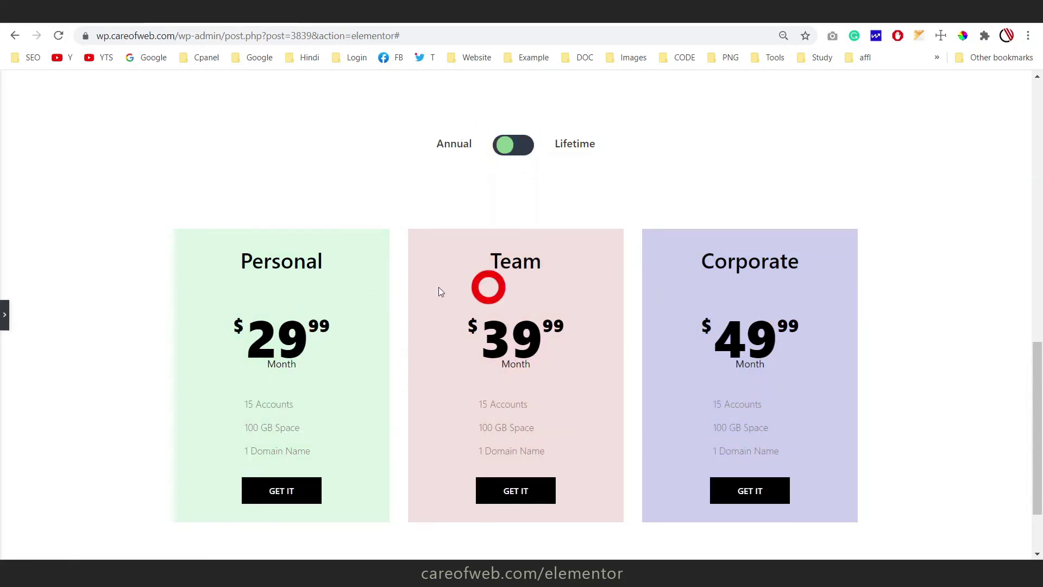
click(525, 139)
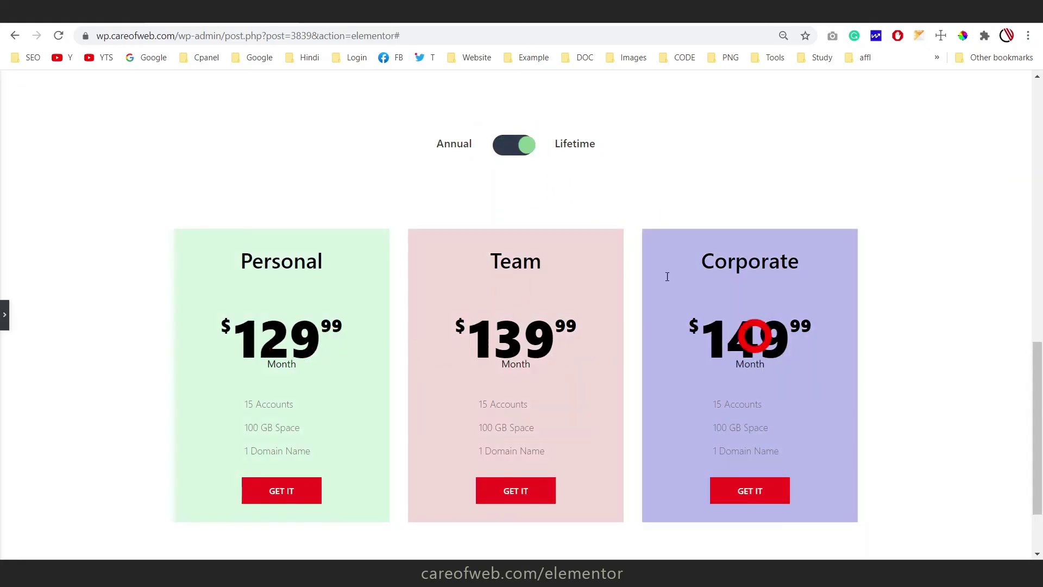
click(510, 145)
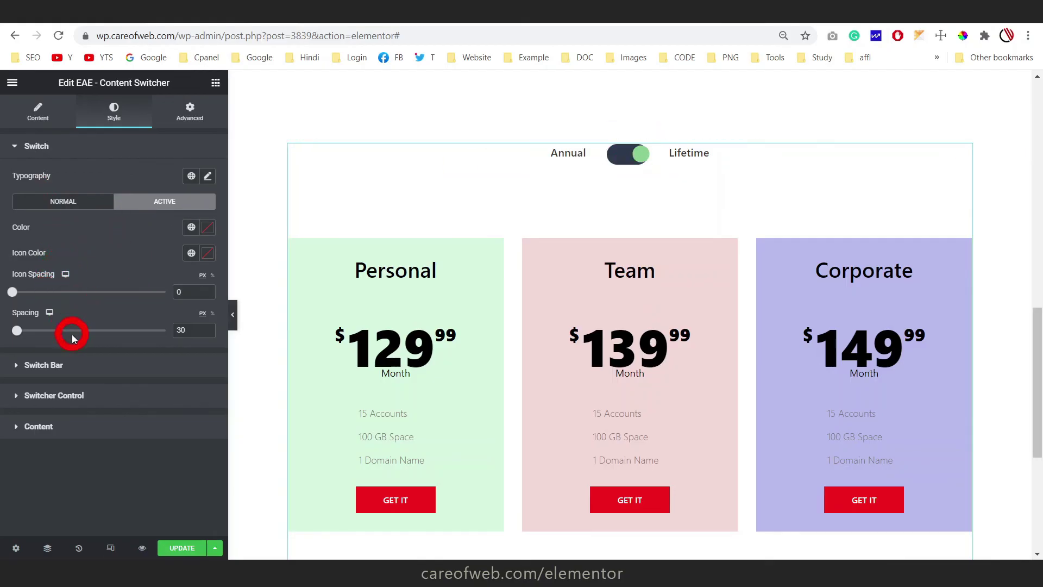
- Look through the switcher's Switch Bar, Switcher Control and Content style options
click(52, 369)
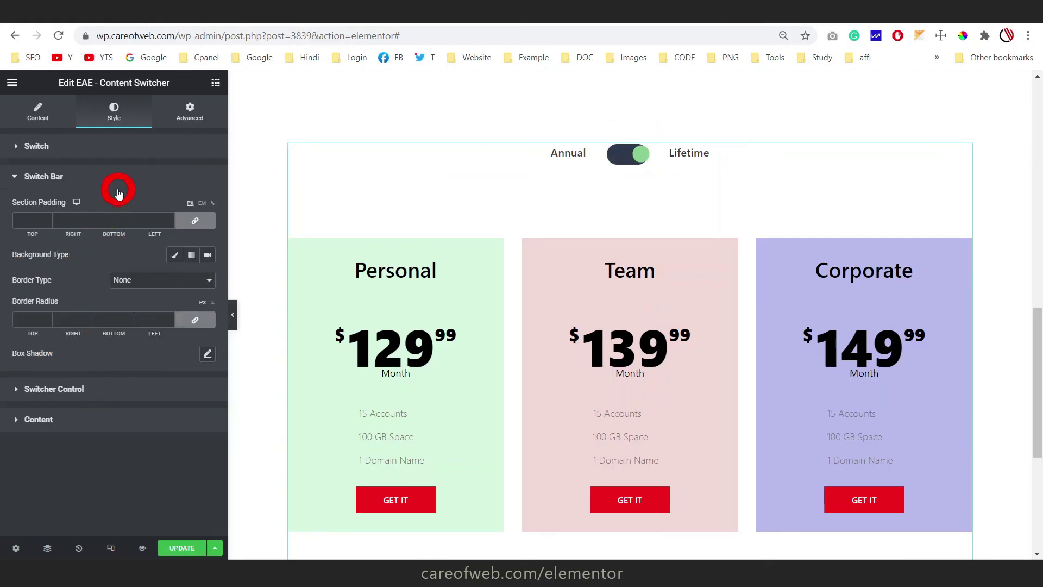
click(58, 390)
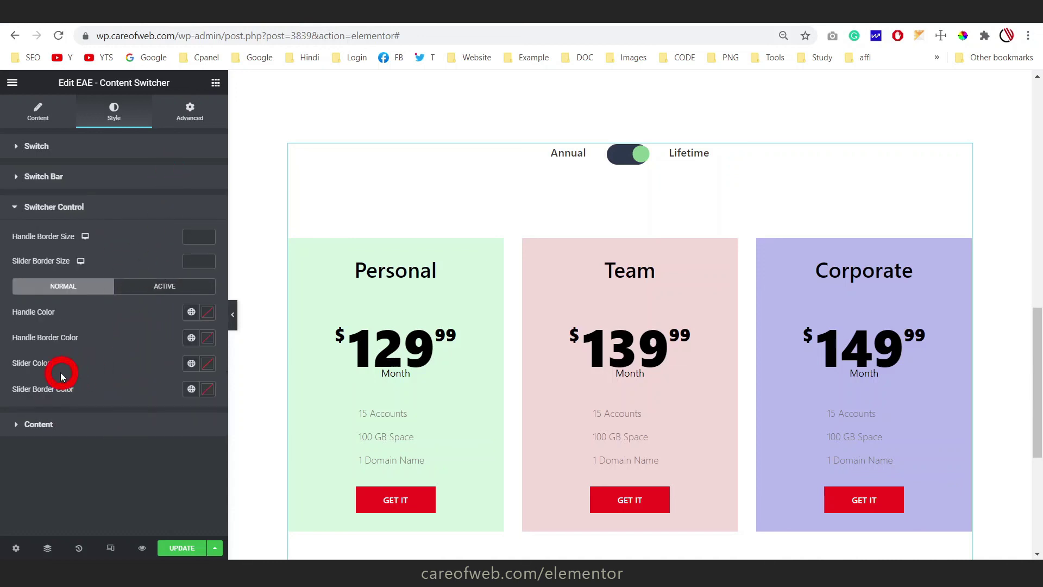
click(49, 424)
- Change the Annual/Lifetime content switcher's skin to Skin 3
click(40, 111)
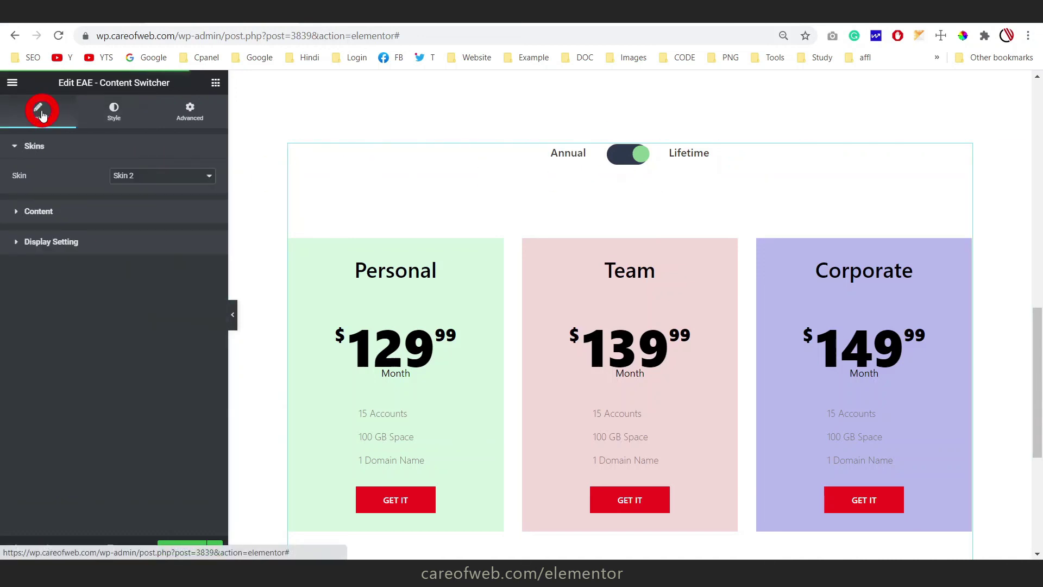
click(151, 188)
click(134, 205)
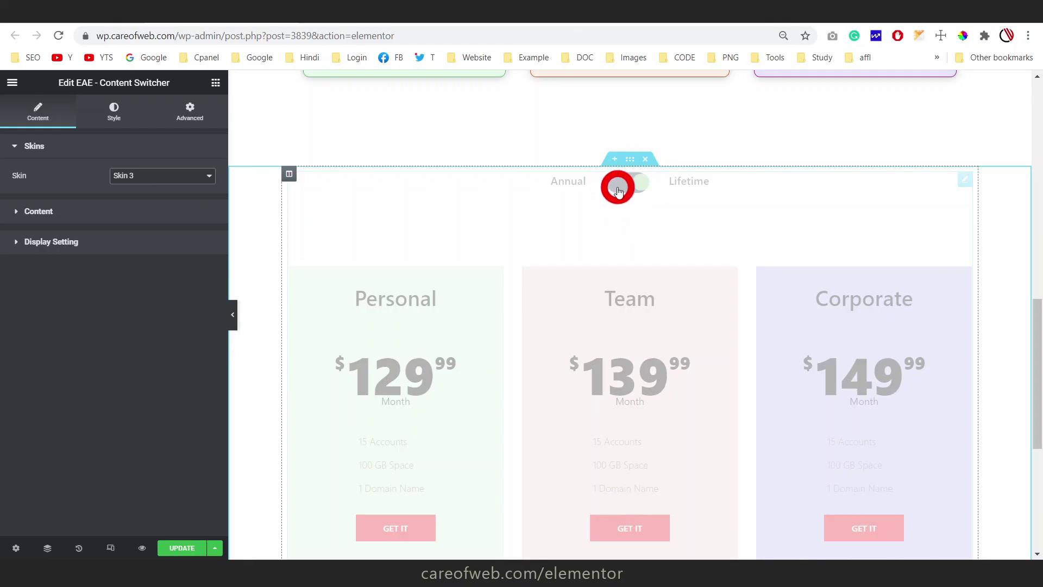
- Test the Skin 3 toggle by switching between Annual and Lifetime
click(619, 188)
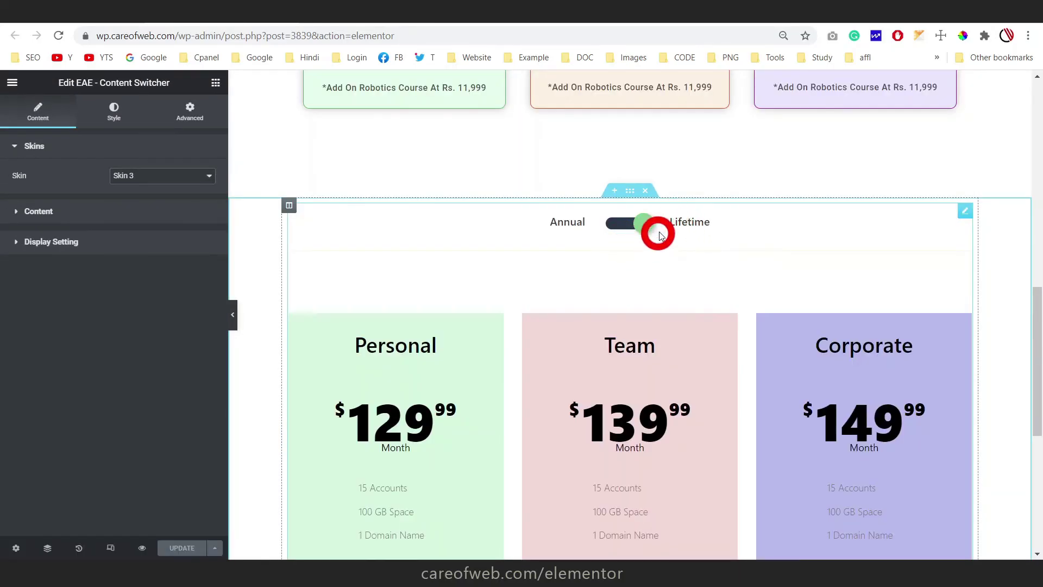
click(618, 235)
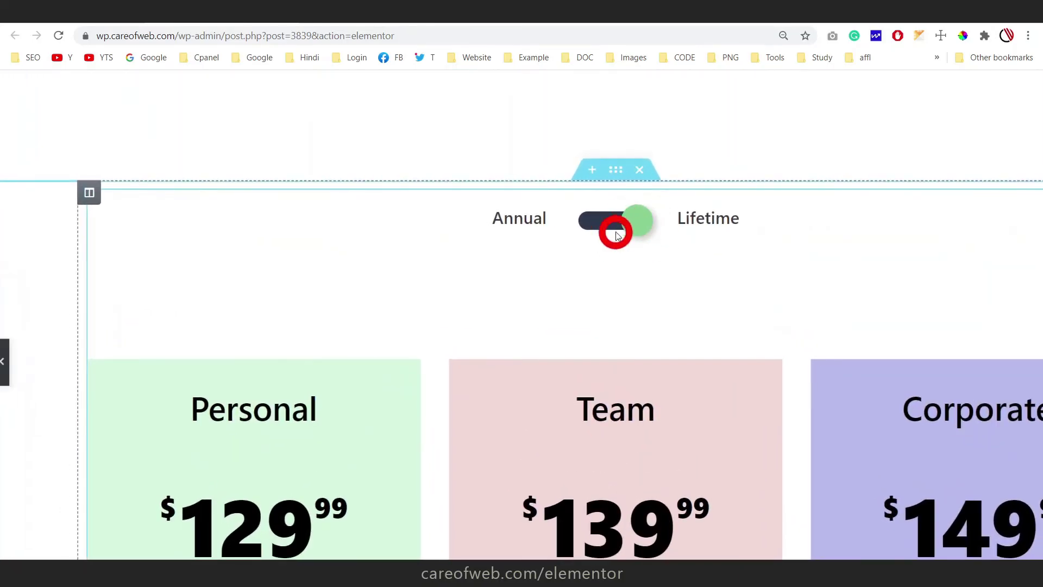
click(644, 224)
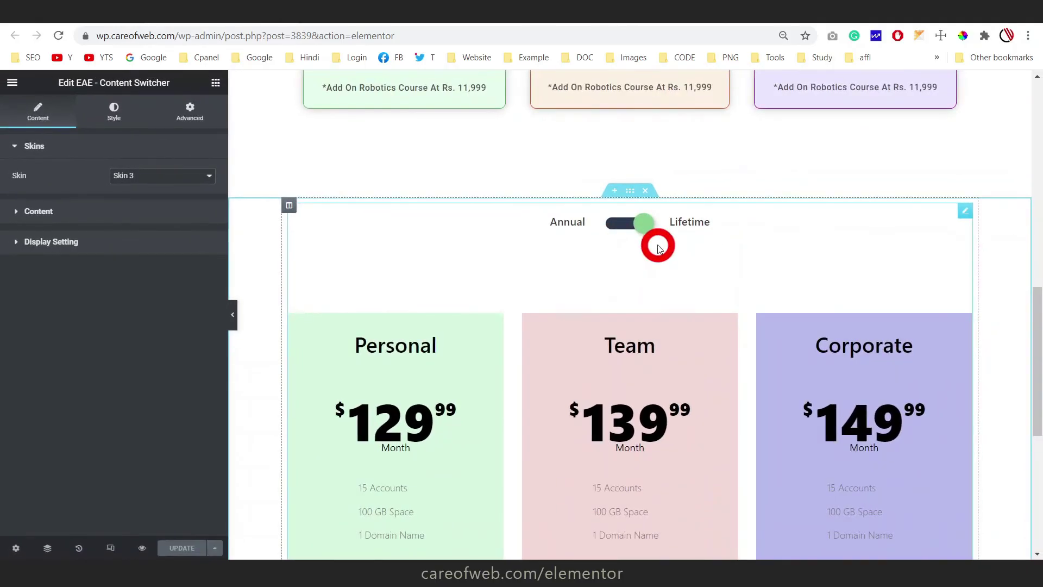
- Review the Skin 3 switcher's content items, display settings and switch style options
click(46, 216)
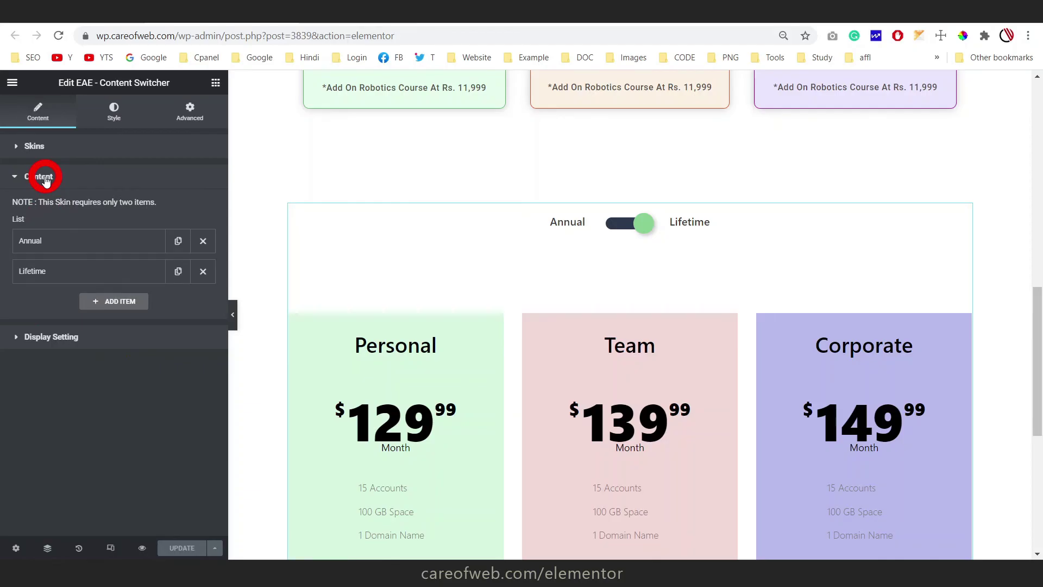
click(45, 177)
click(56, 209)
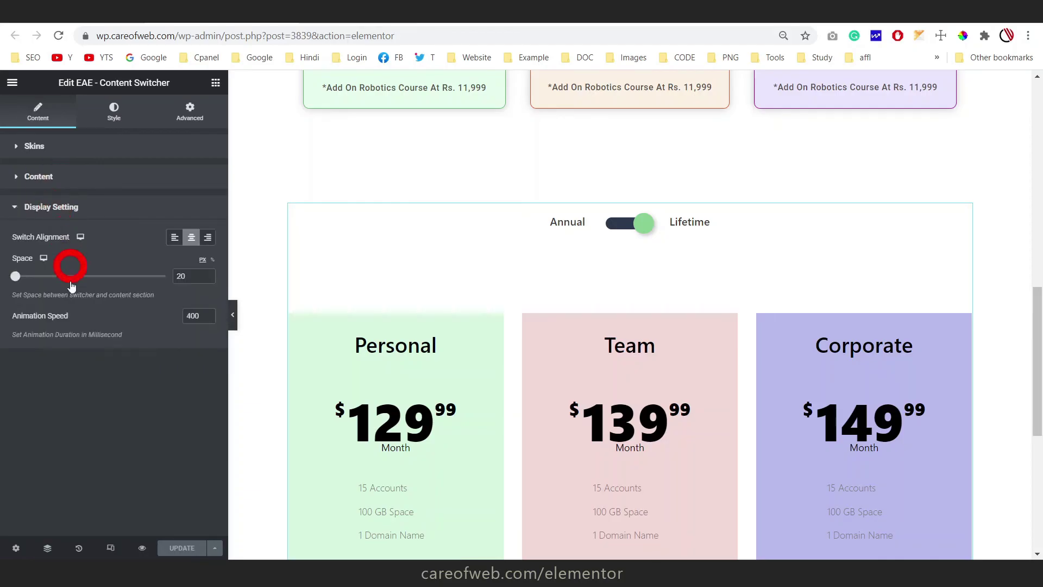
click(106, 111)
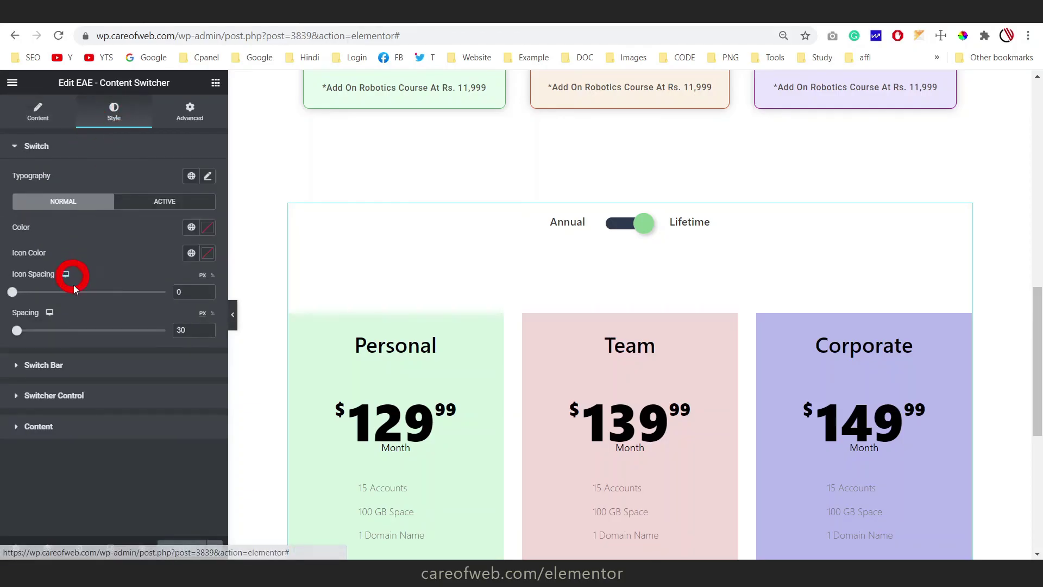